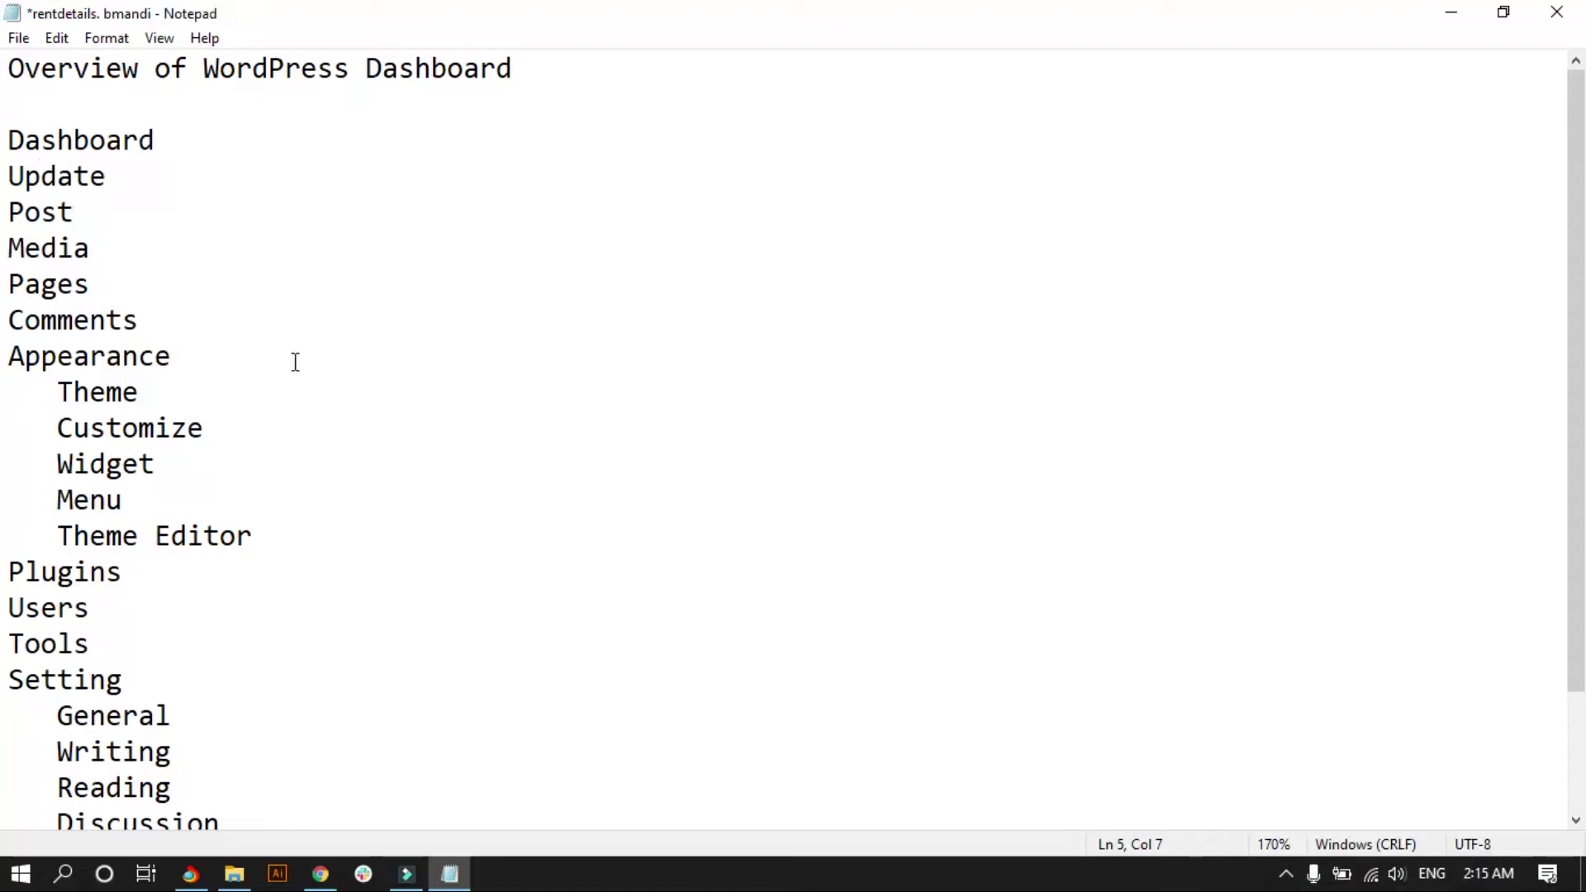
# - Switch to Chrome and open the WordPress admin address demo.digitaltechsol.com/wp-admin
pyautogui.click(321, 874)
pyautogui.click(382, 58)
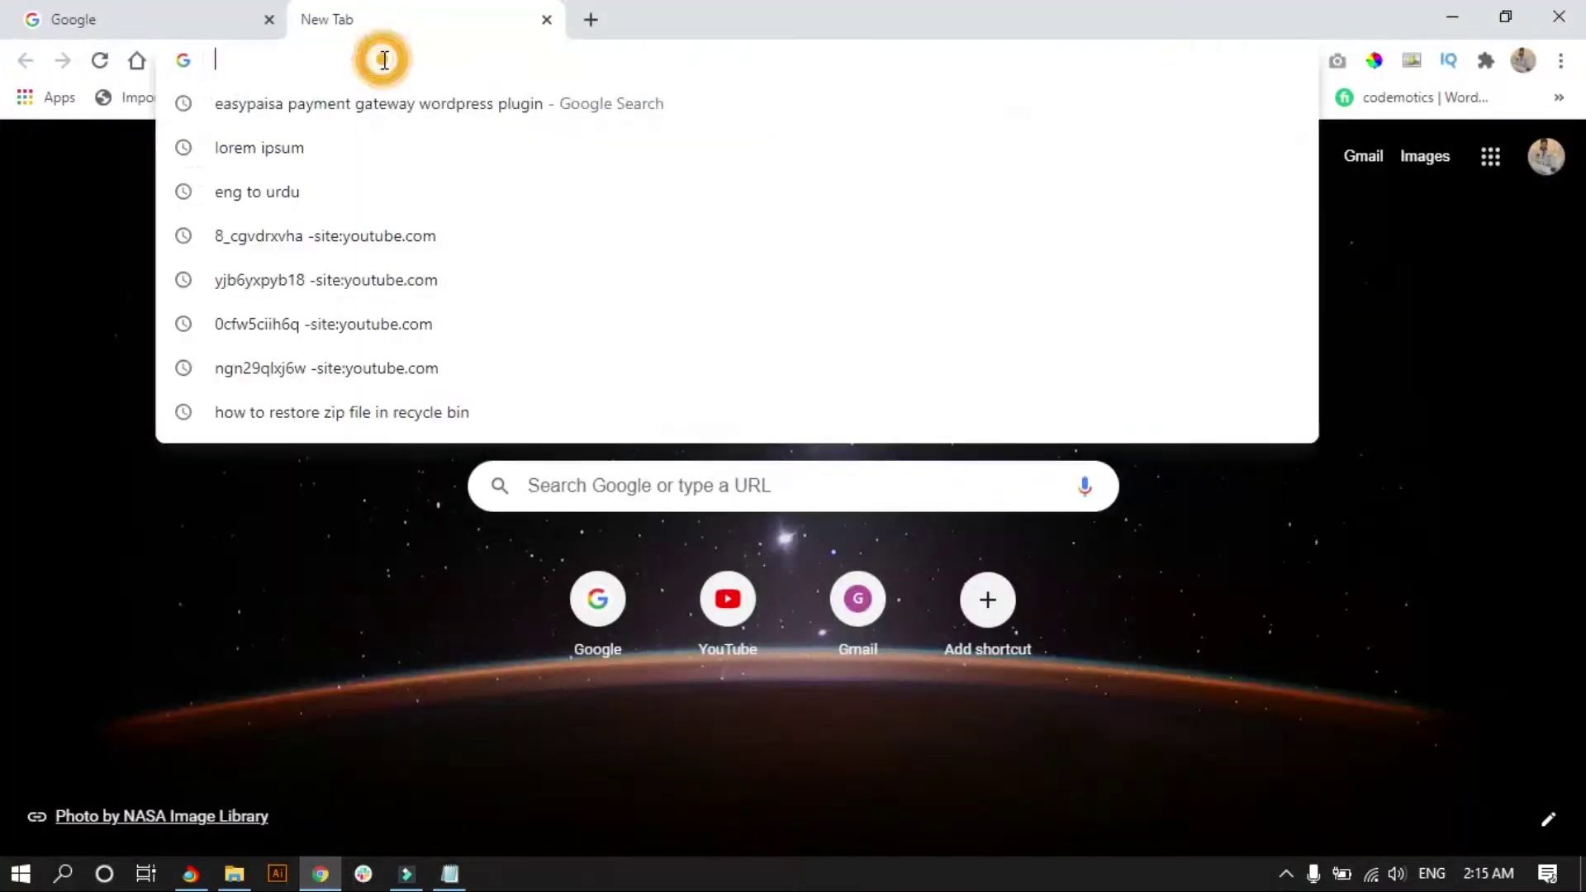
pyautogui.write('dem')
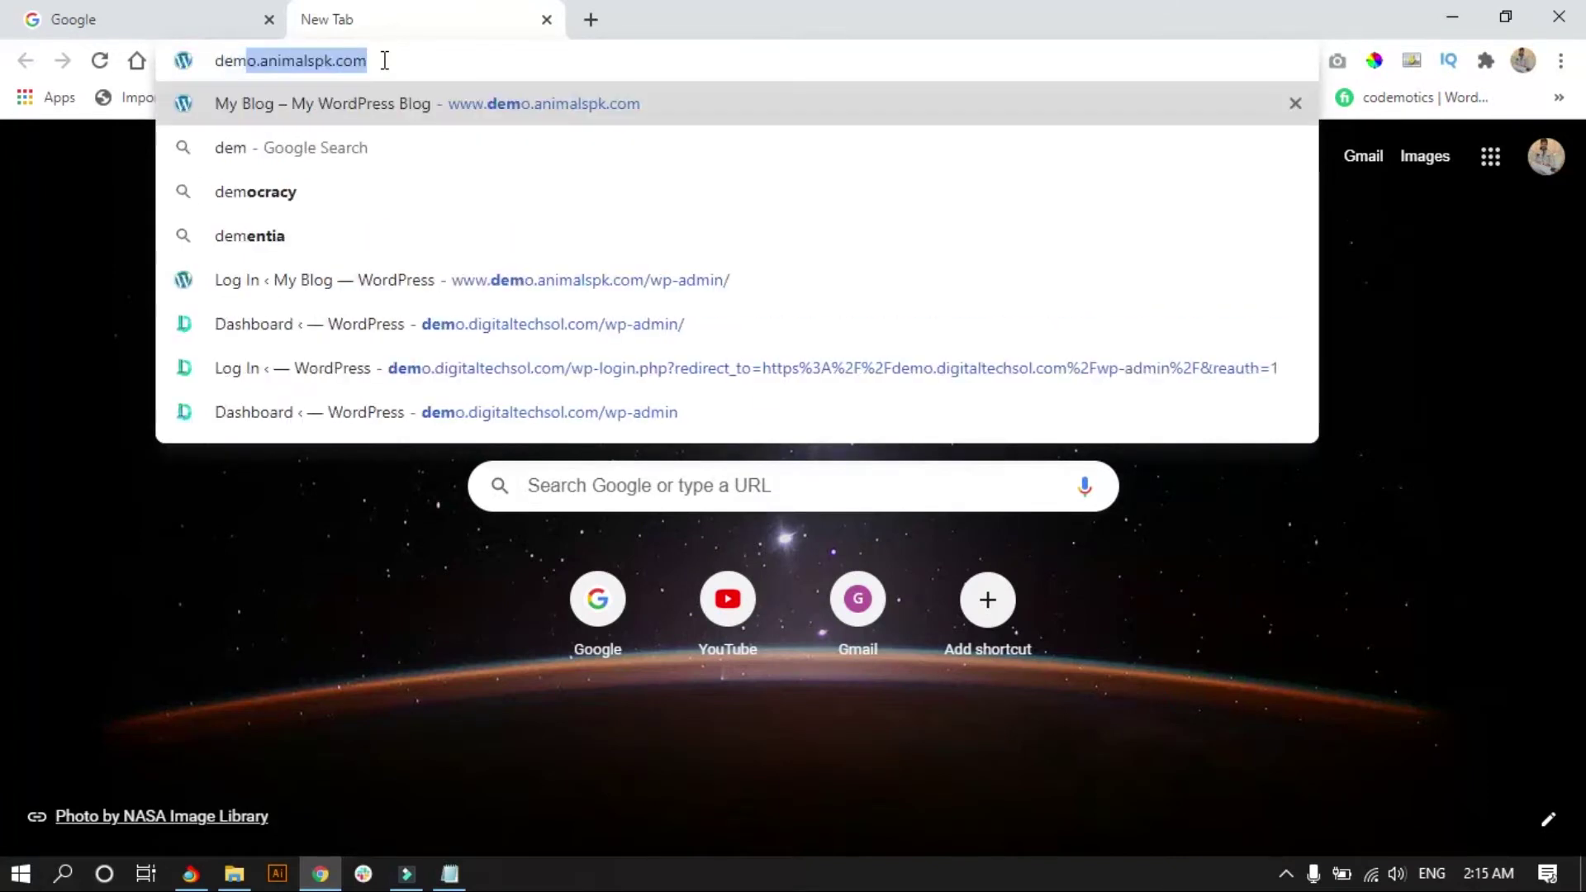
pyautogui.write('o.digitaltechsol.com/wp-admin')
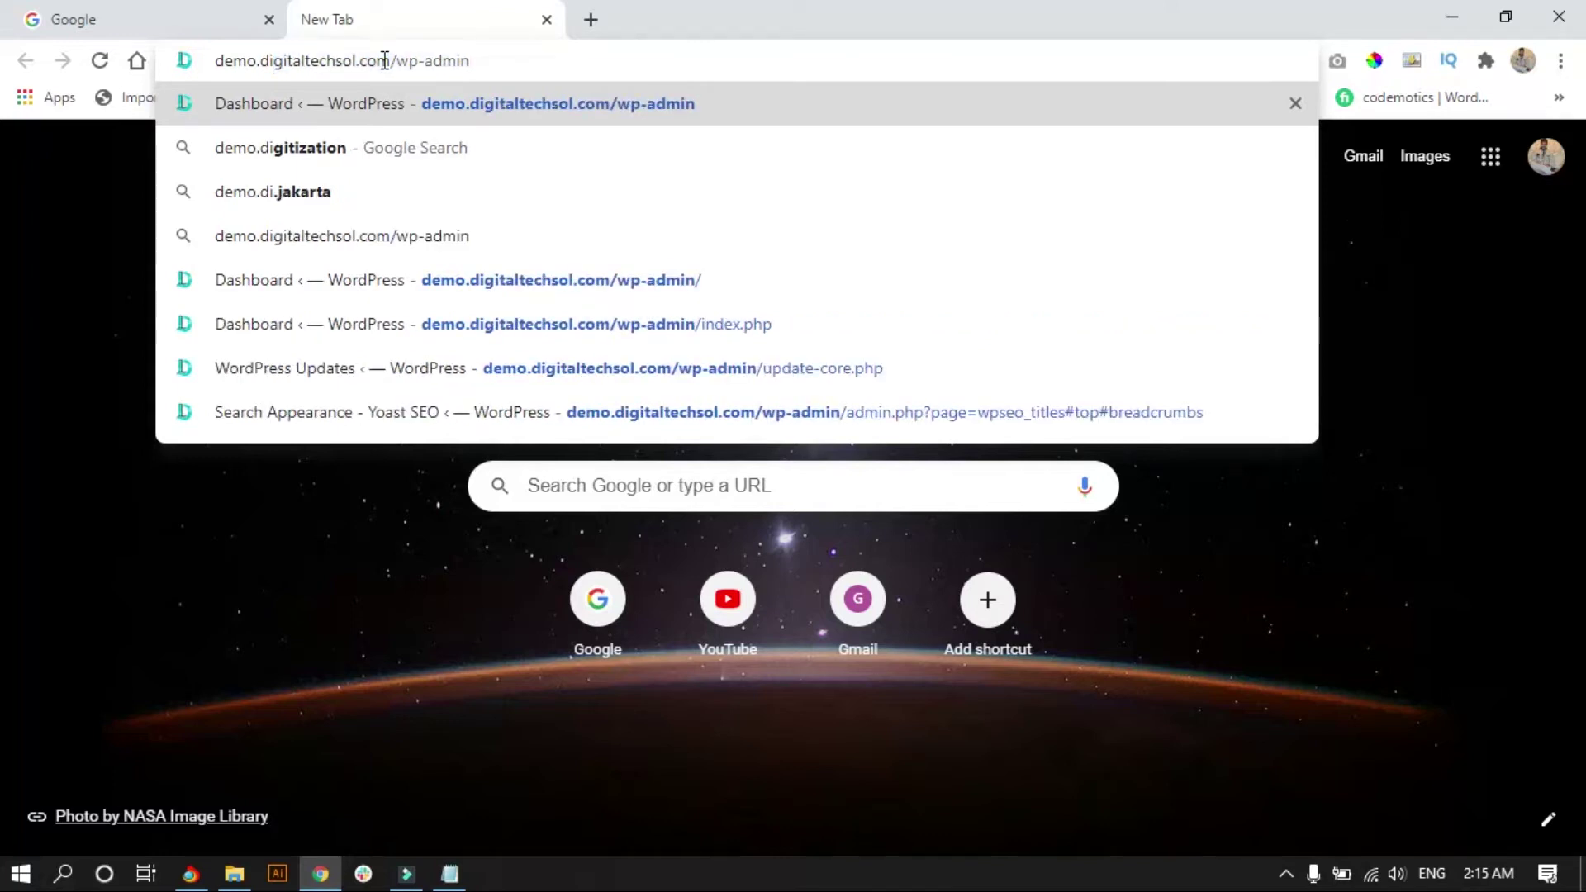
pyautogui.press('End')
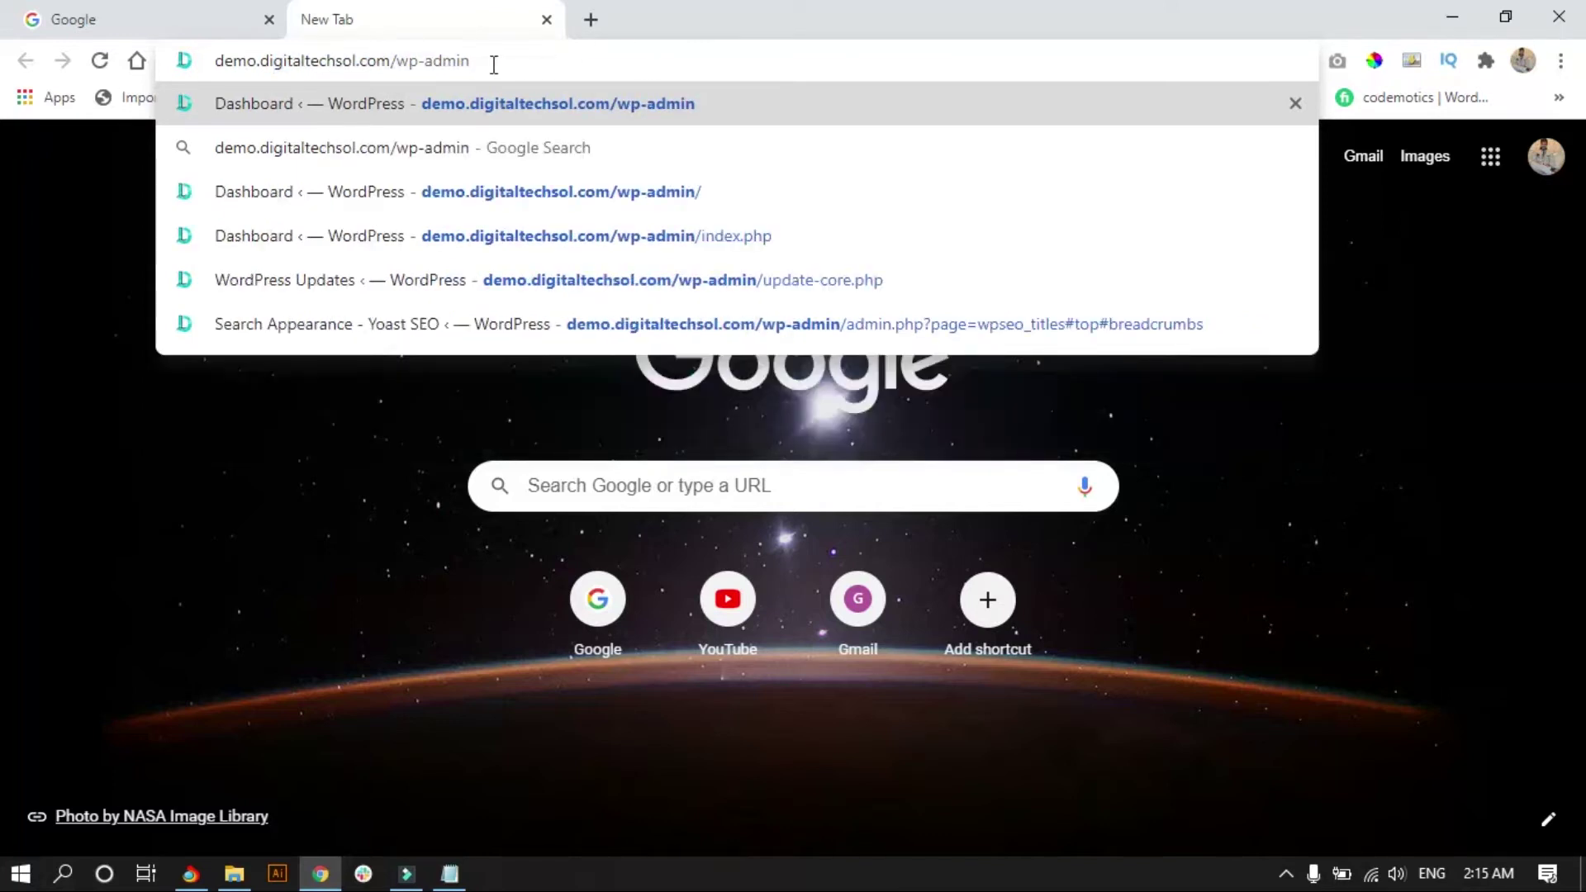
pyautogui.press('Return')
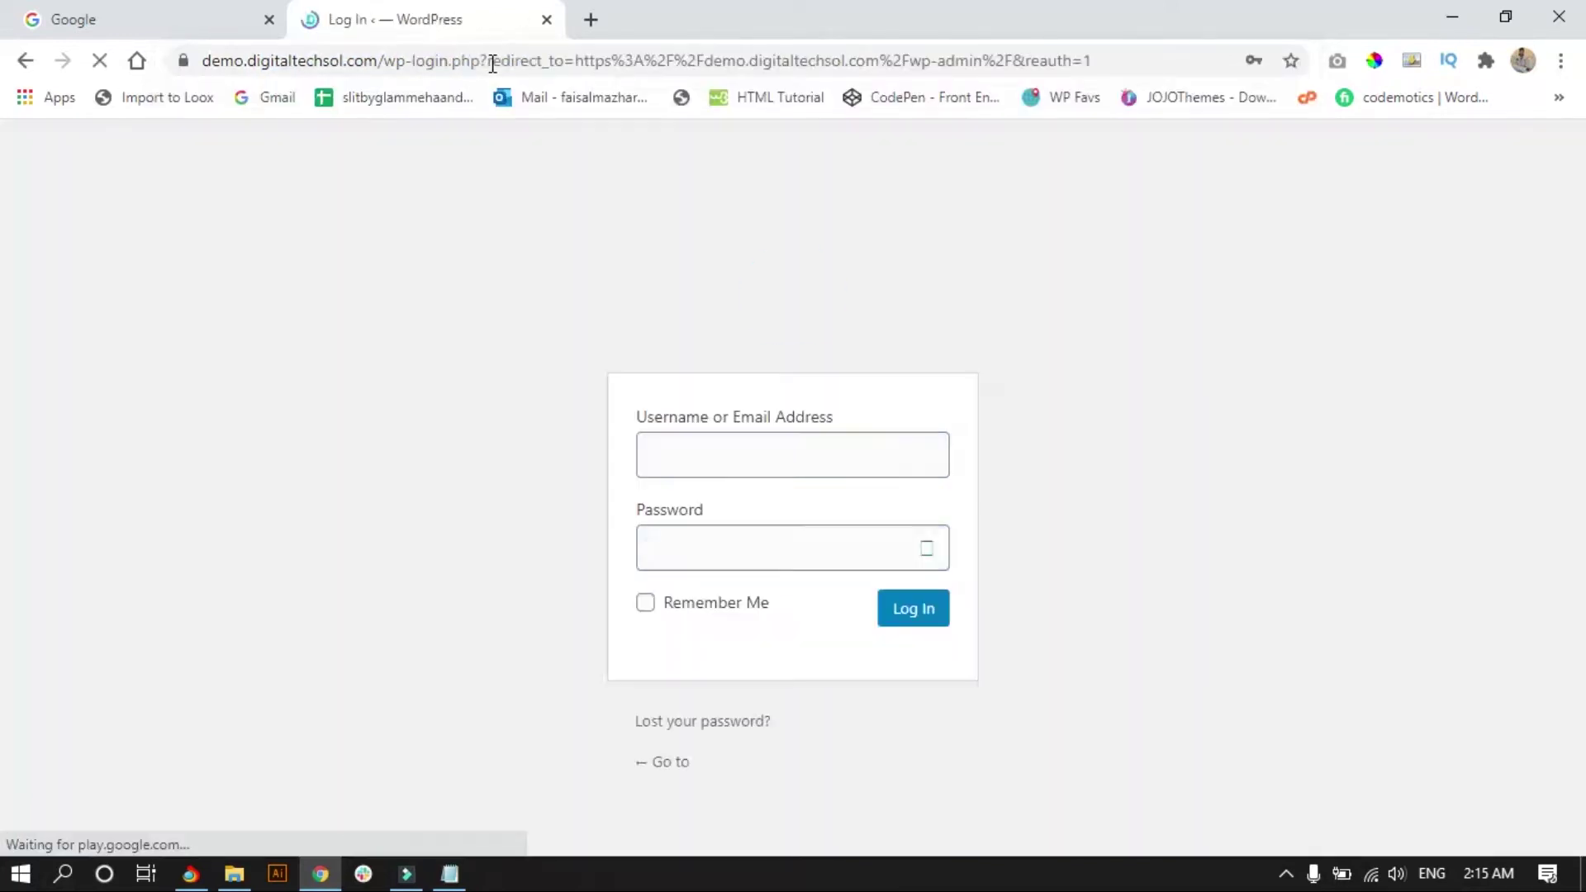
# - Log in to the WordPress admin area with the credentials saved in the browser
pyautogui.click(808, 460)
pyautogui.moveTo(814, 460); pyautogui.dragTo(624, 460)
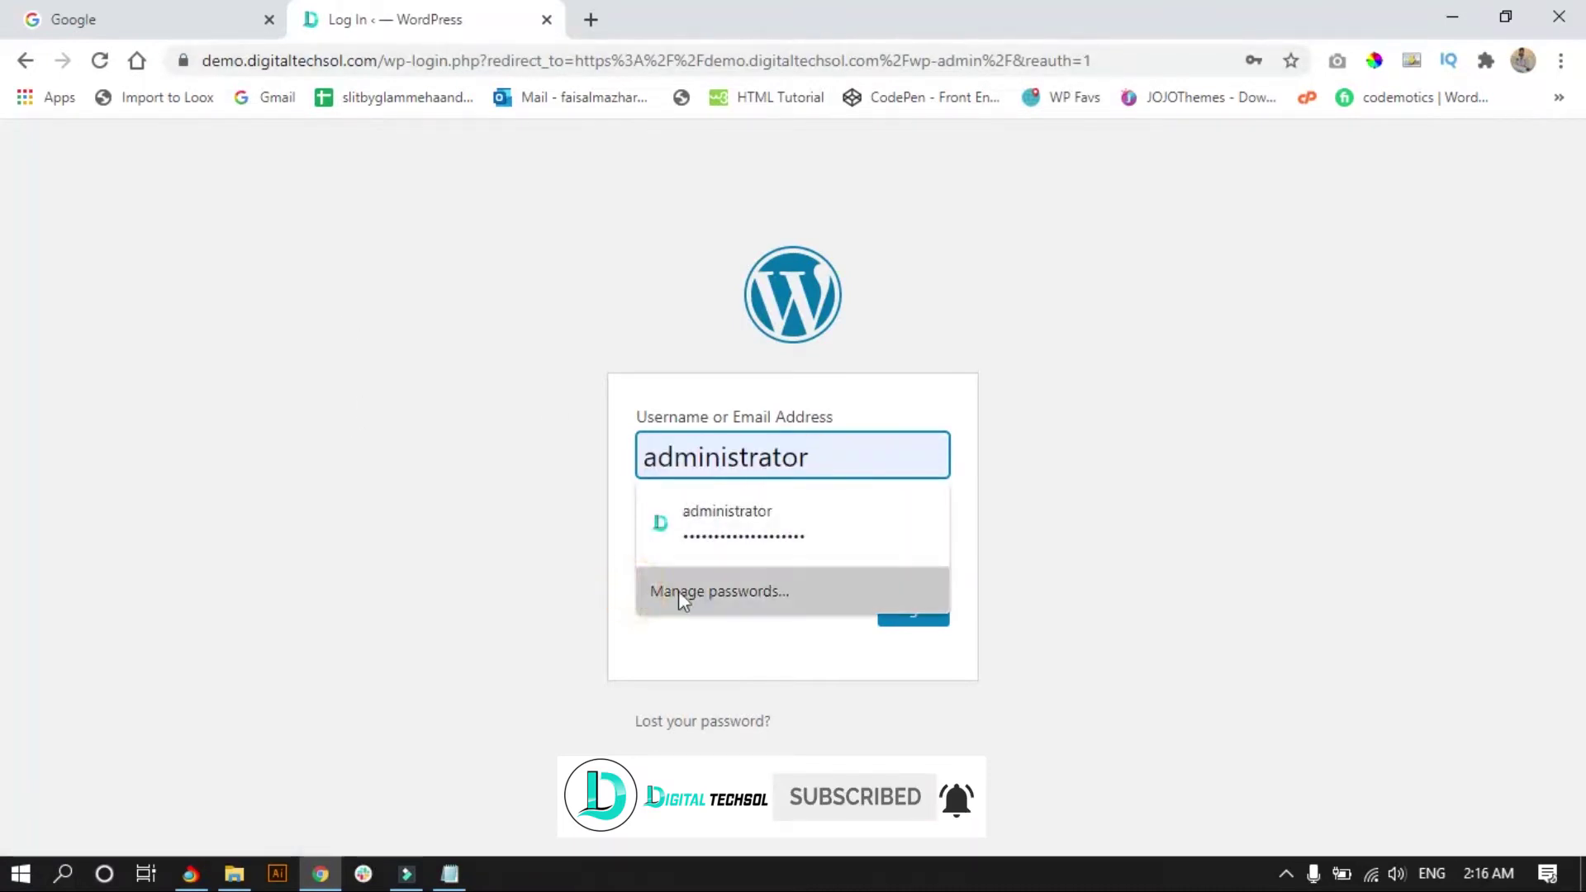
pyautogui.click(1087, 578)
pyautogui.click(910, 611)
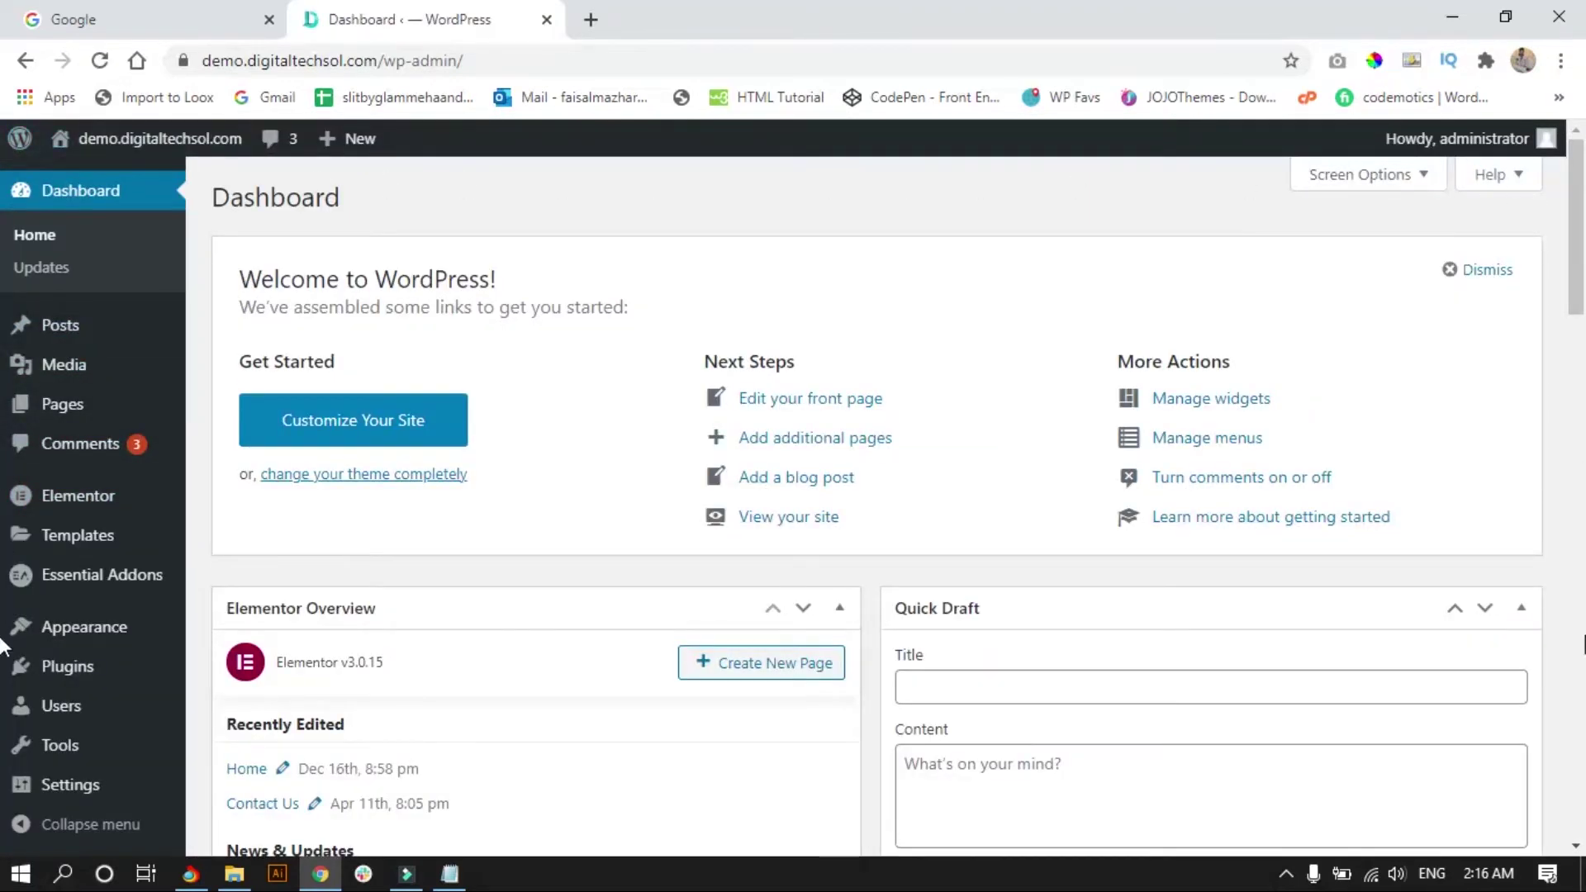
# - Look over the Dashboard home page, including its welcome area and widgets
pyautogui.scroll(-4, 100, 237)
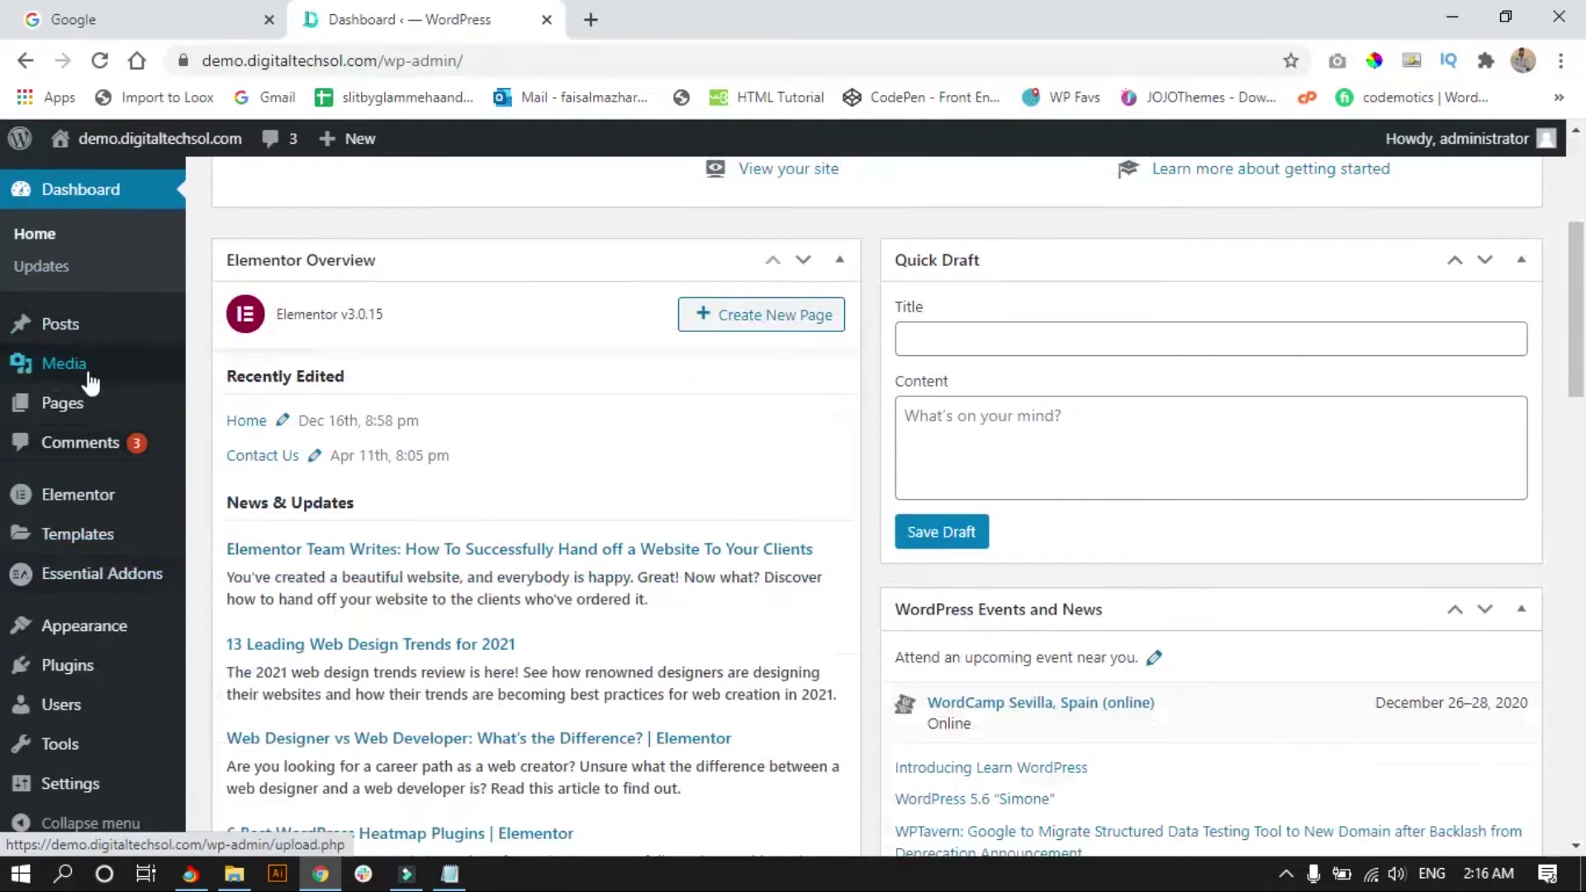
pyautogui.scroll(4, 88, 371)
pyautogui.moveTo(91, 388)
pyautogui.scroll(1, 91, 389)
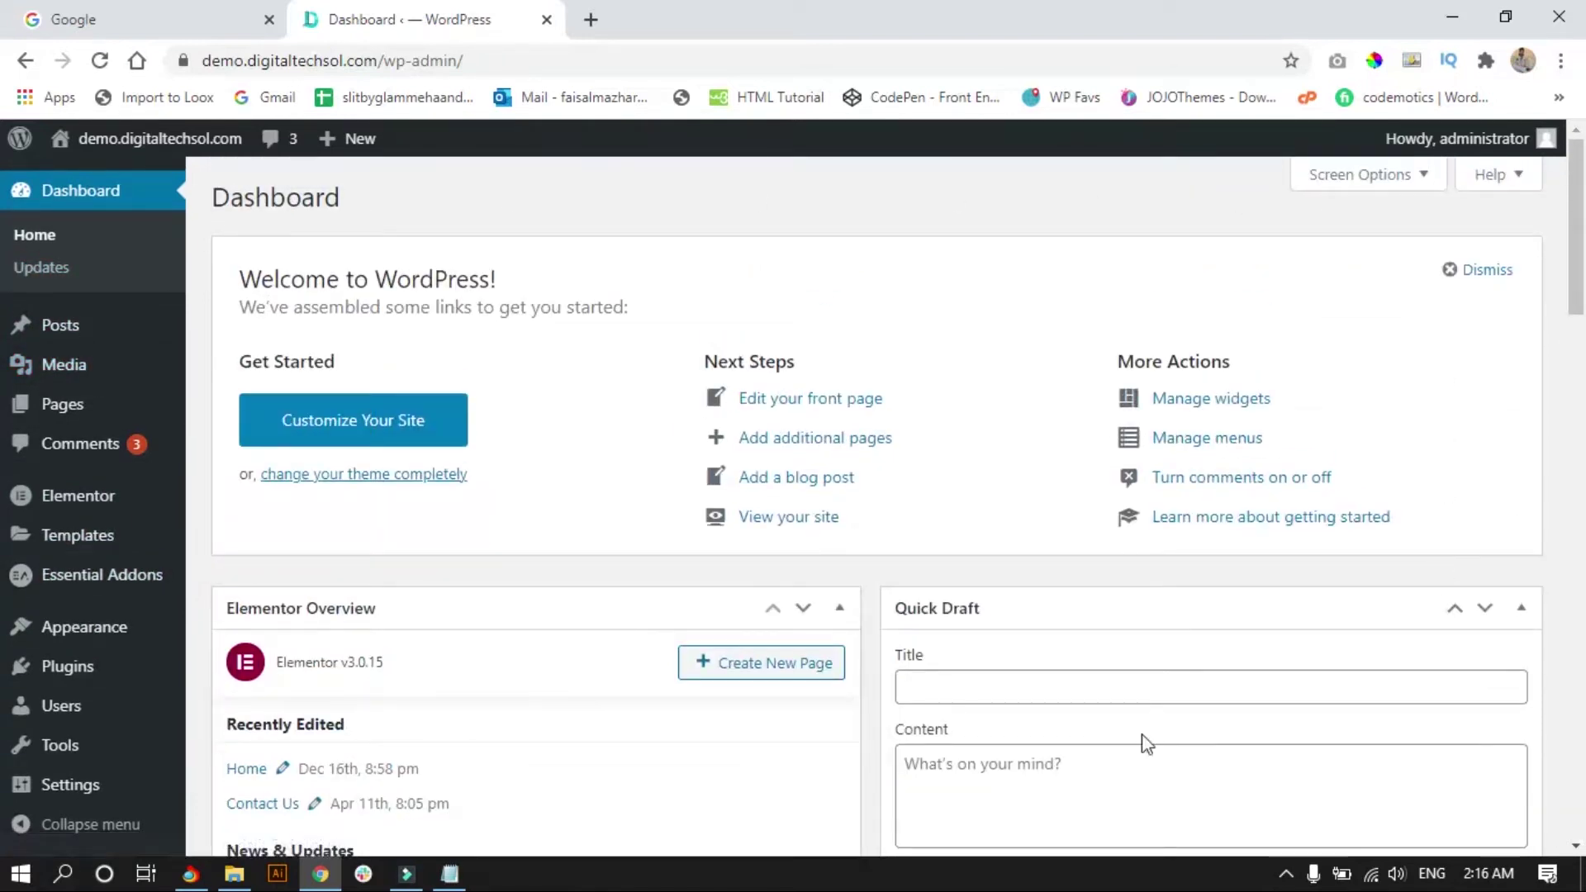
pyautogui.moveTo(10, 688)
pyautogui.moveTo(112, 570)
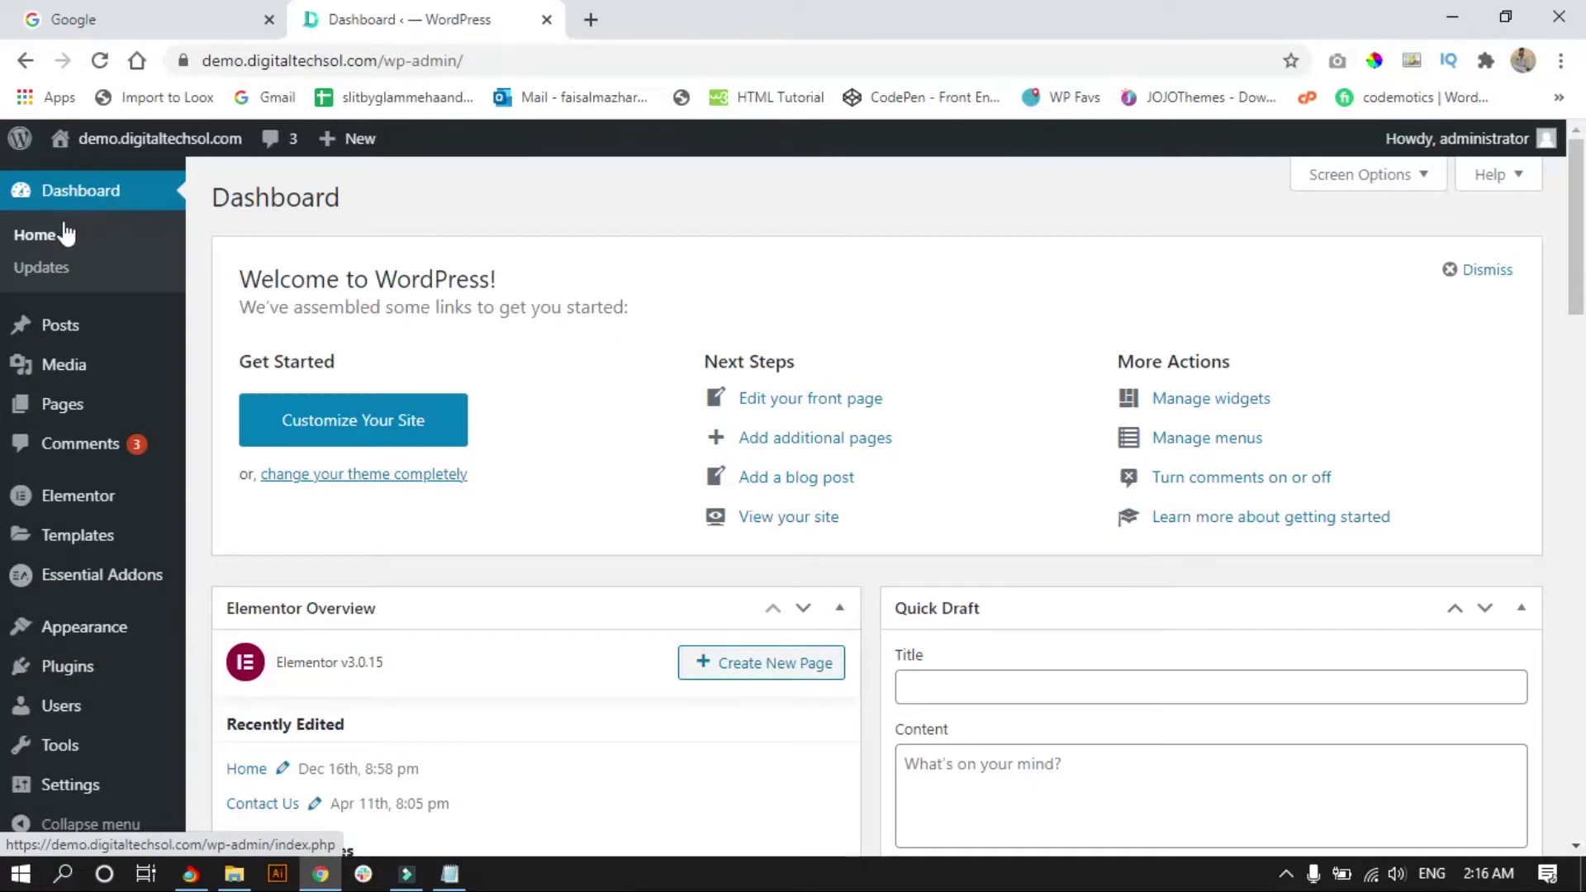
pyautogui.click(53, 245)
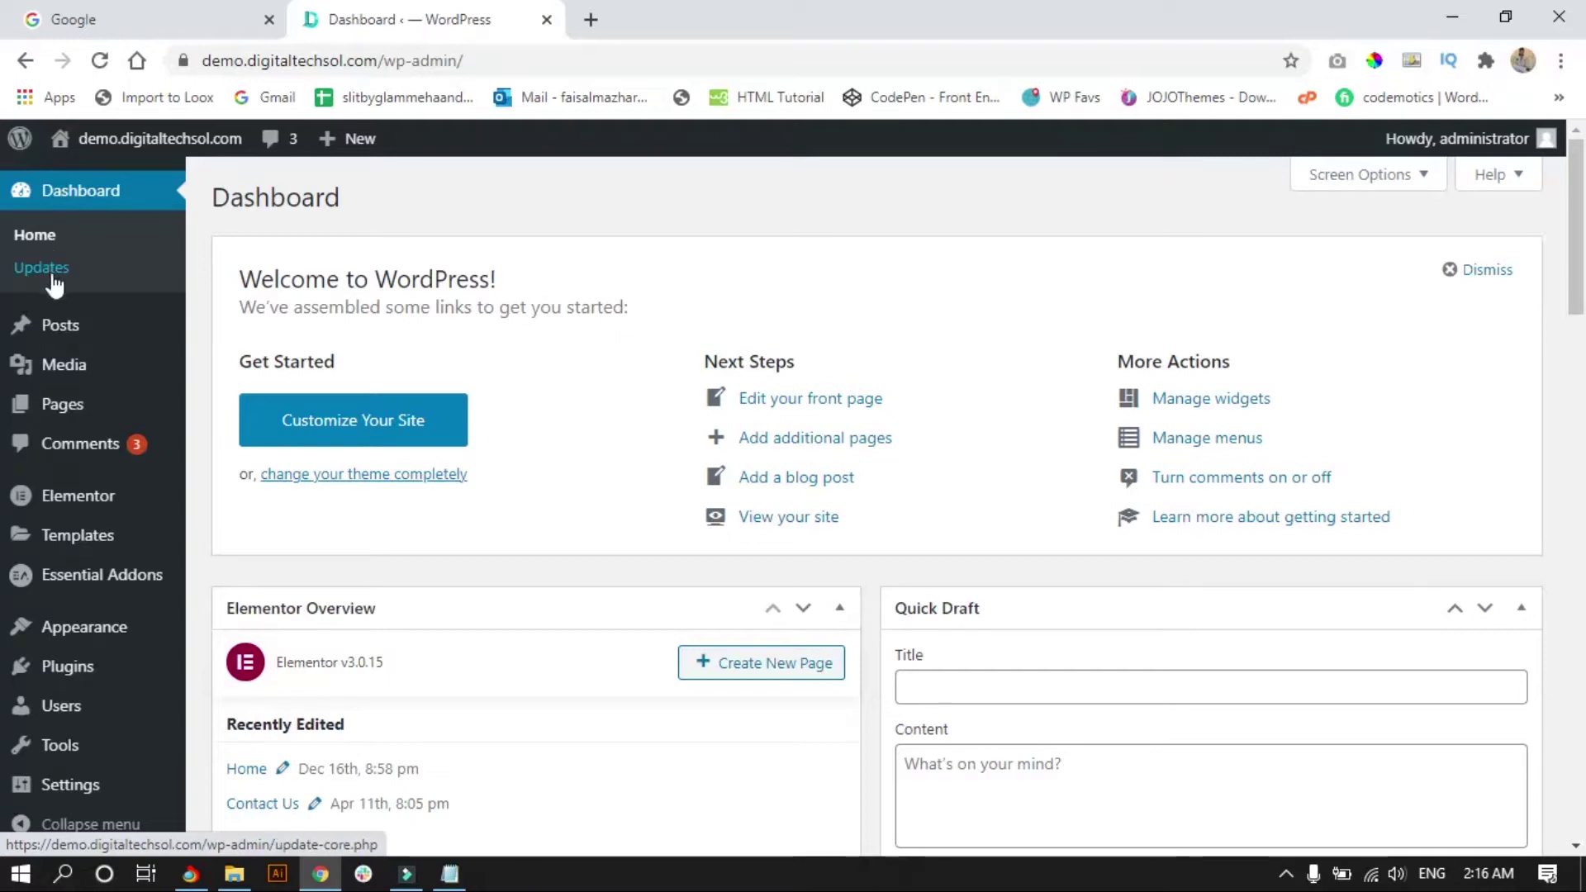
# - Open the WordPress Updates page and examine the update status of the core version, plugins and themes
pyautogui.click(56, 276)
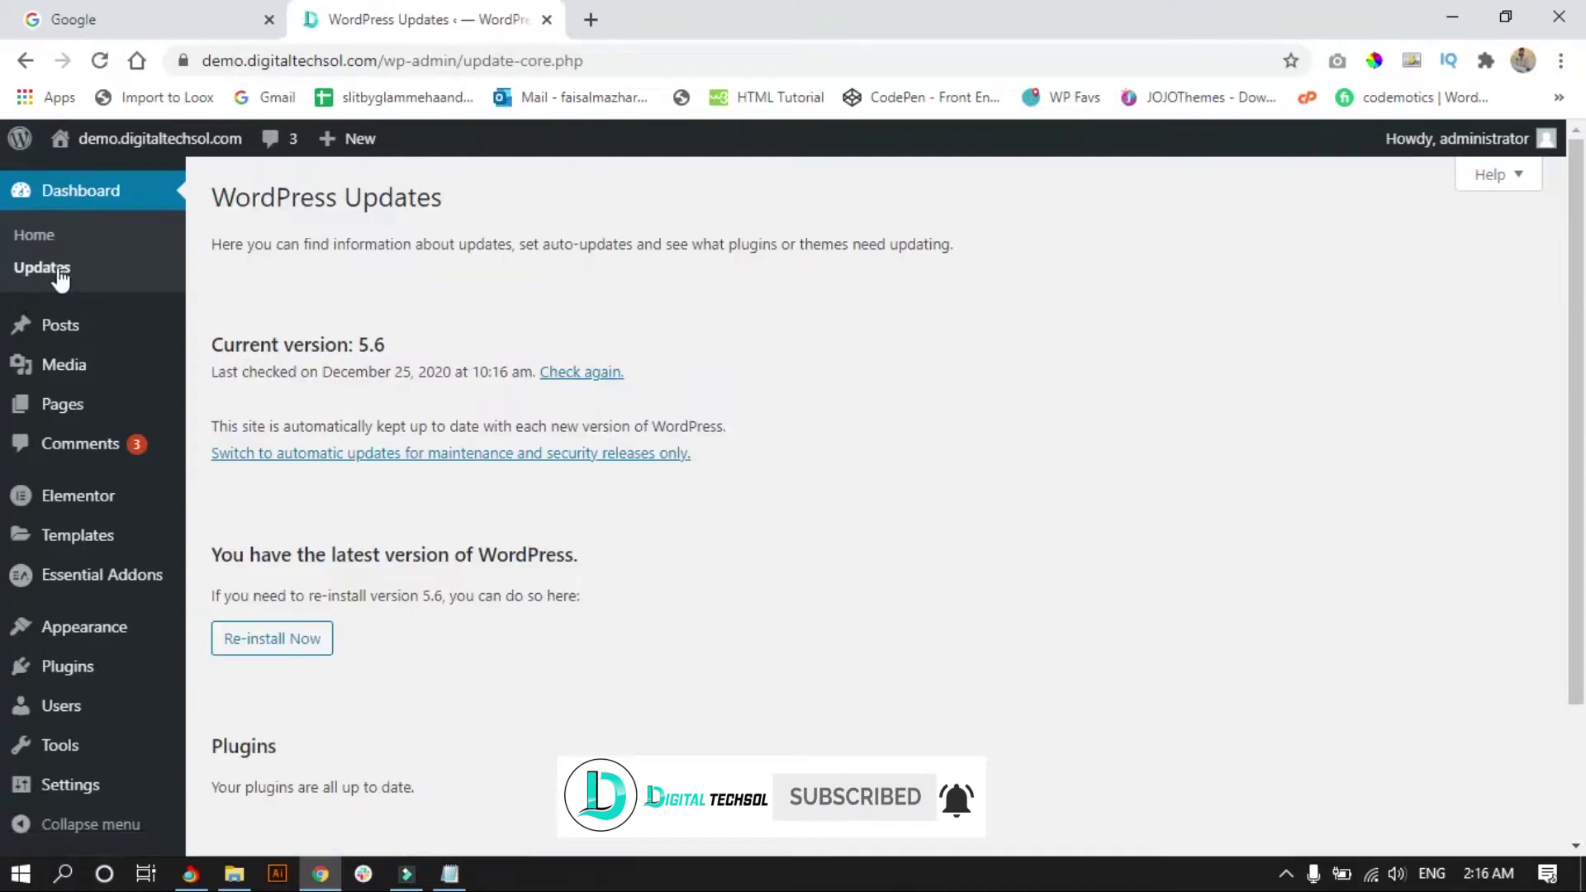
pyautogui.scroll(-1, 407, 319)
pyautogui.moveTo(578, 446); pyautogui.dragTo(404, 454)
pyautogui.scroll(-1, 273, 552)
pyautogui.moveTo(227, 575); pyautogui.dragTo(287, 573)
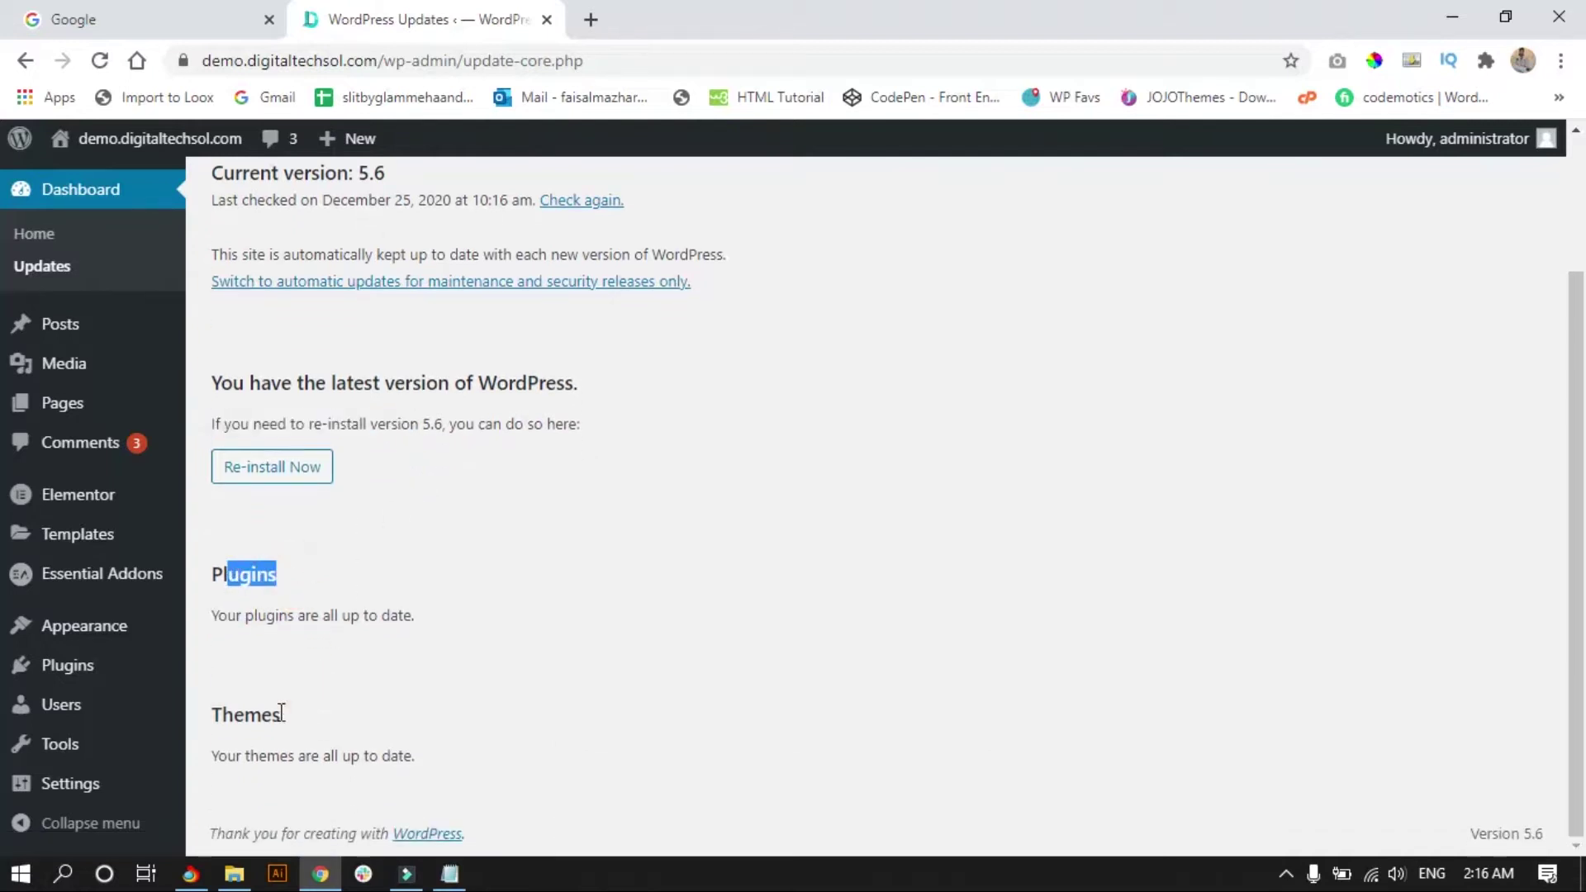
pyautogui.moveTo(281, 712); pyautogui.dragTo(217, 715)
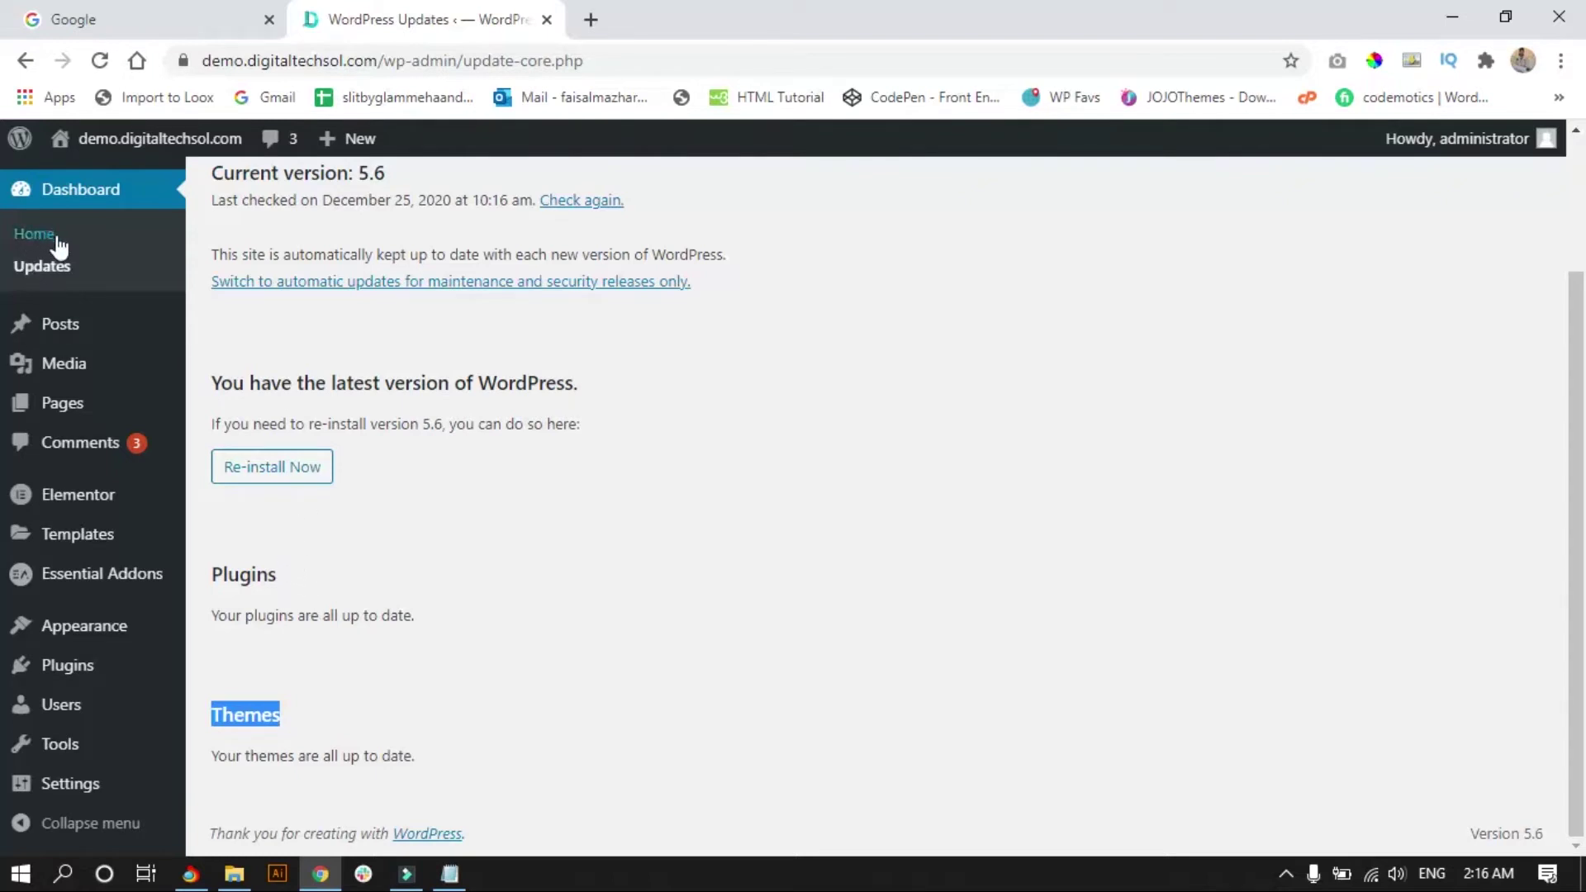
# - View the list of all posts and open the post Categories page
pyautogui.moveTo(63, 325)
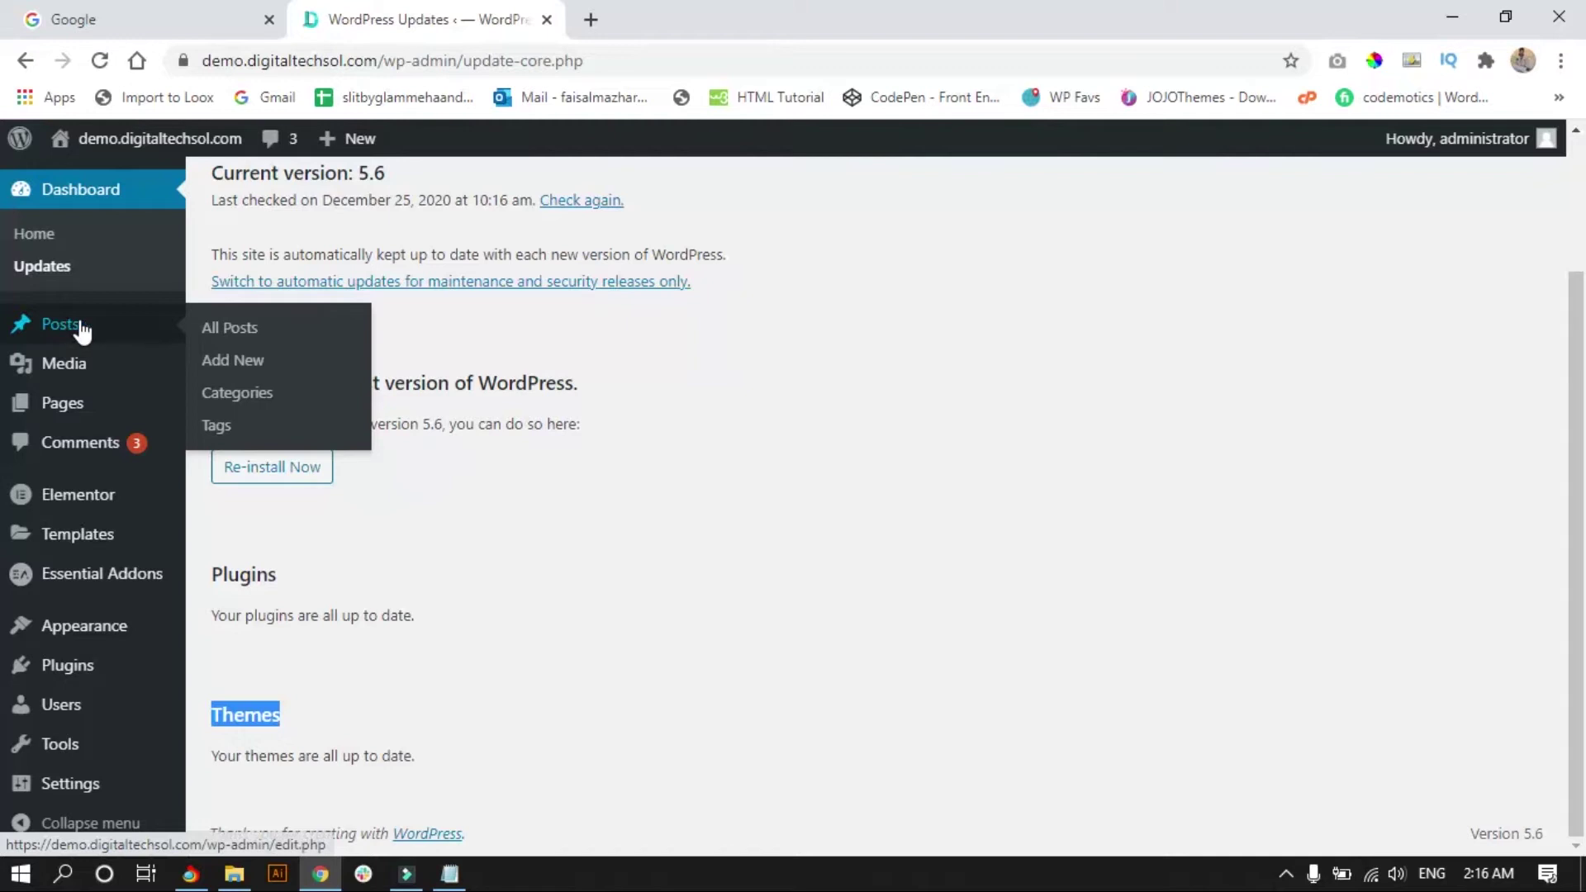
pyautogui.click(254, 330)
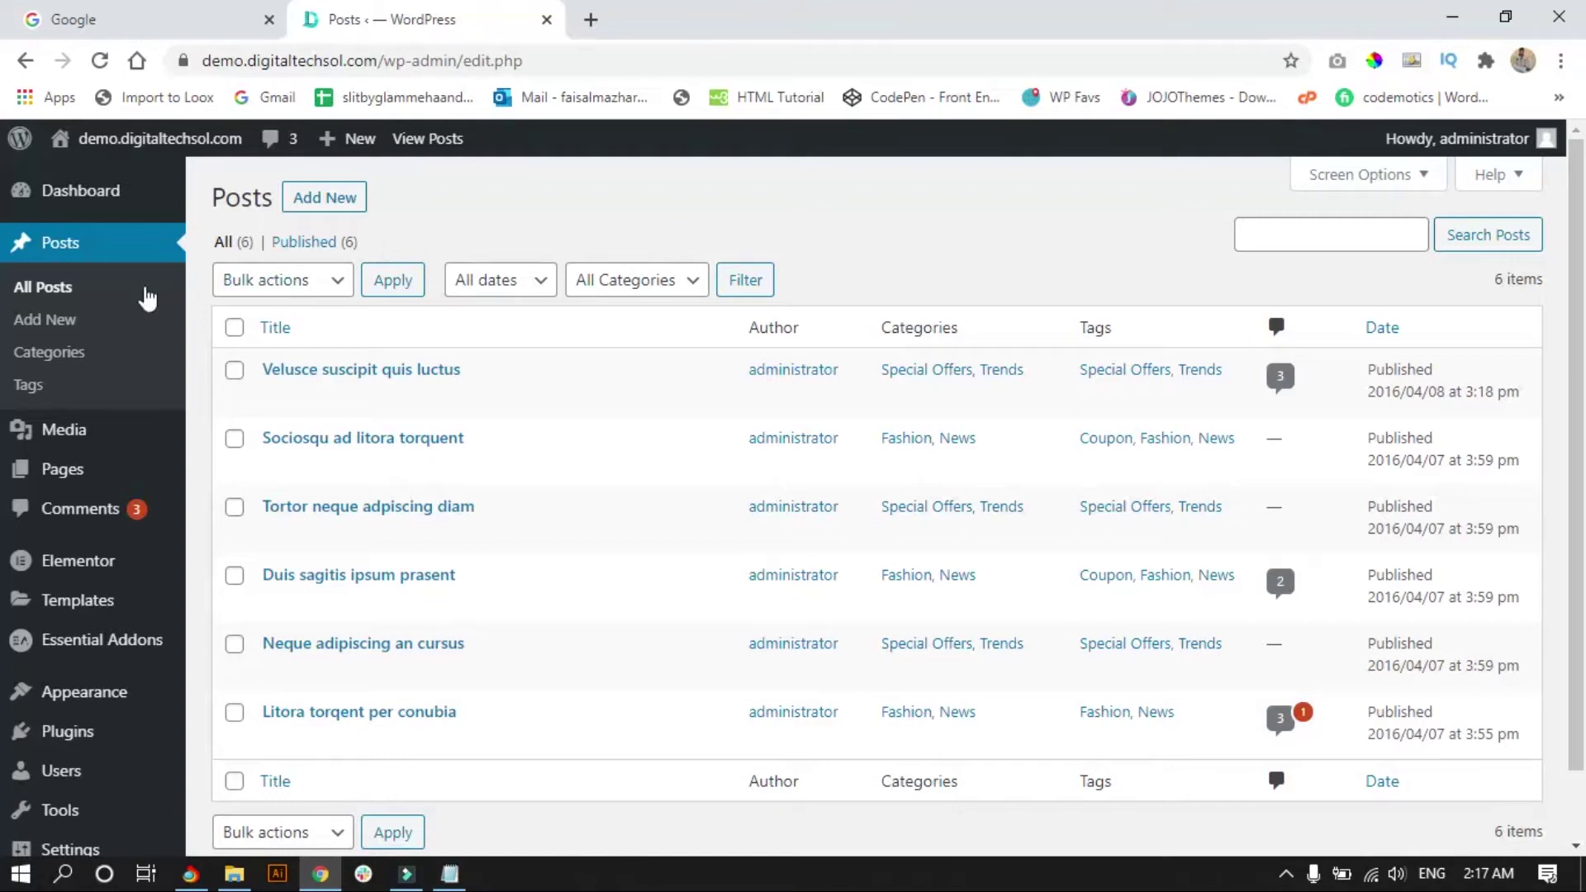
pyautogui.click(81, 355)
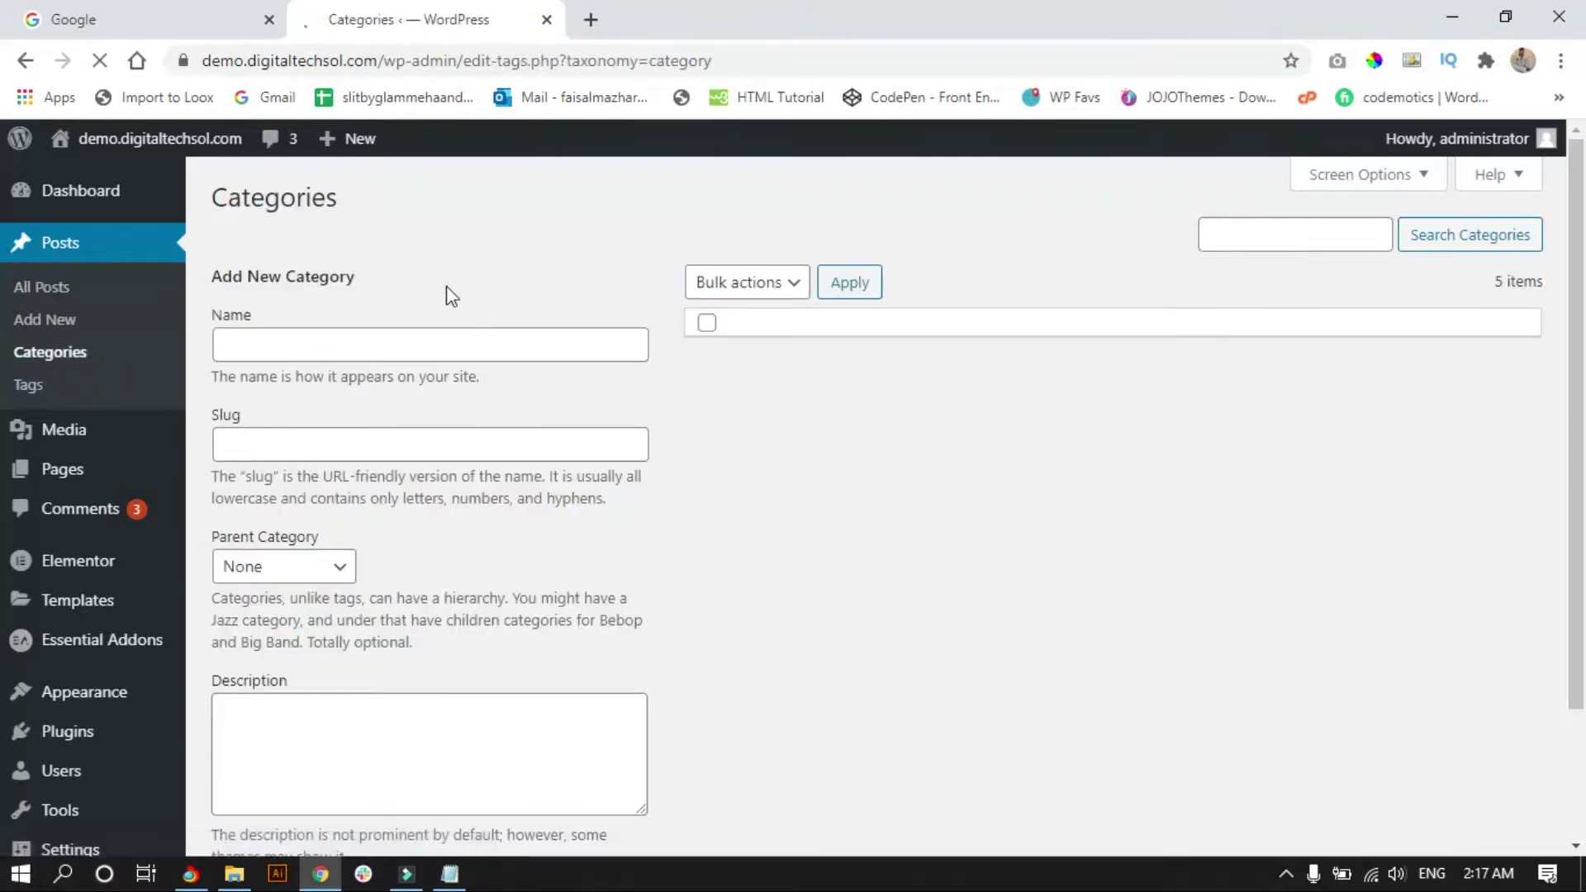
# - Fill in Small as the new category's name and look through the rest of the form without submitting it
pyautogui.click(300, 348)
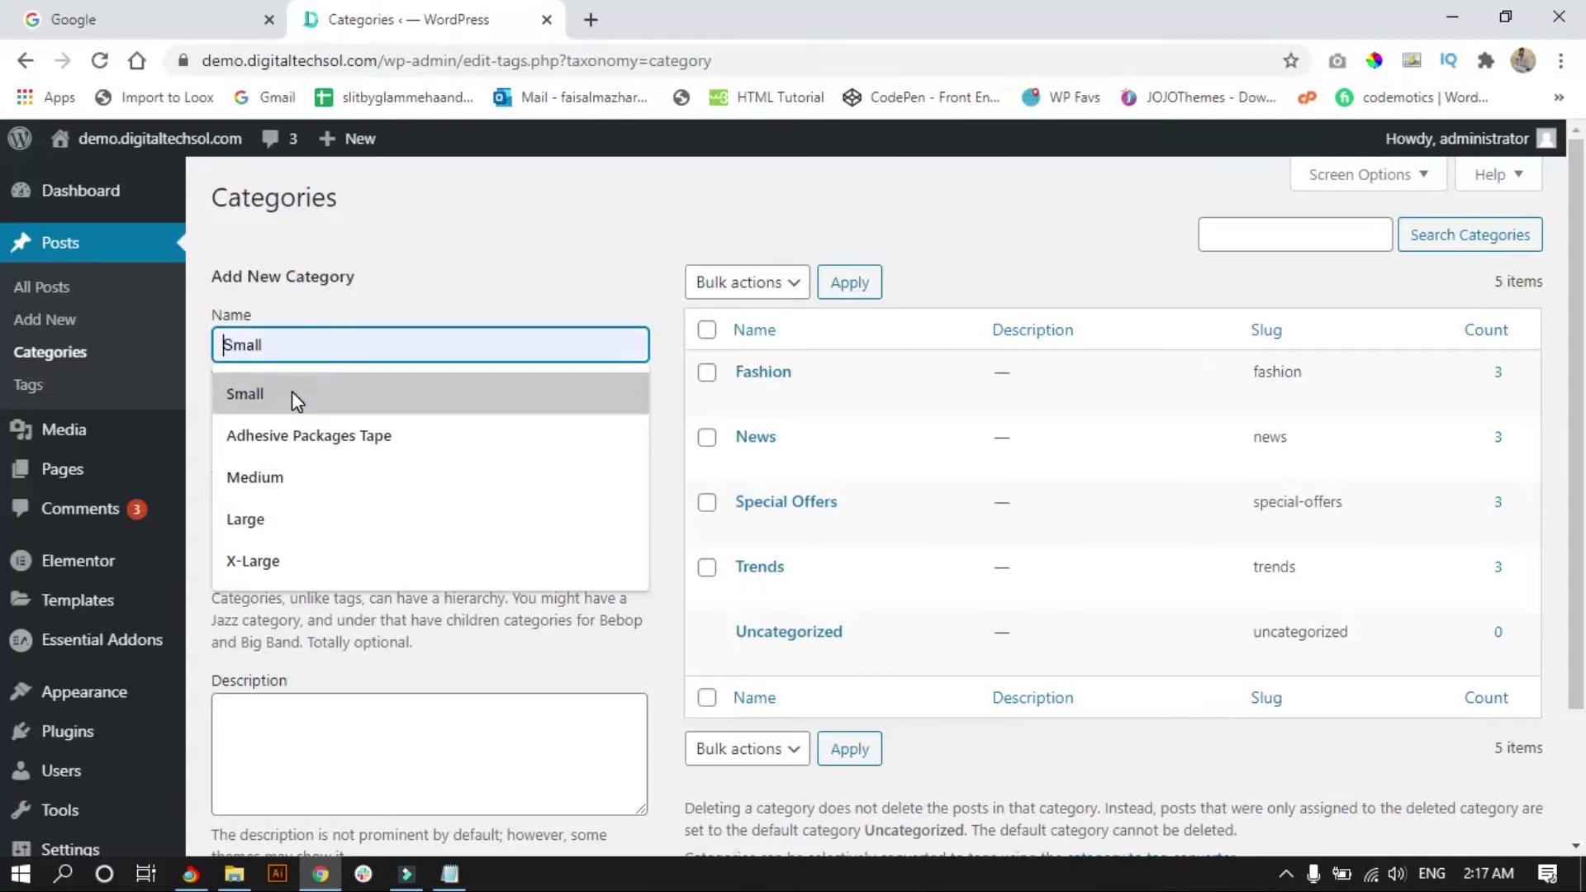
pyautogui.click(291, 394)
pyautogui.scroll(-2, 330, 552)
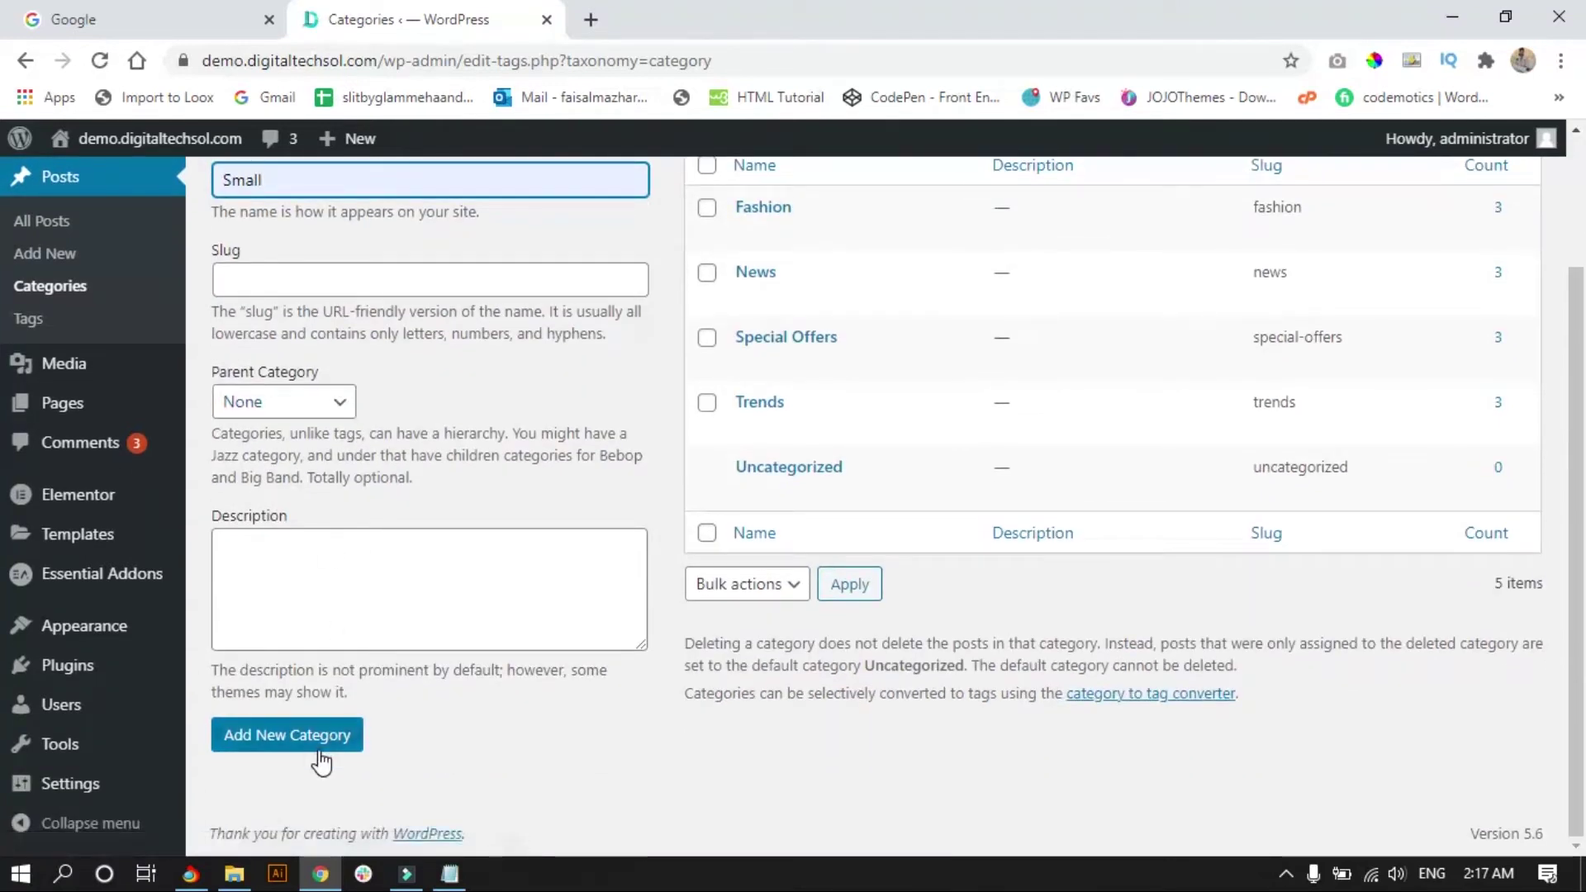
pyautogui.scroll(2, 342, 702)
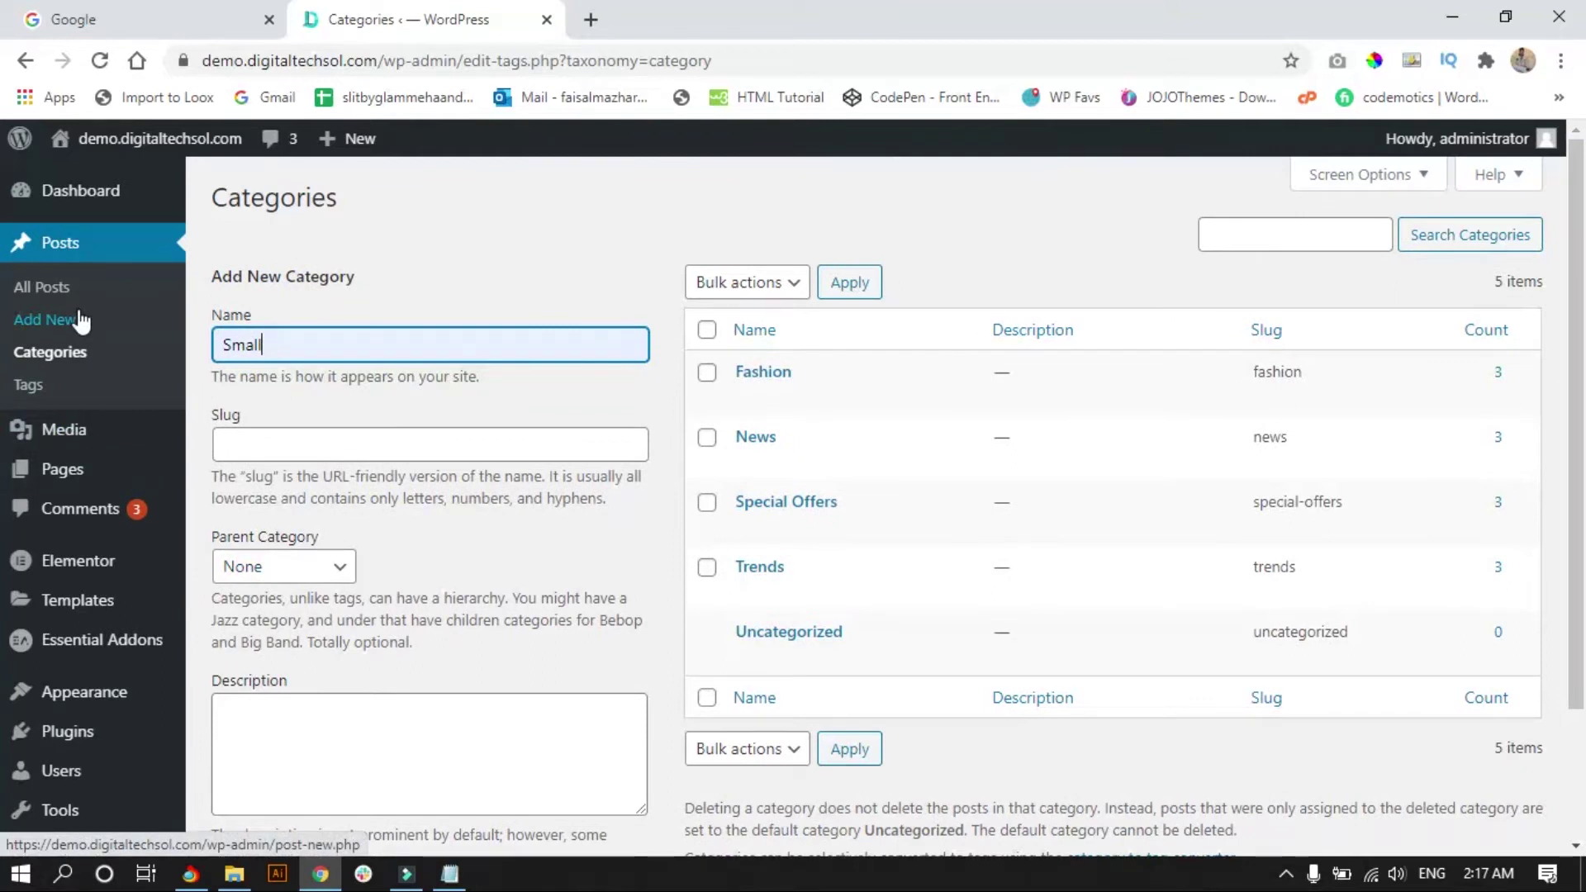
# - Open the Add New Post page in a separate browser tab and return to the Categories page
pyautogui.middleClick(56, 322)
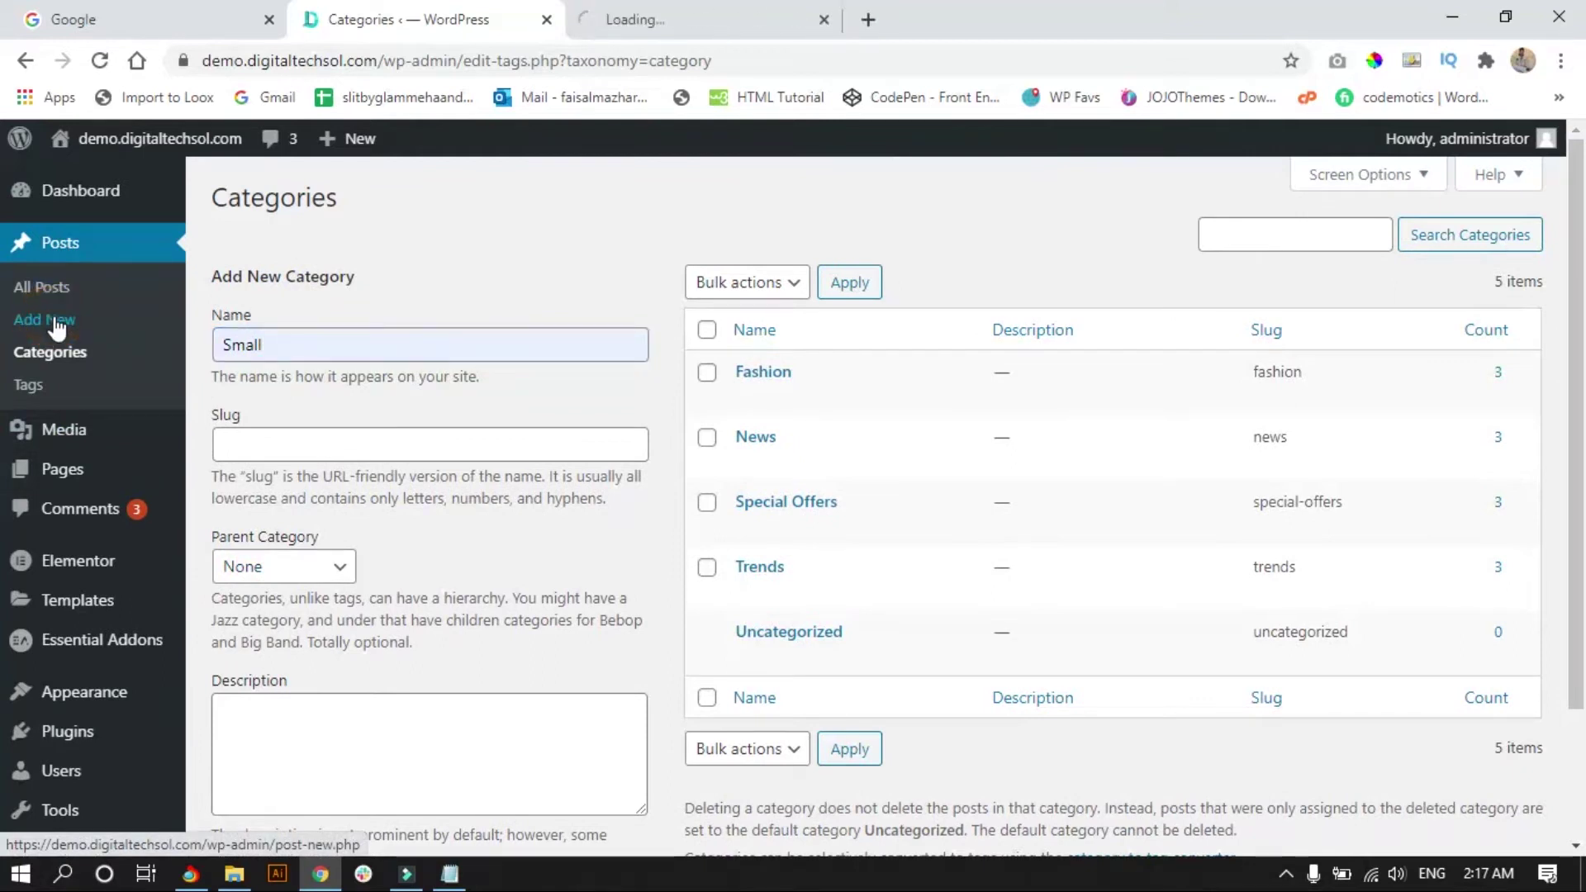
pyautogui.click(747, 11)
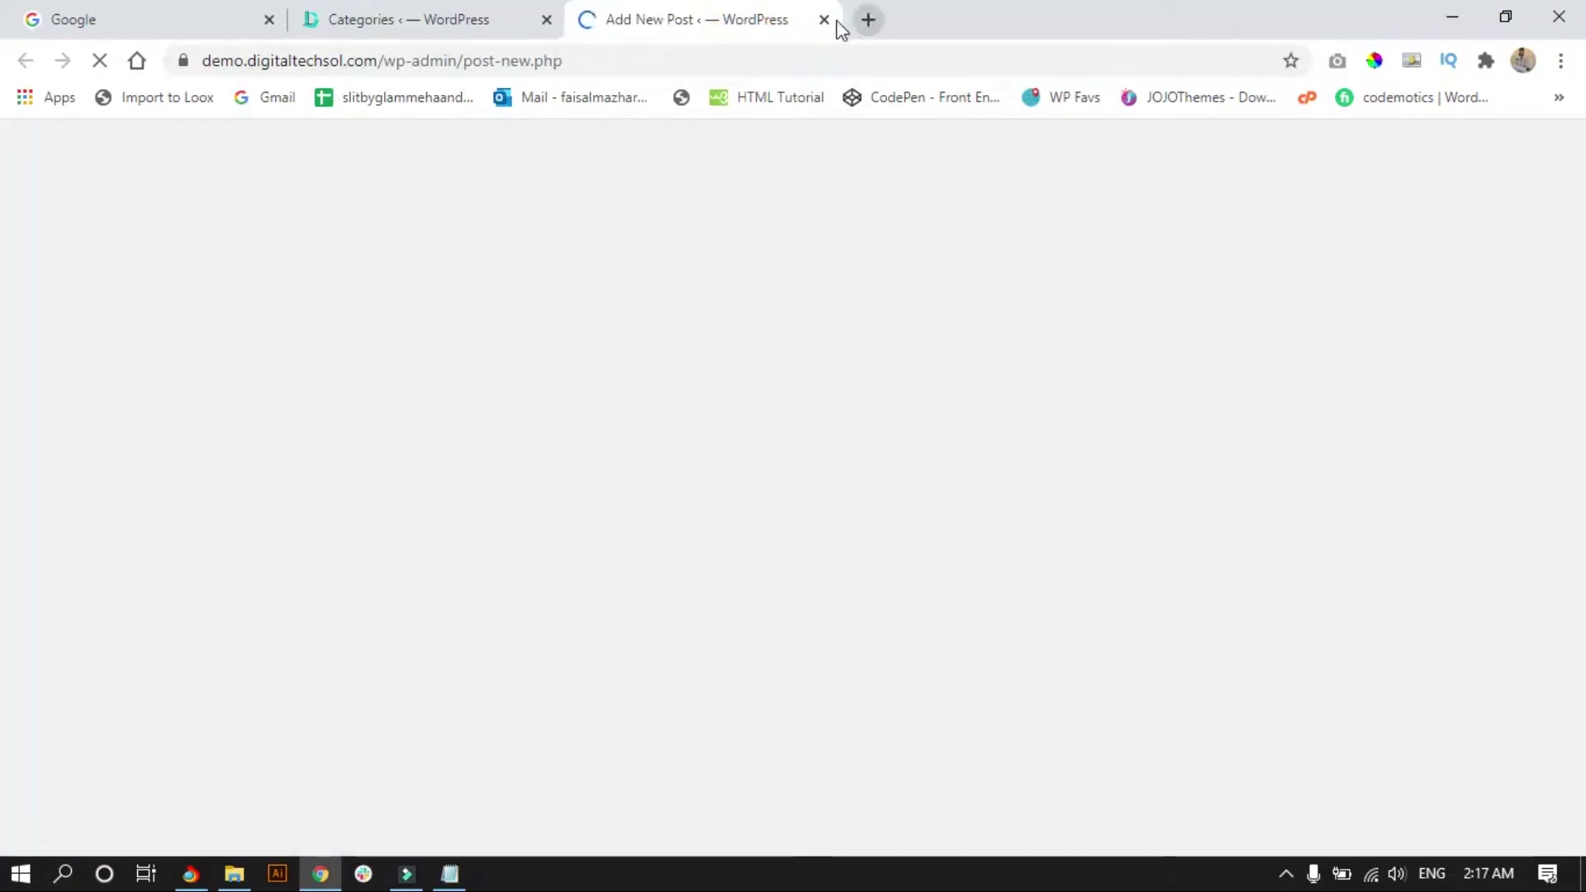
pyautogui.click(425, 12)
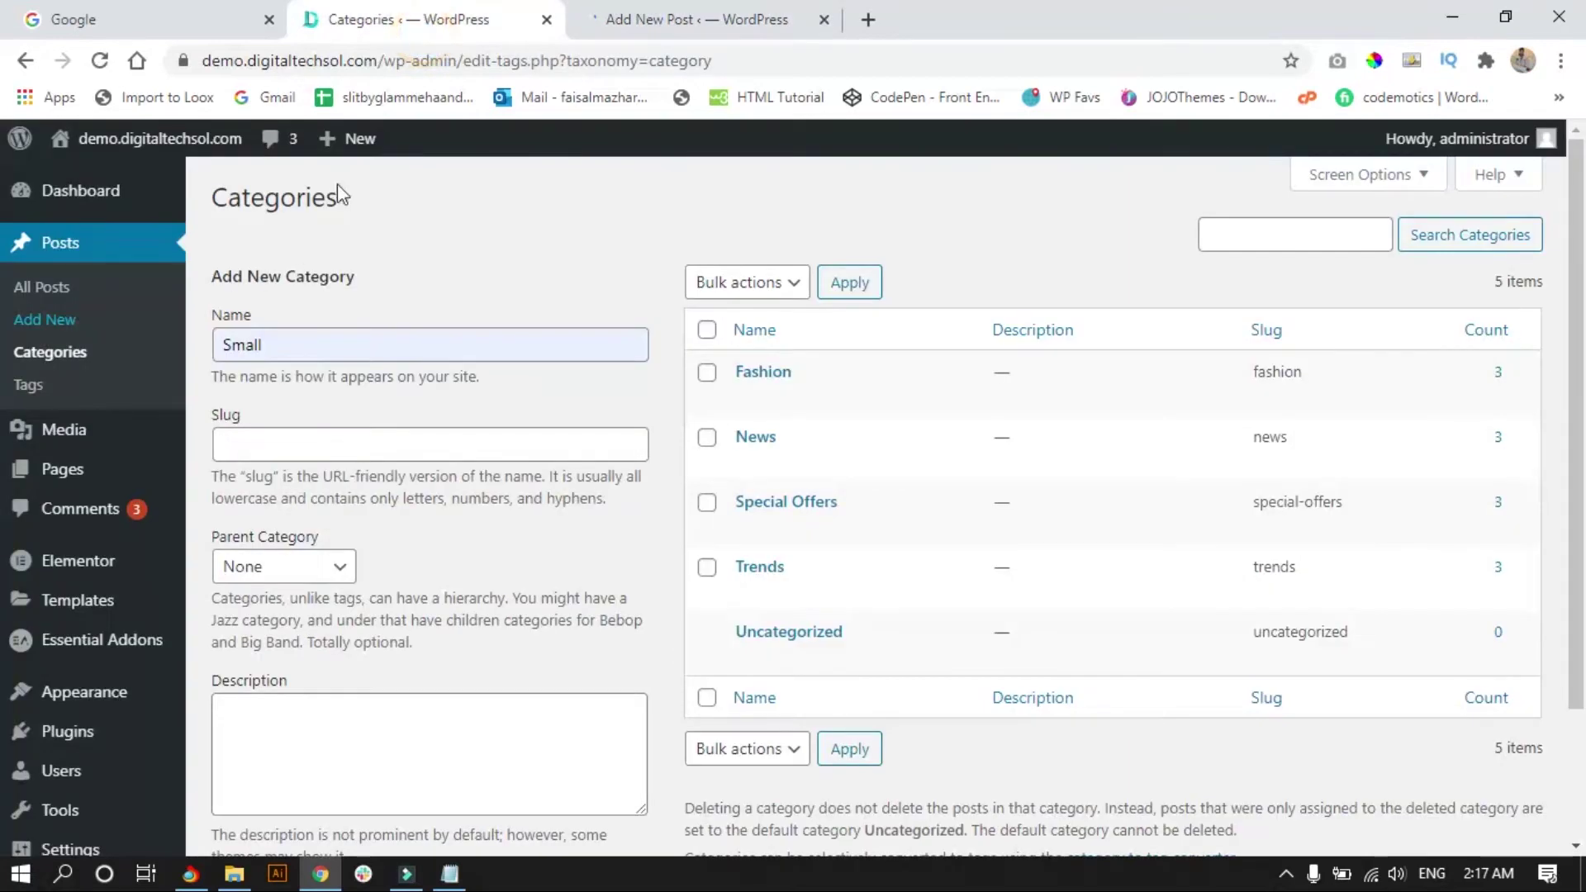
# - Review the options offered under Media, Pages, Comments, Elementor, Essential Addons, Appearance and Plugins
pyautogui.scroll(-1, 113, 315)
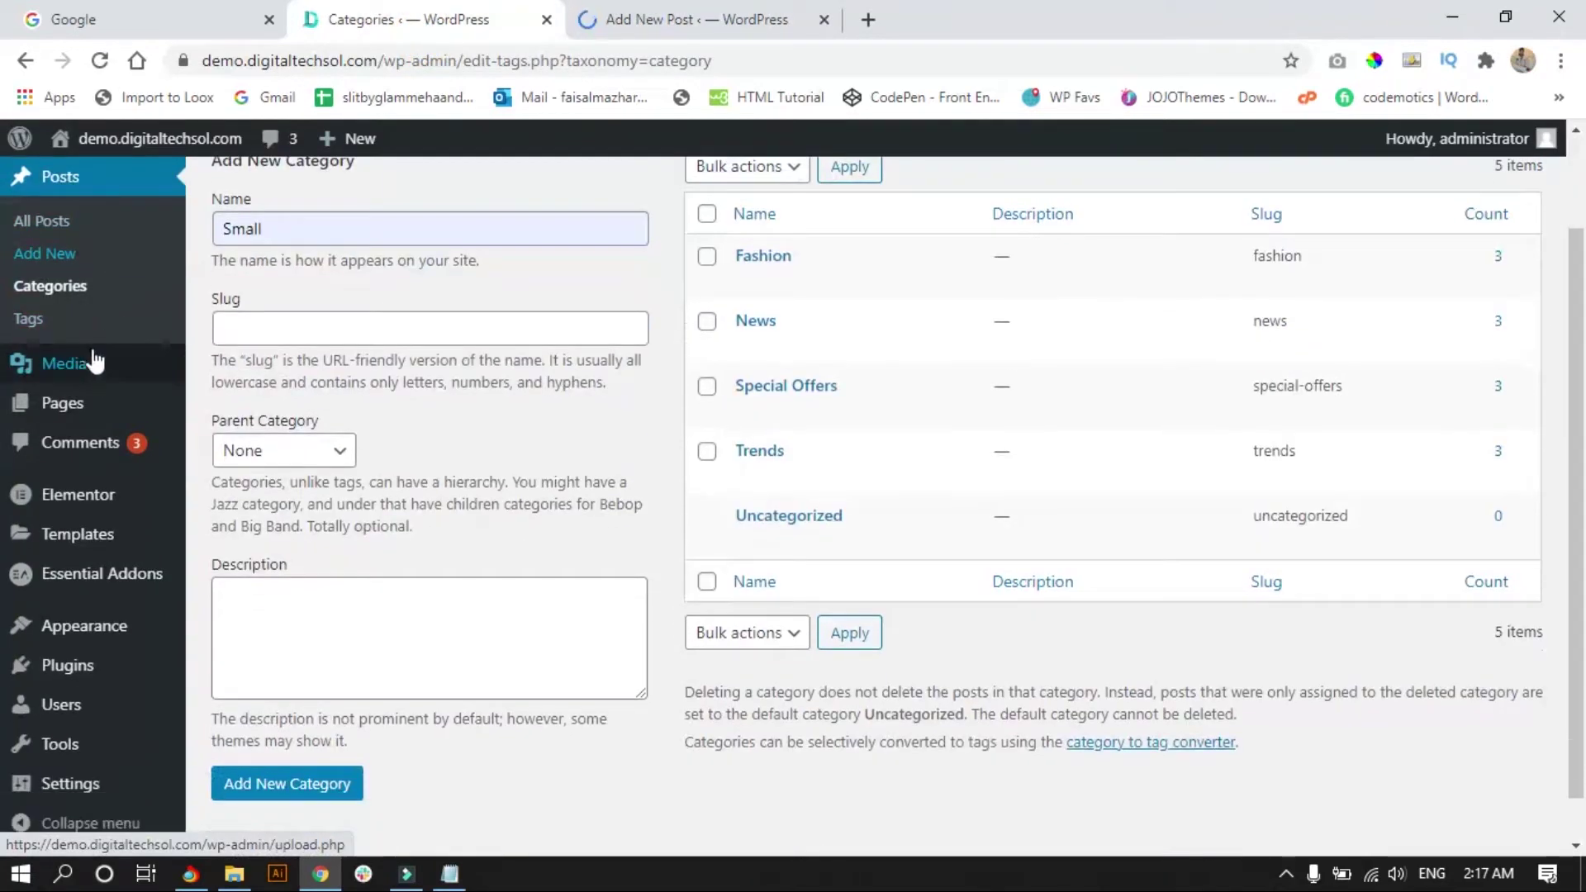
pyautogui.moveTo(91, 365)
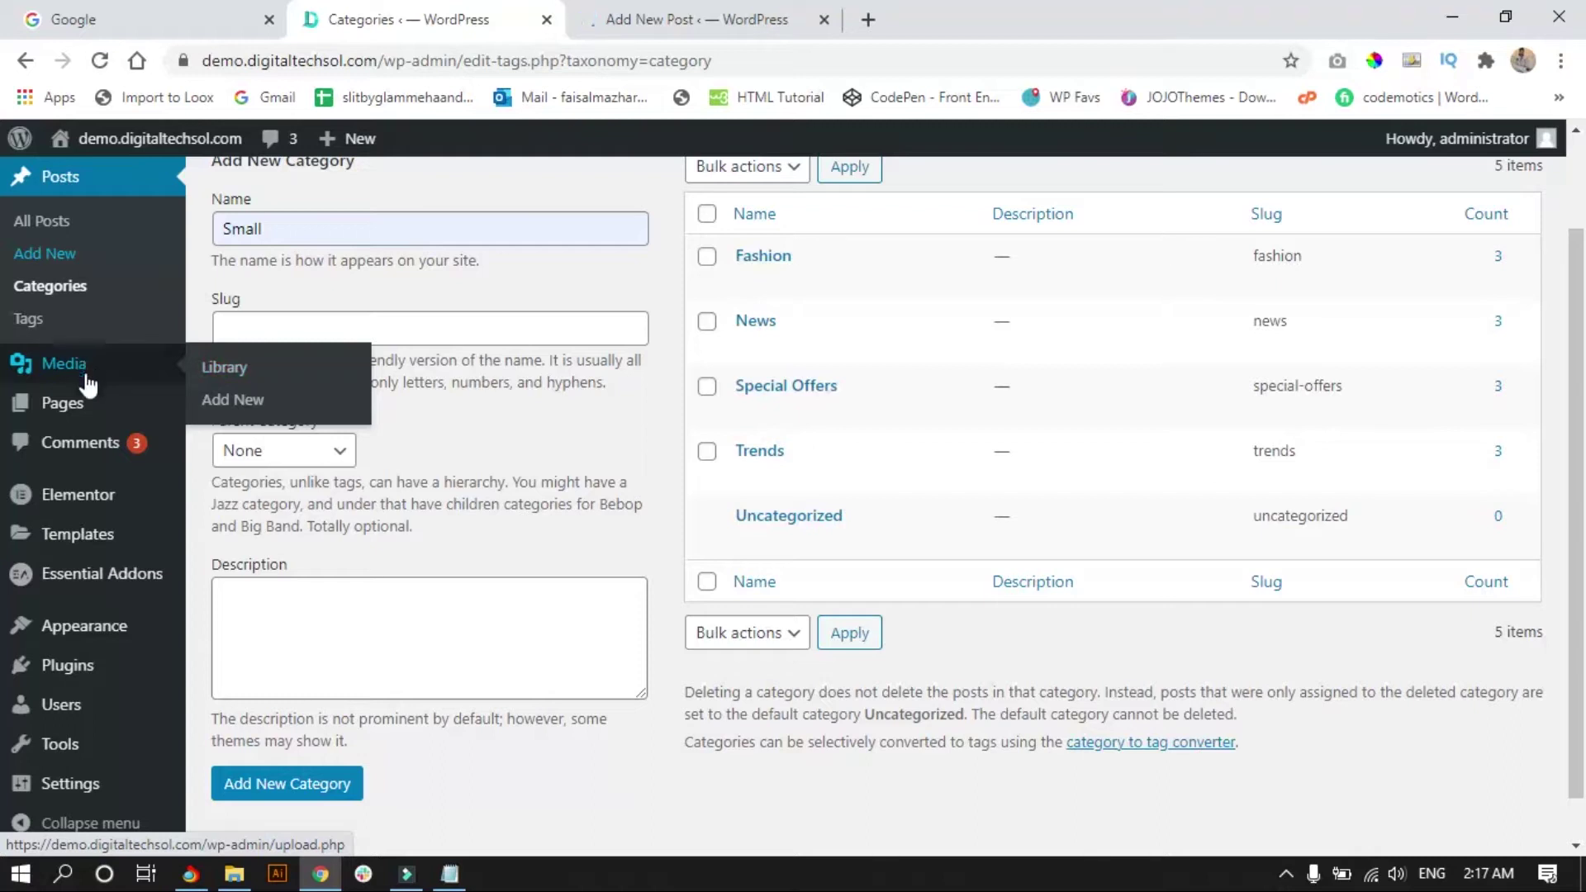
pyautogui.moveTo(120, 408)
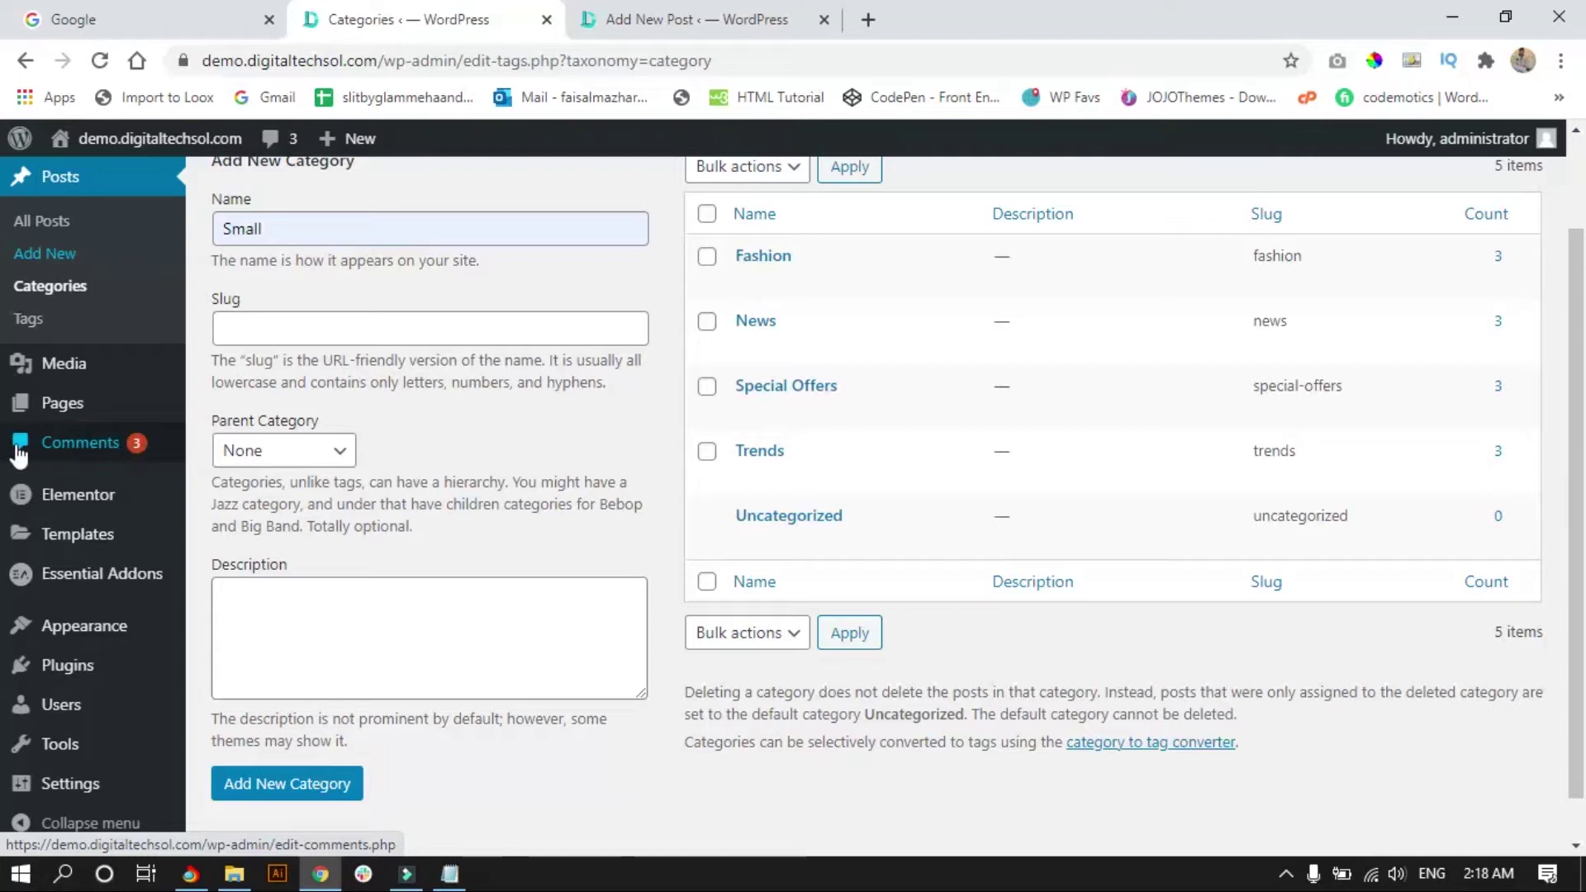
pyautogui.moveTo(69, 390)
pyautogui.scroll(-1, 69, 390)
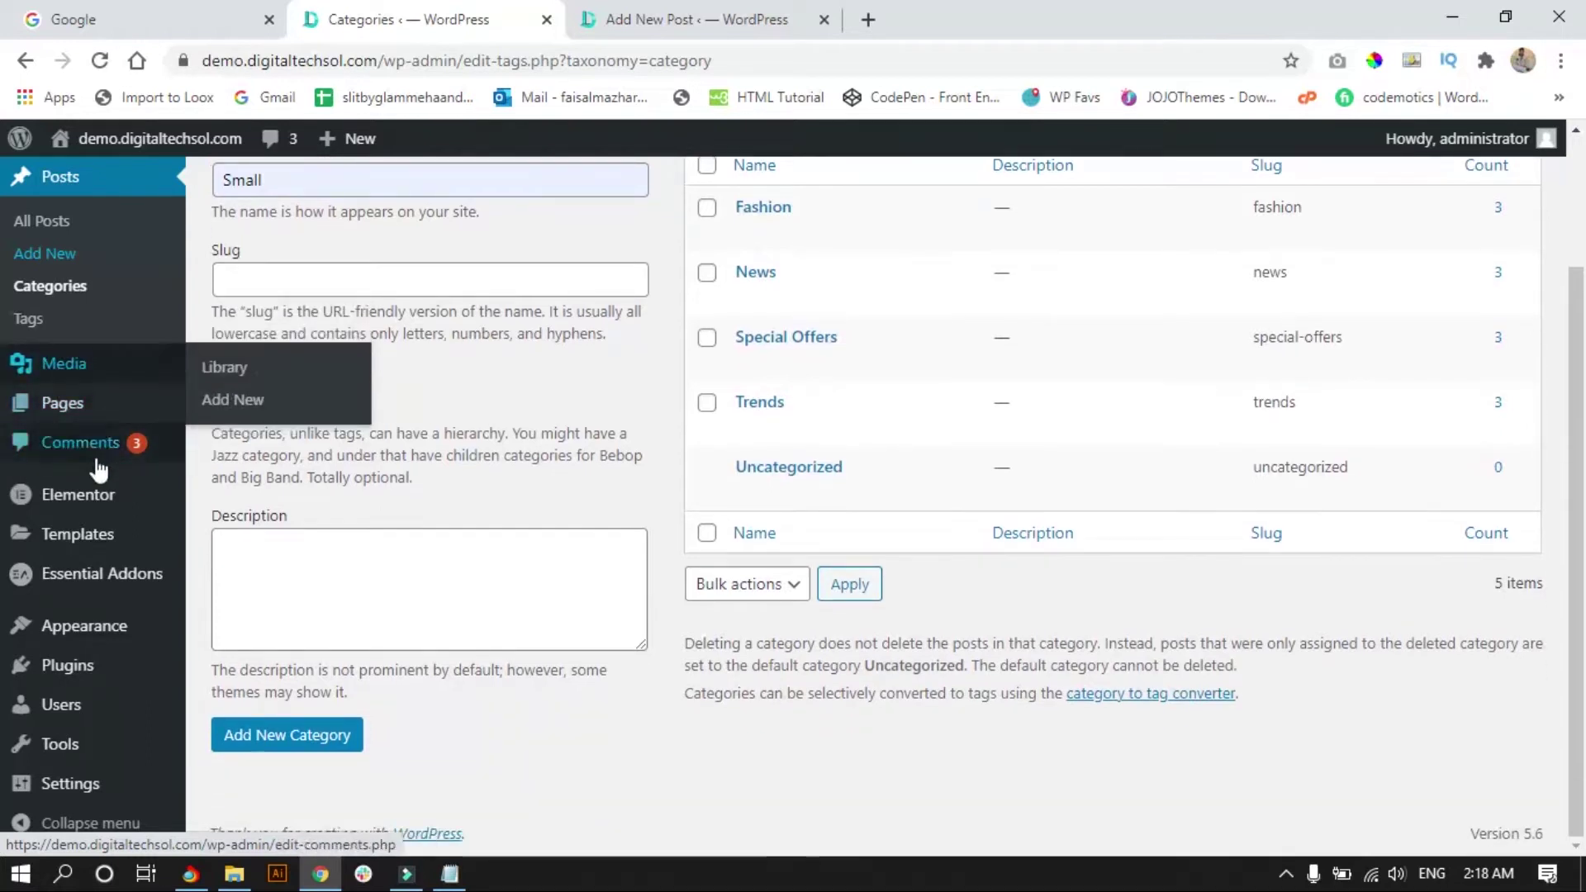
pyautogui.moveTo(100, 505)
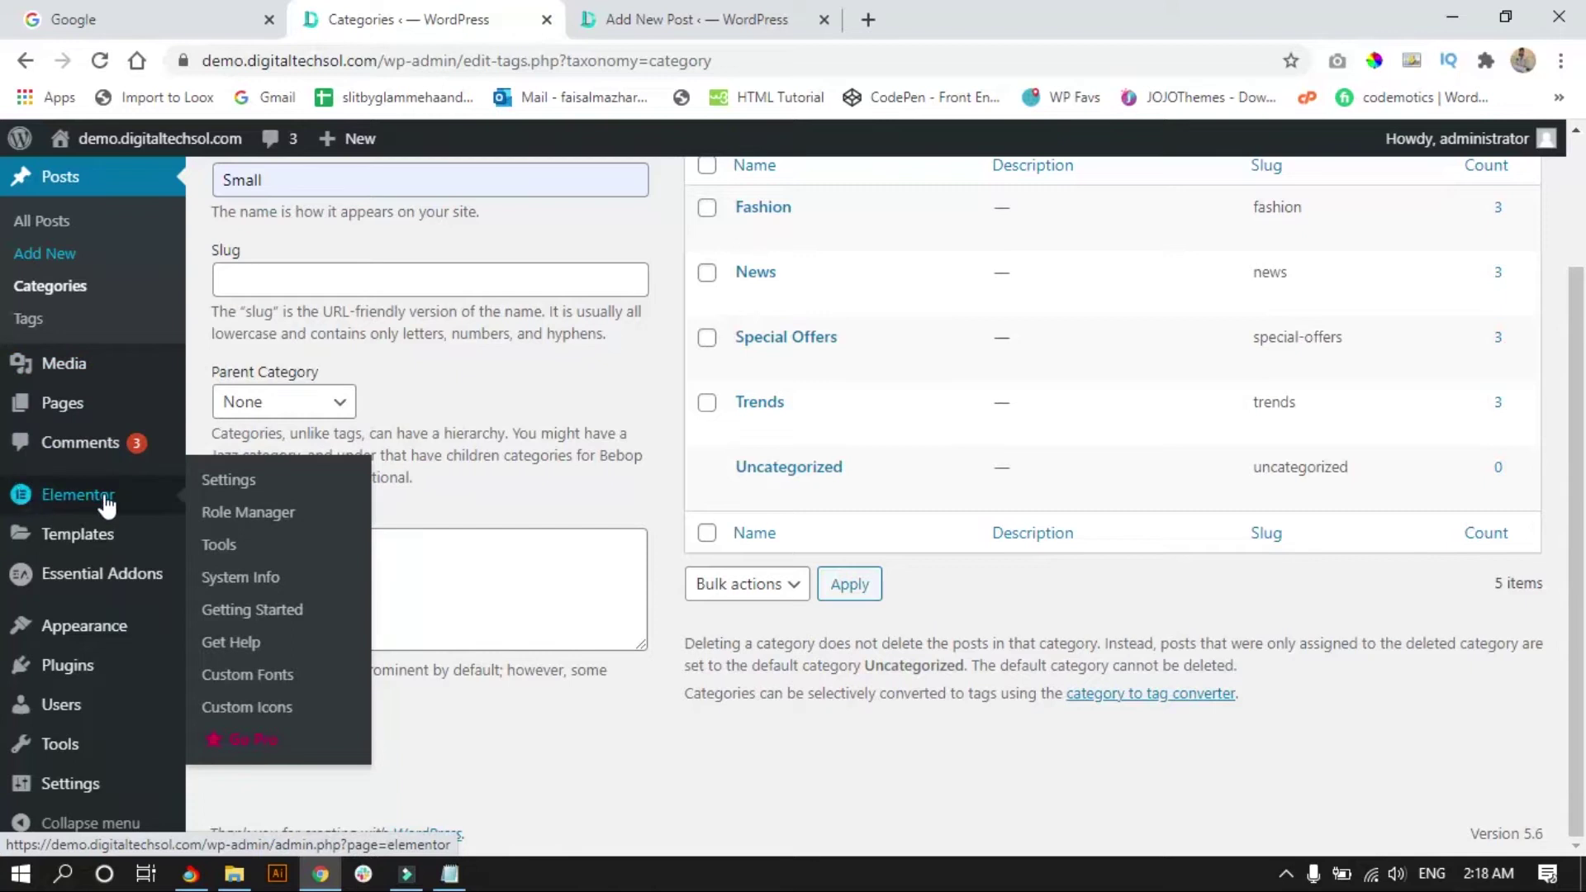
pyautogui.moveTo(130, 583)
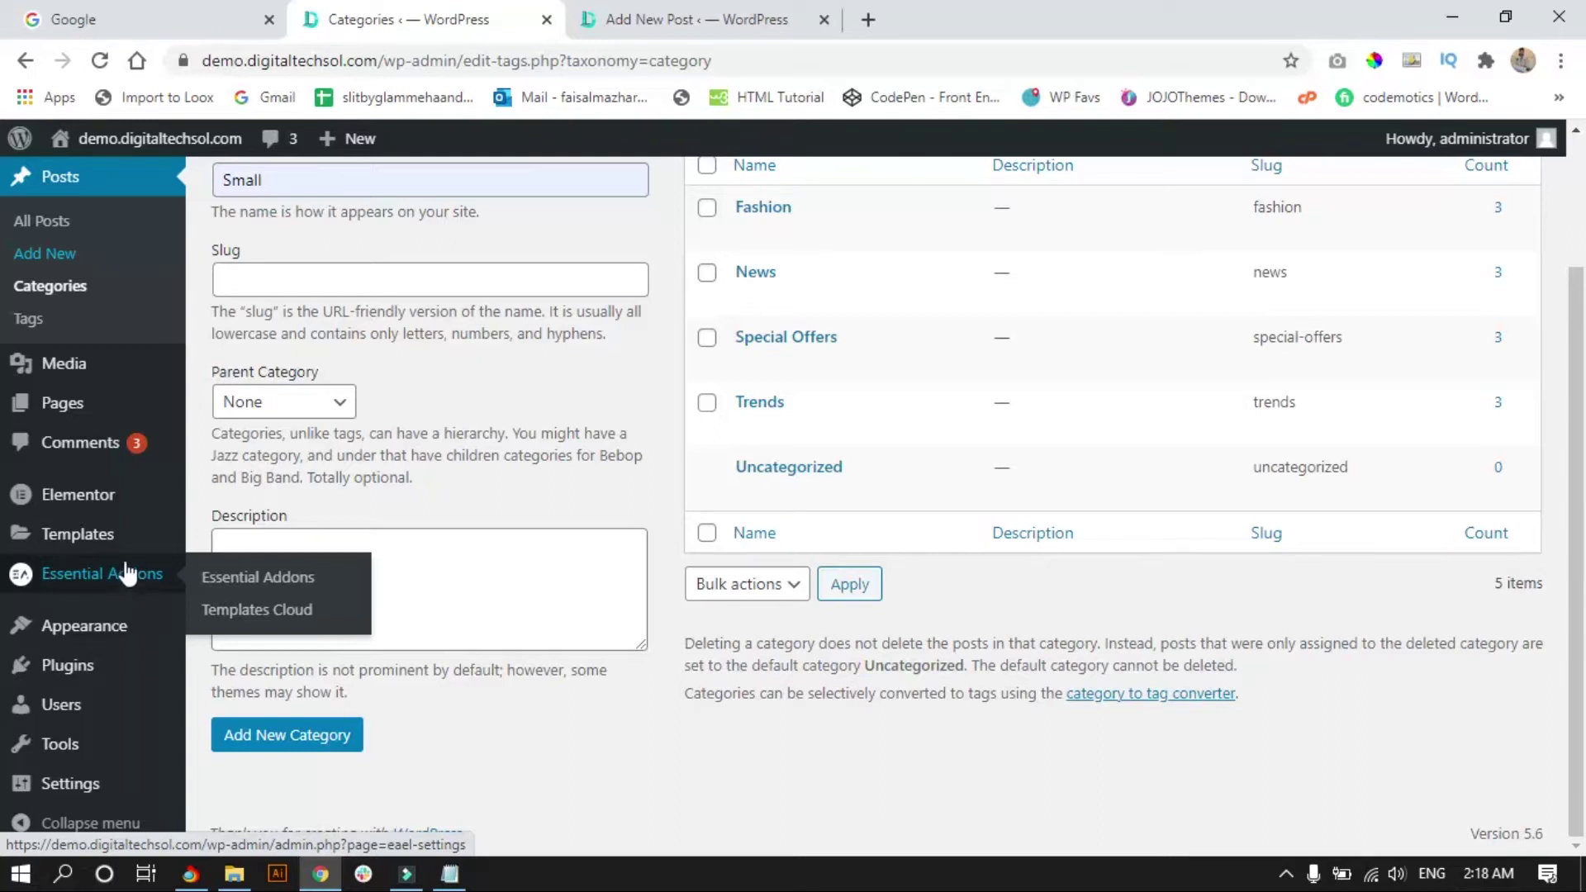
pyautogui.moveTo(119, 640)
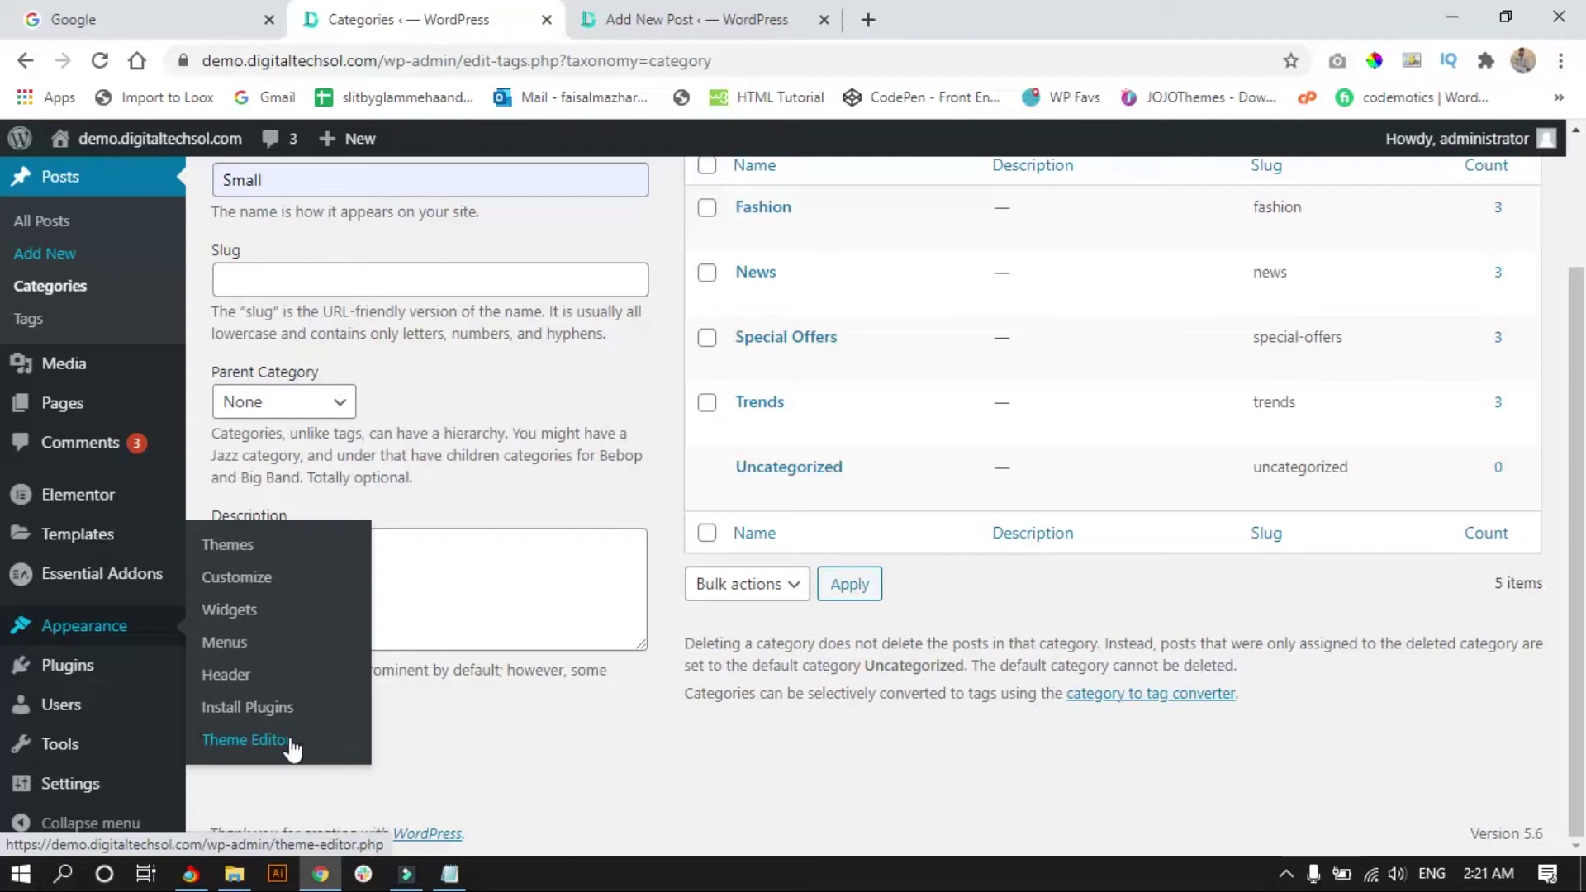
pyautogui.moveTo(68, 670)
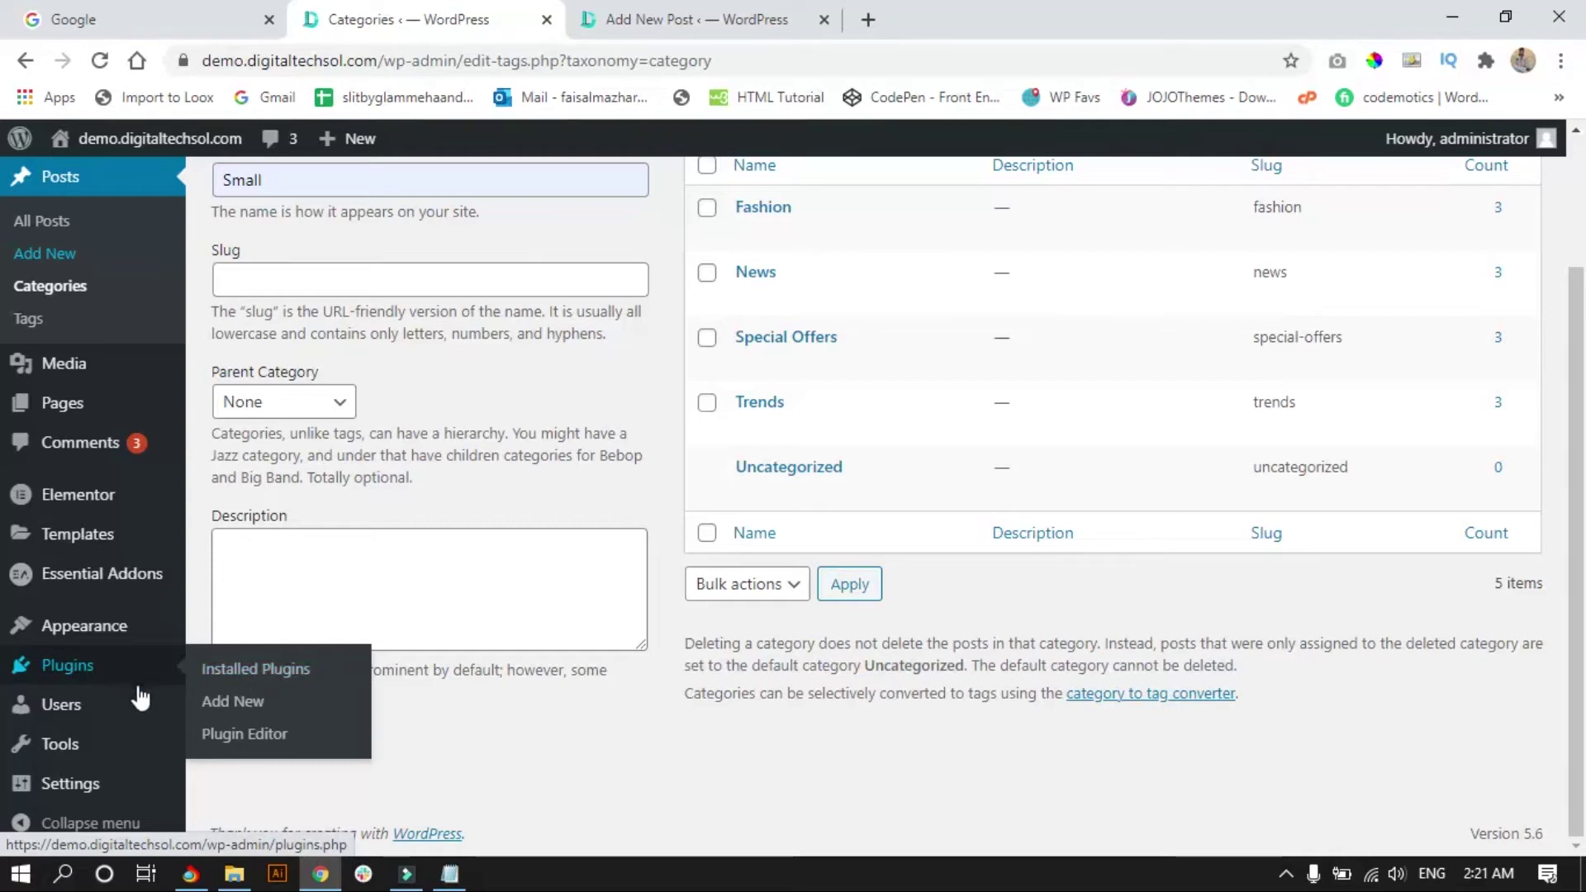
# - Open the list of all users and examine the Role column
pyautogui.moveTo(97, 715)
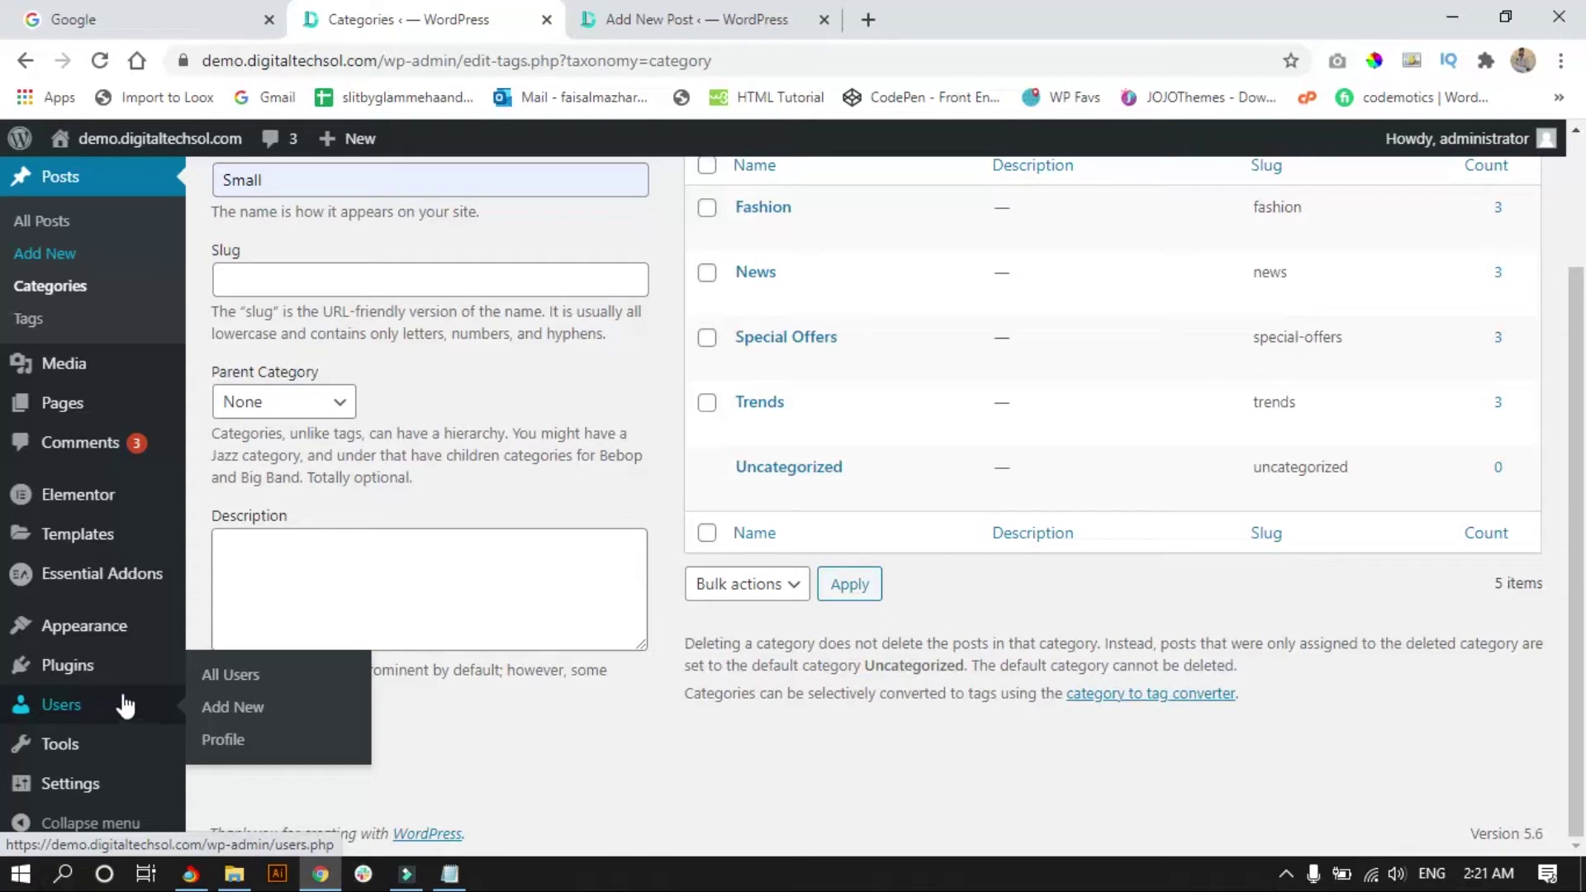
pyautogui.click(217, 678)
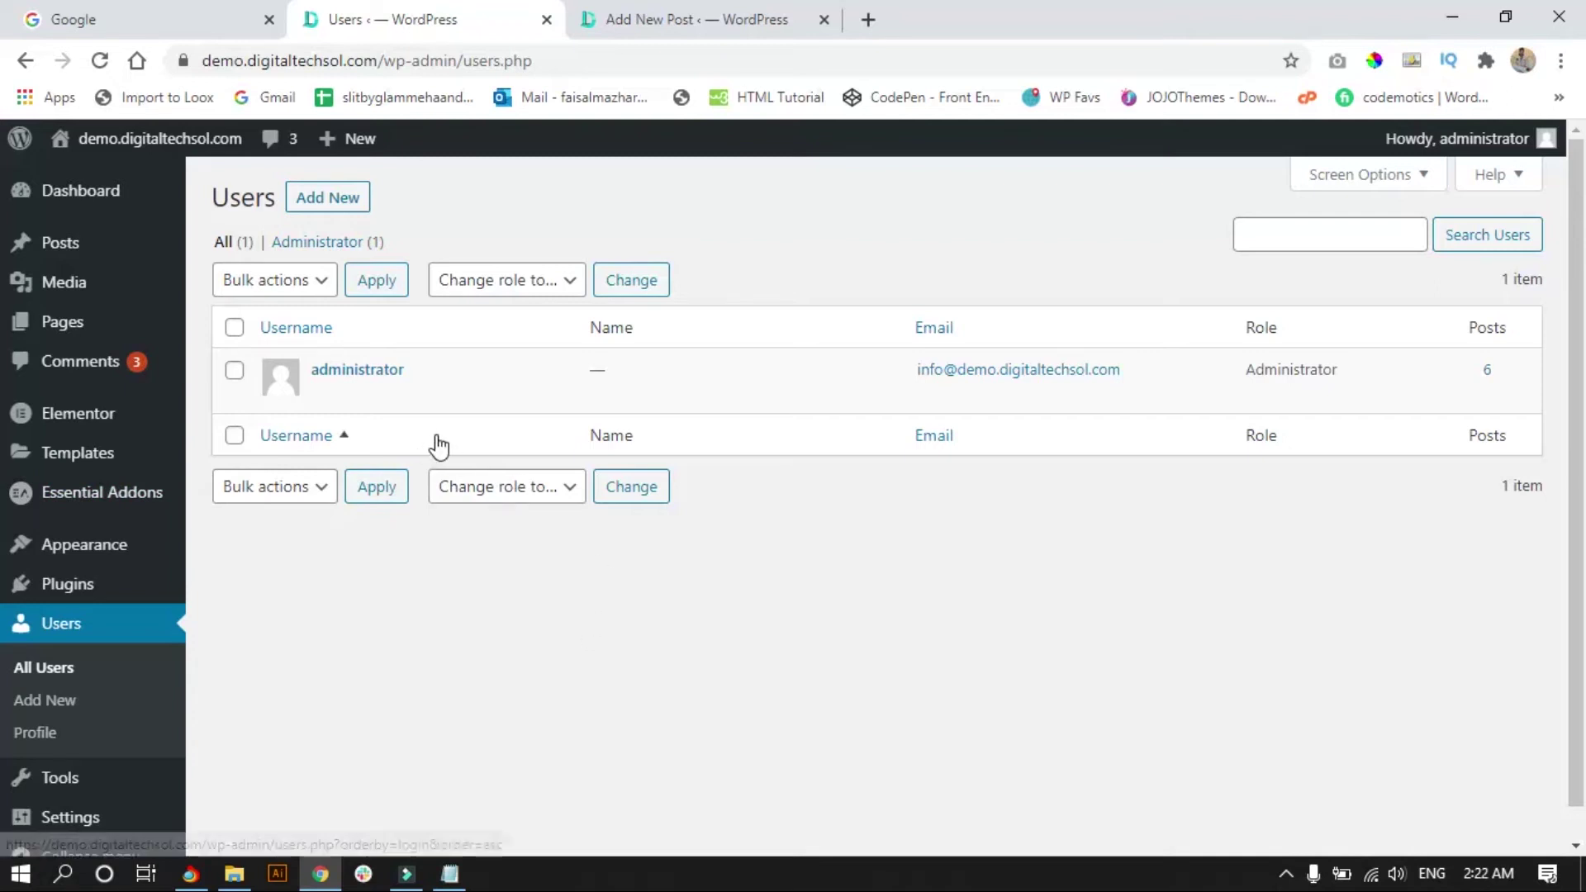
pyautogui.moveTo(1290, 329); pyautogui.dragTo(1236, 332)
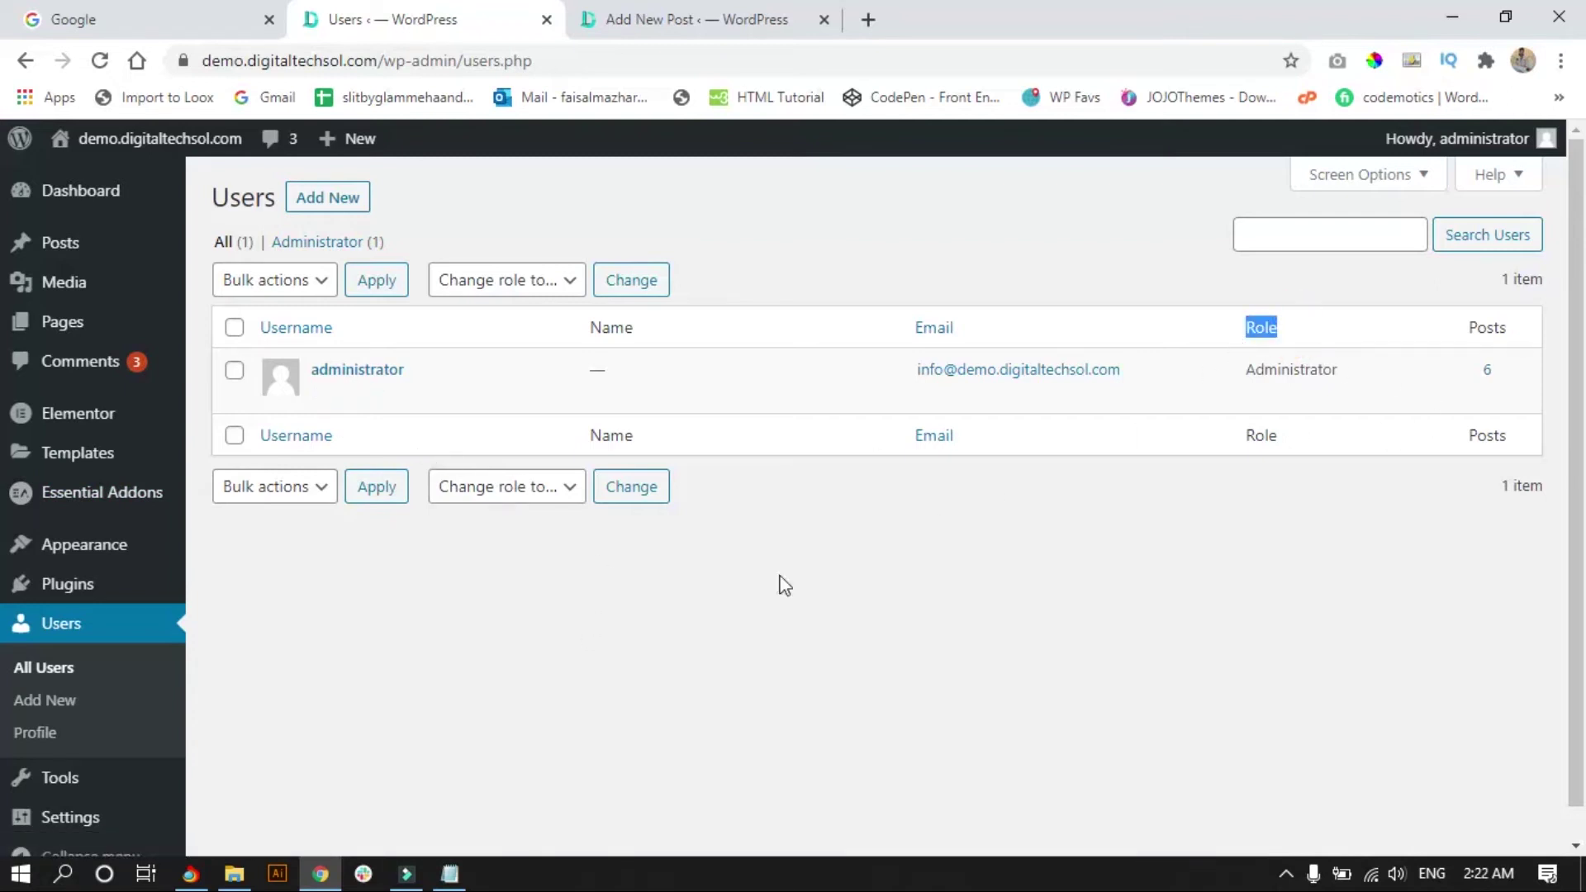
pyautogui.scroll(-1, 87, 646)
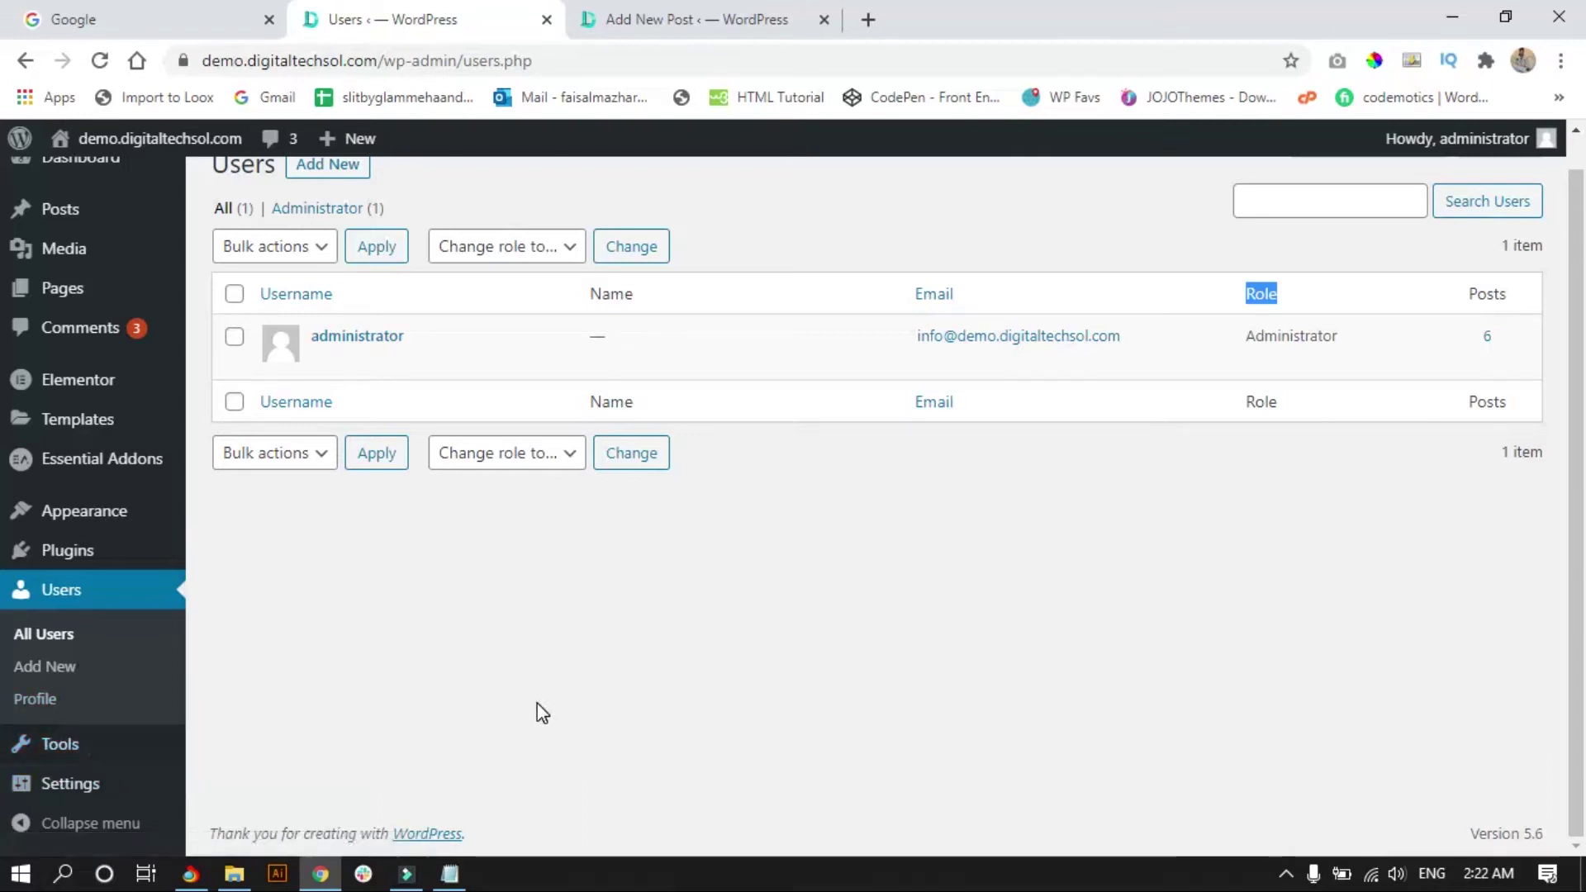
# - Open the General, Writing, Reading, Discussion, Media and Permalinks settings pages, each in a separate browser tab
pyautogui.moveTo(89, 805)
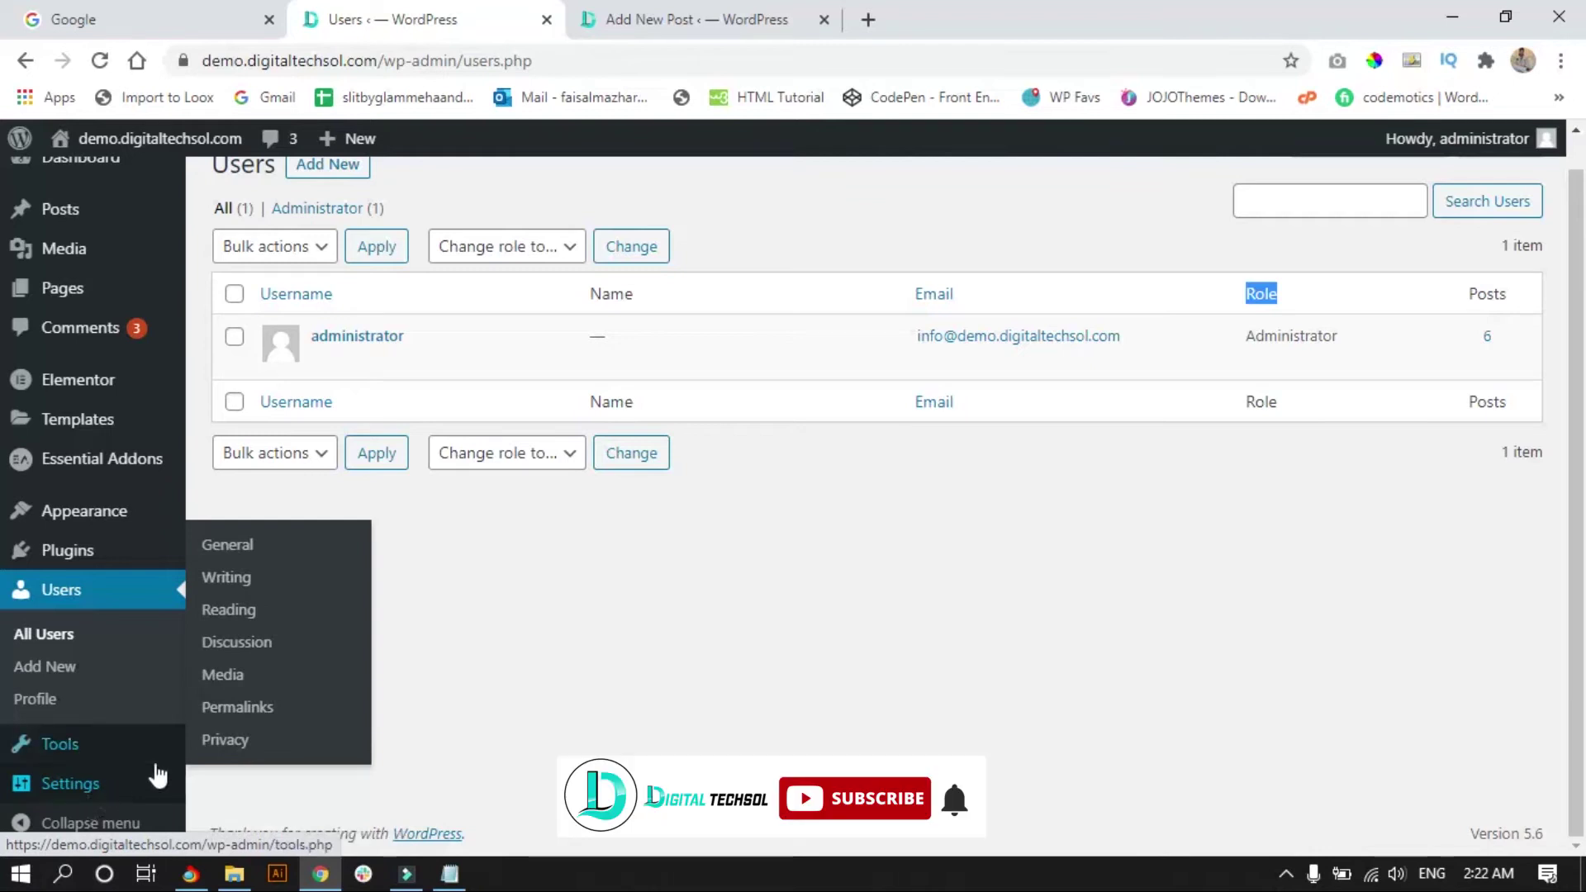
pyautogui.middleClick(260, 554)
pyautogui.middleClick(239, 575)
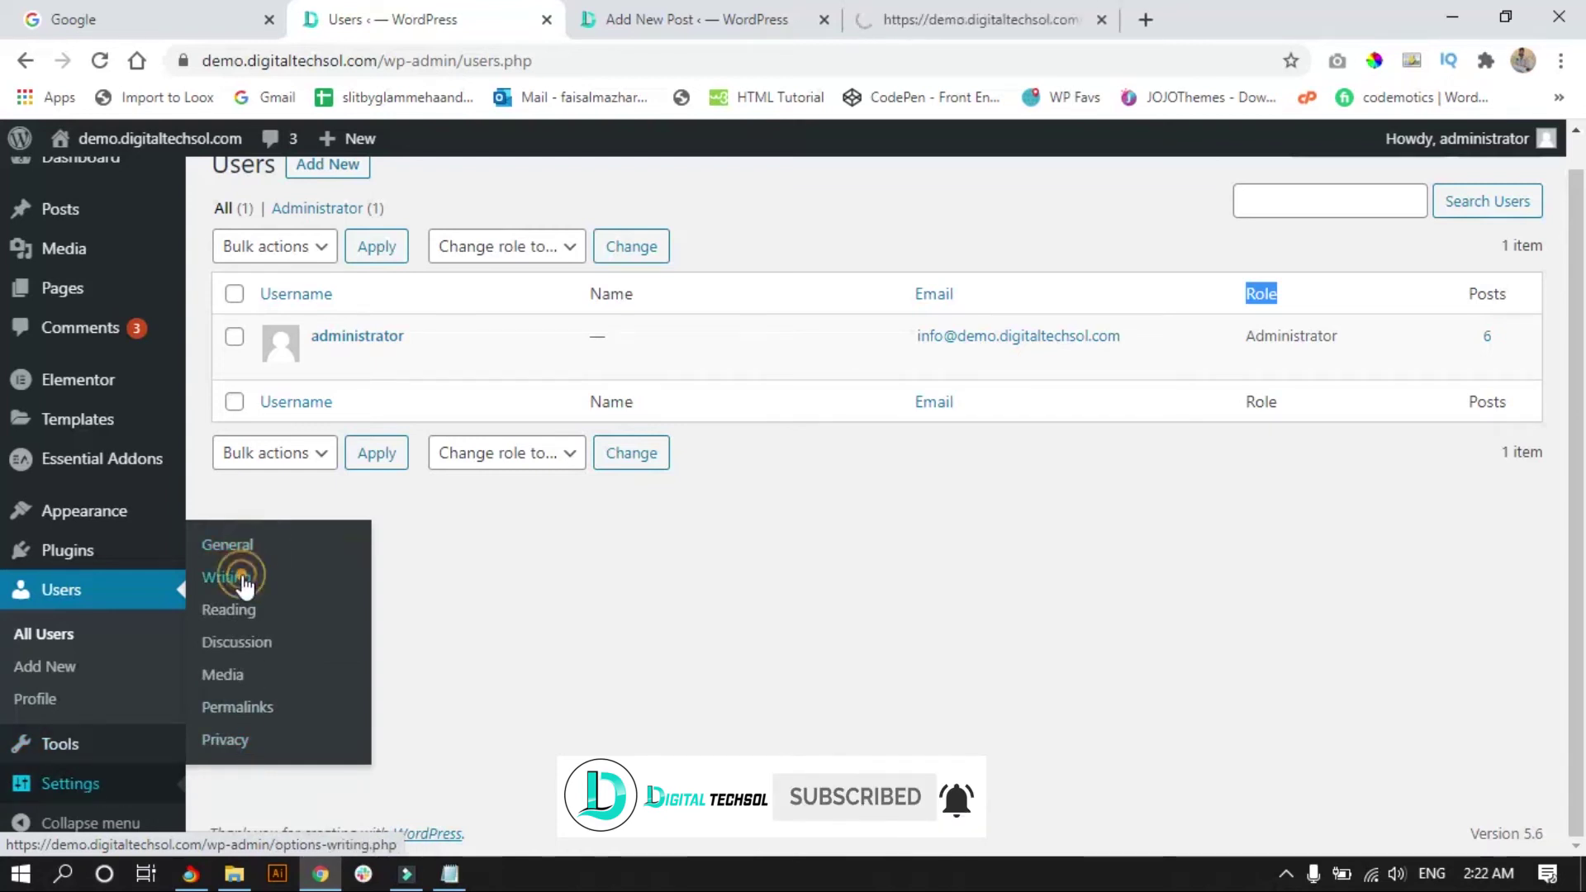
pyautogui.middleClick(236, 620)
pyautogui.middleClick(234, 648)
pyautogui.middleClick(227, 677)
pyautogui.middleClick(238, 707)
# - On the General Settings page, examine the Site Title, Tagline, site addresses, administration email and the Membership option Anyone can register
pyautogui.click(518, 20)
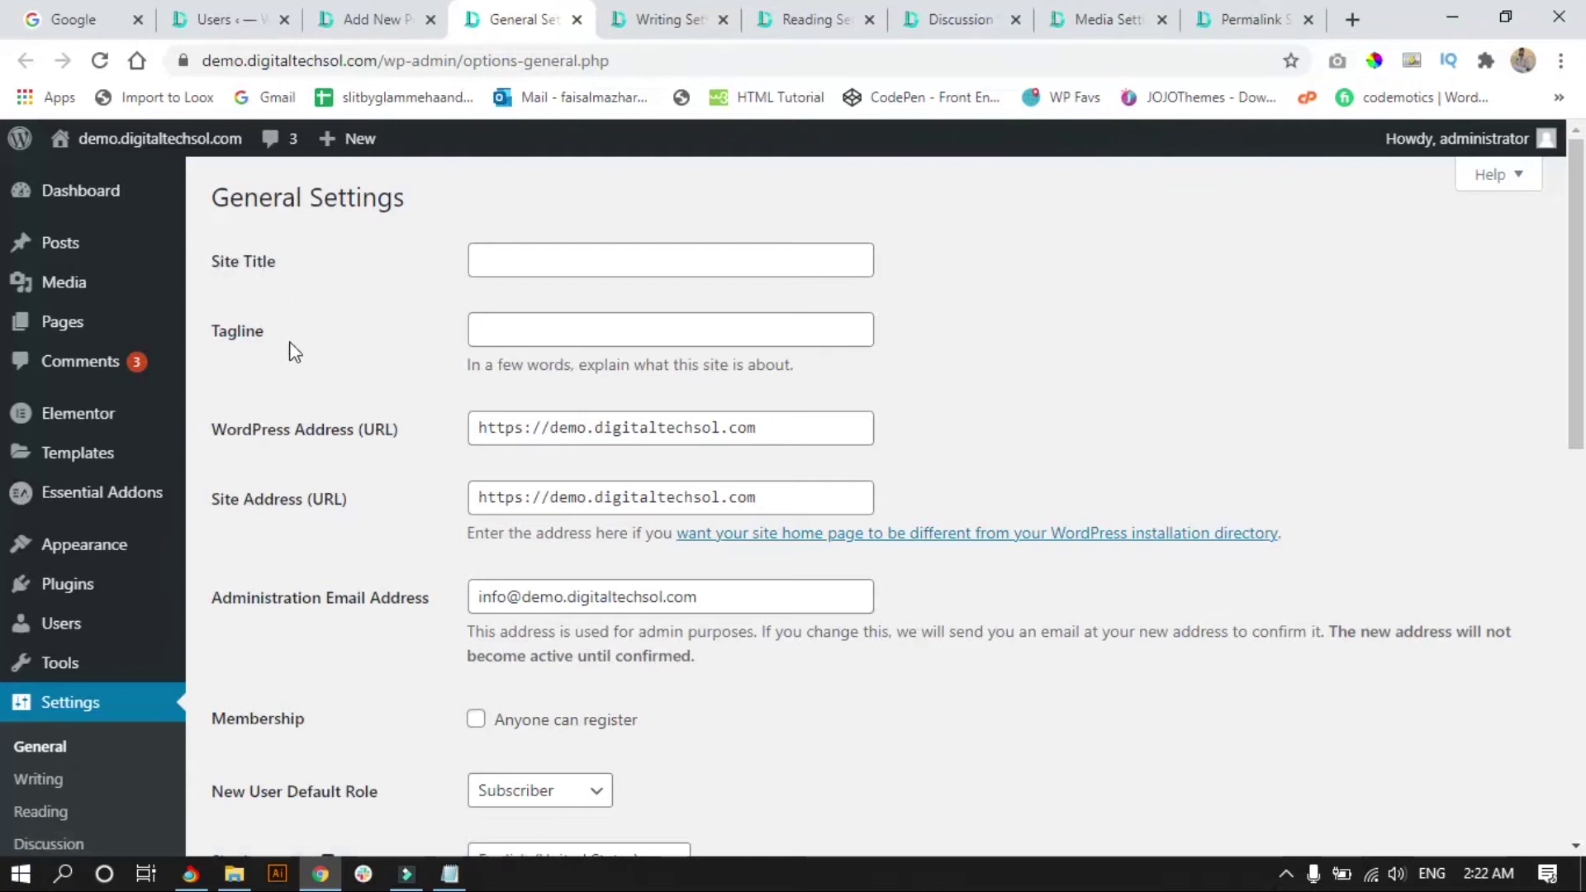
pyautogui.click(551, 266)
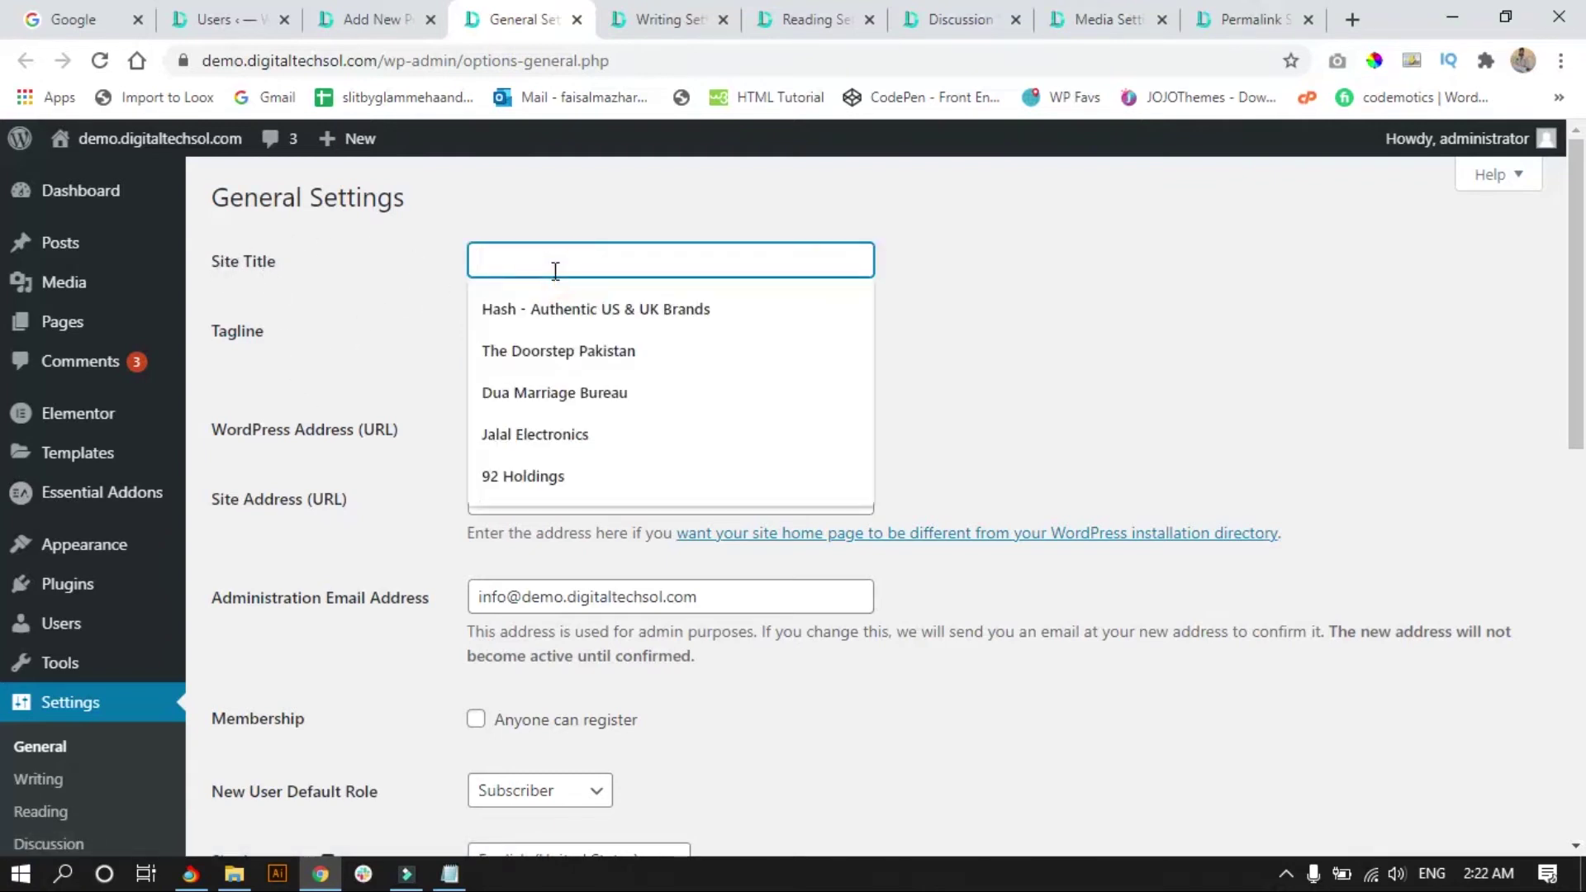
pyautogui.click(1009, 268)
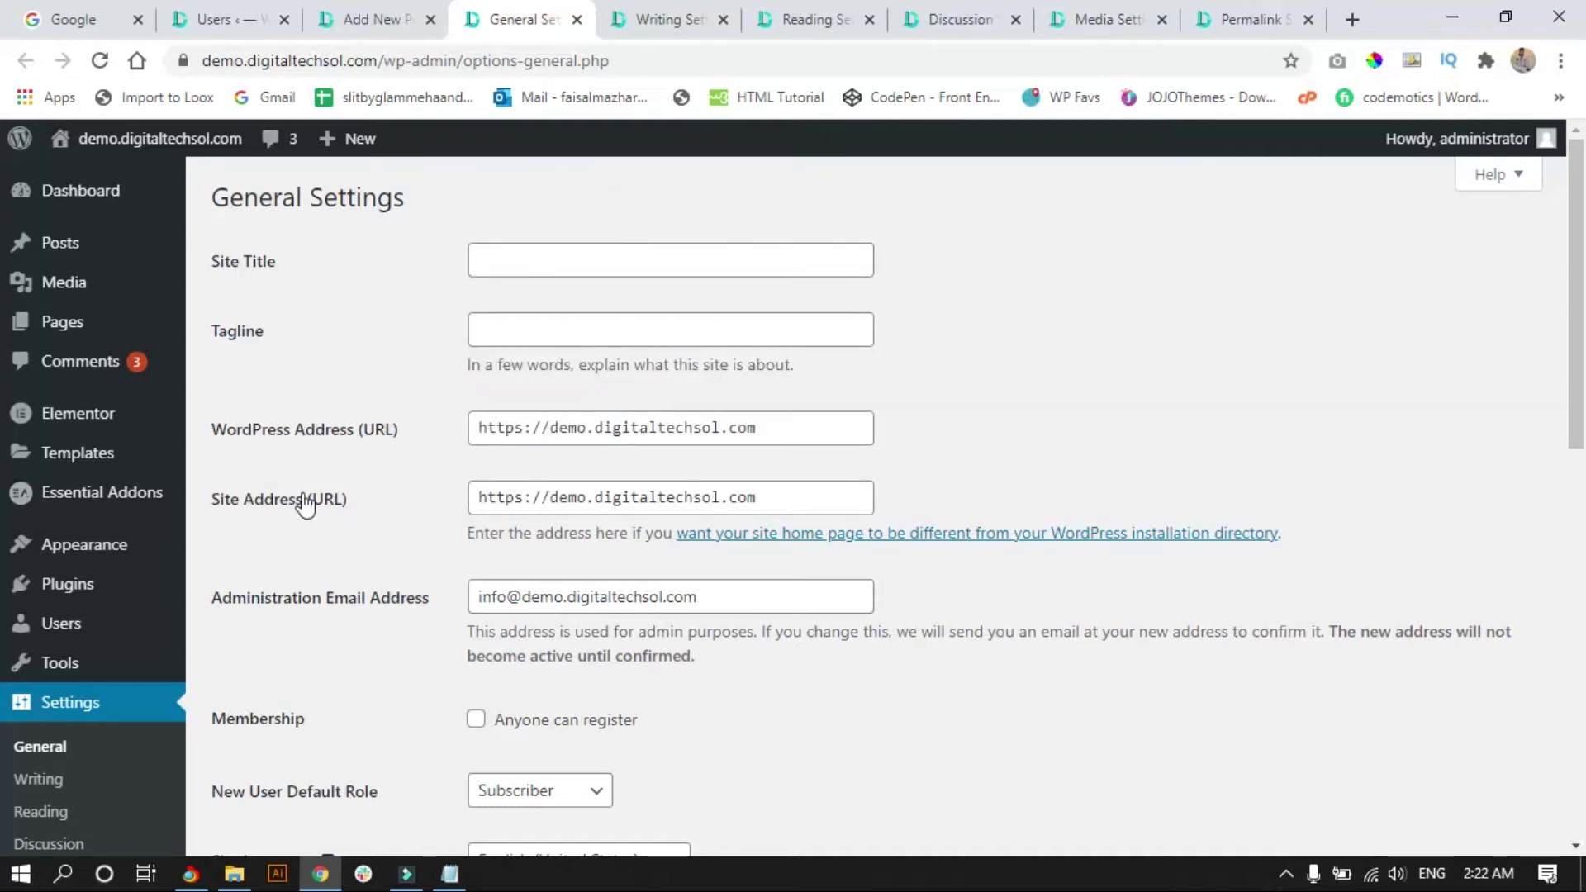
pyautogui.scroll(-2, 318, 504)
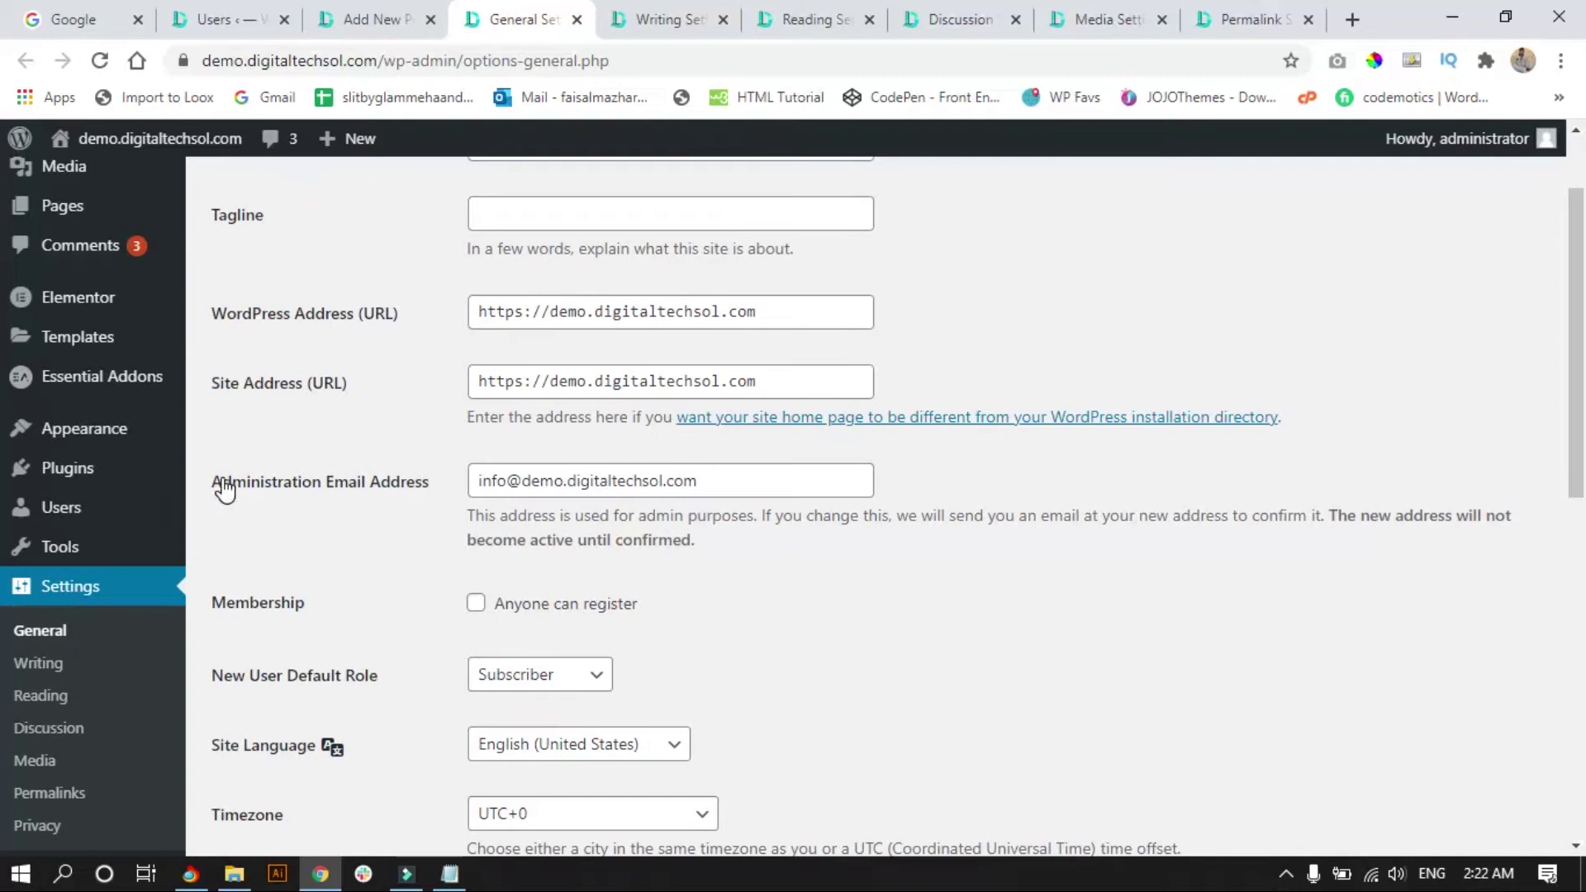
pyautogui.scroll(-3, 278, 496)
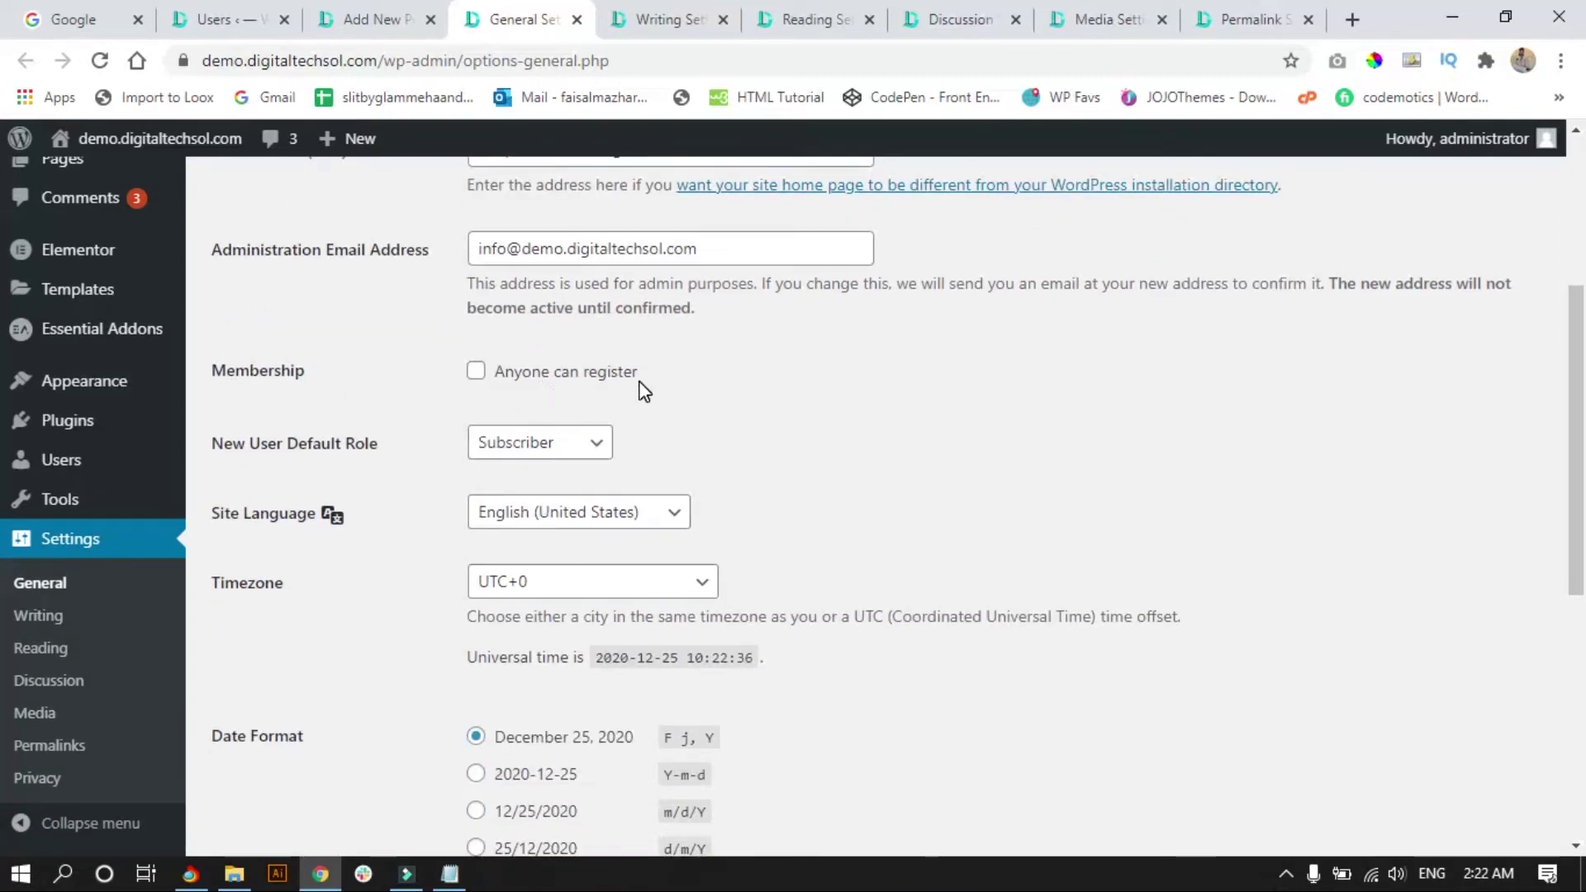
pyautogui.tripleClick(499, 388)
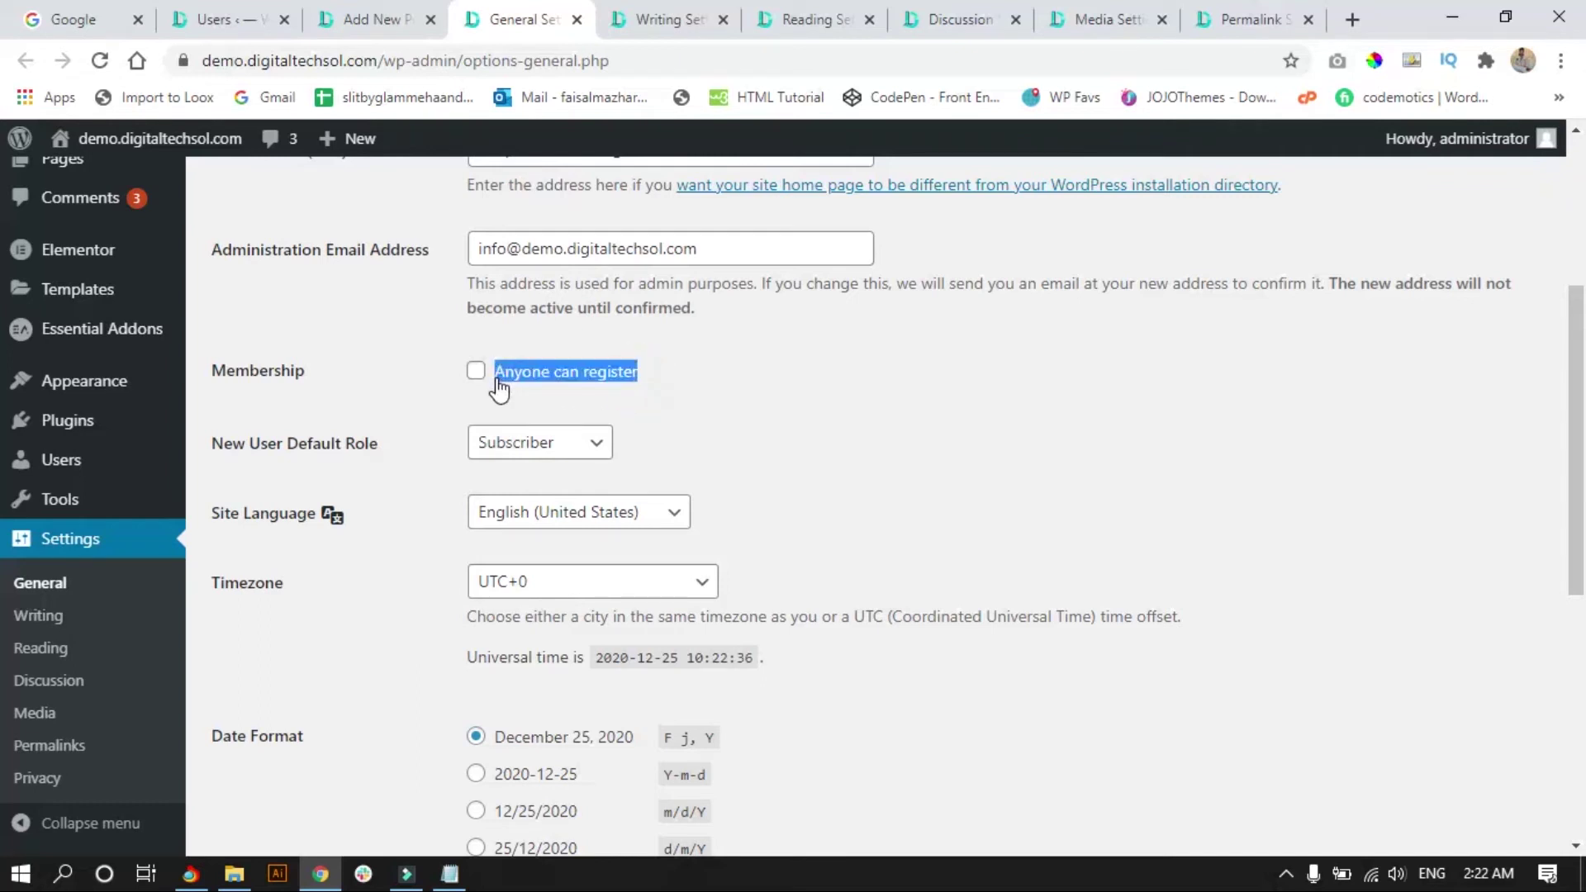
pyautogui.click(652, 389)
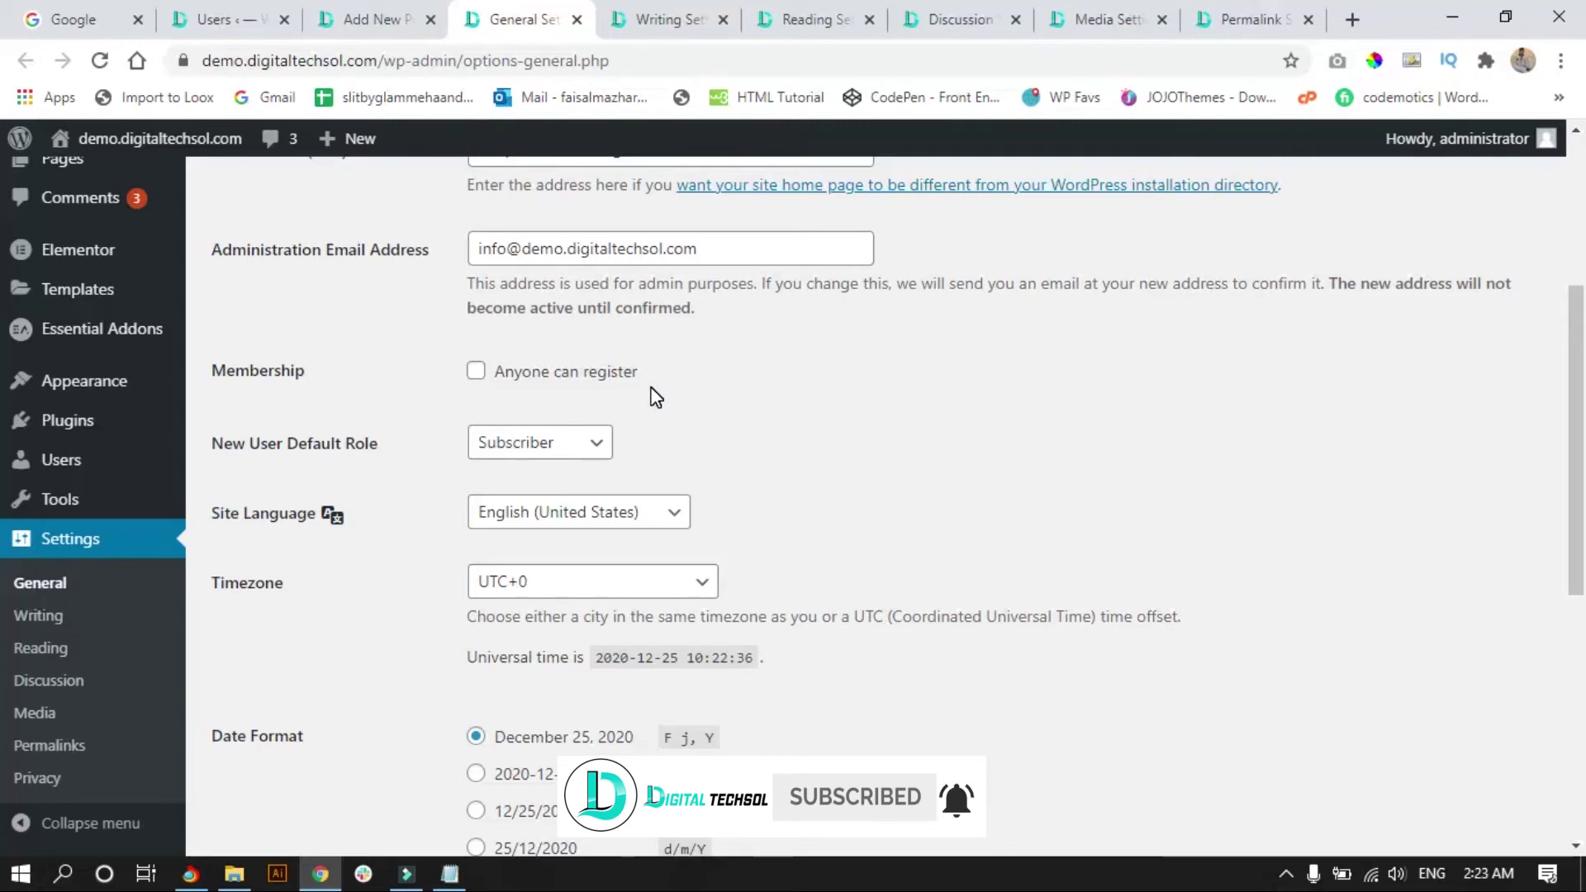
pyautogui.click(476, 370)
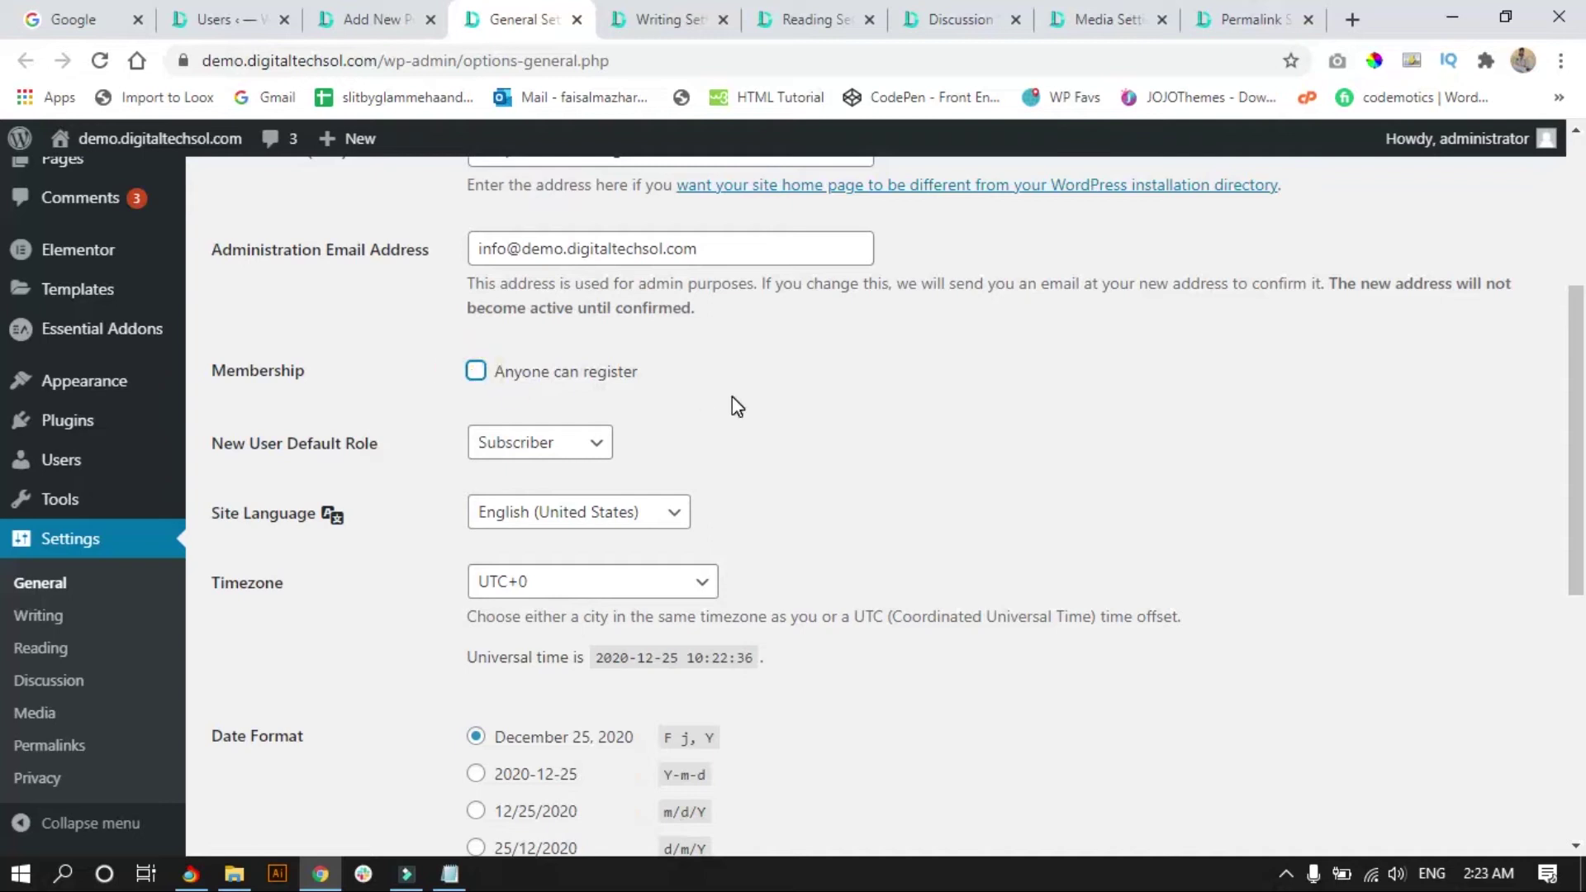
pyautogui.scroll(-1, 731, 398)
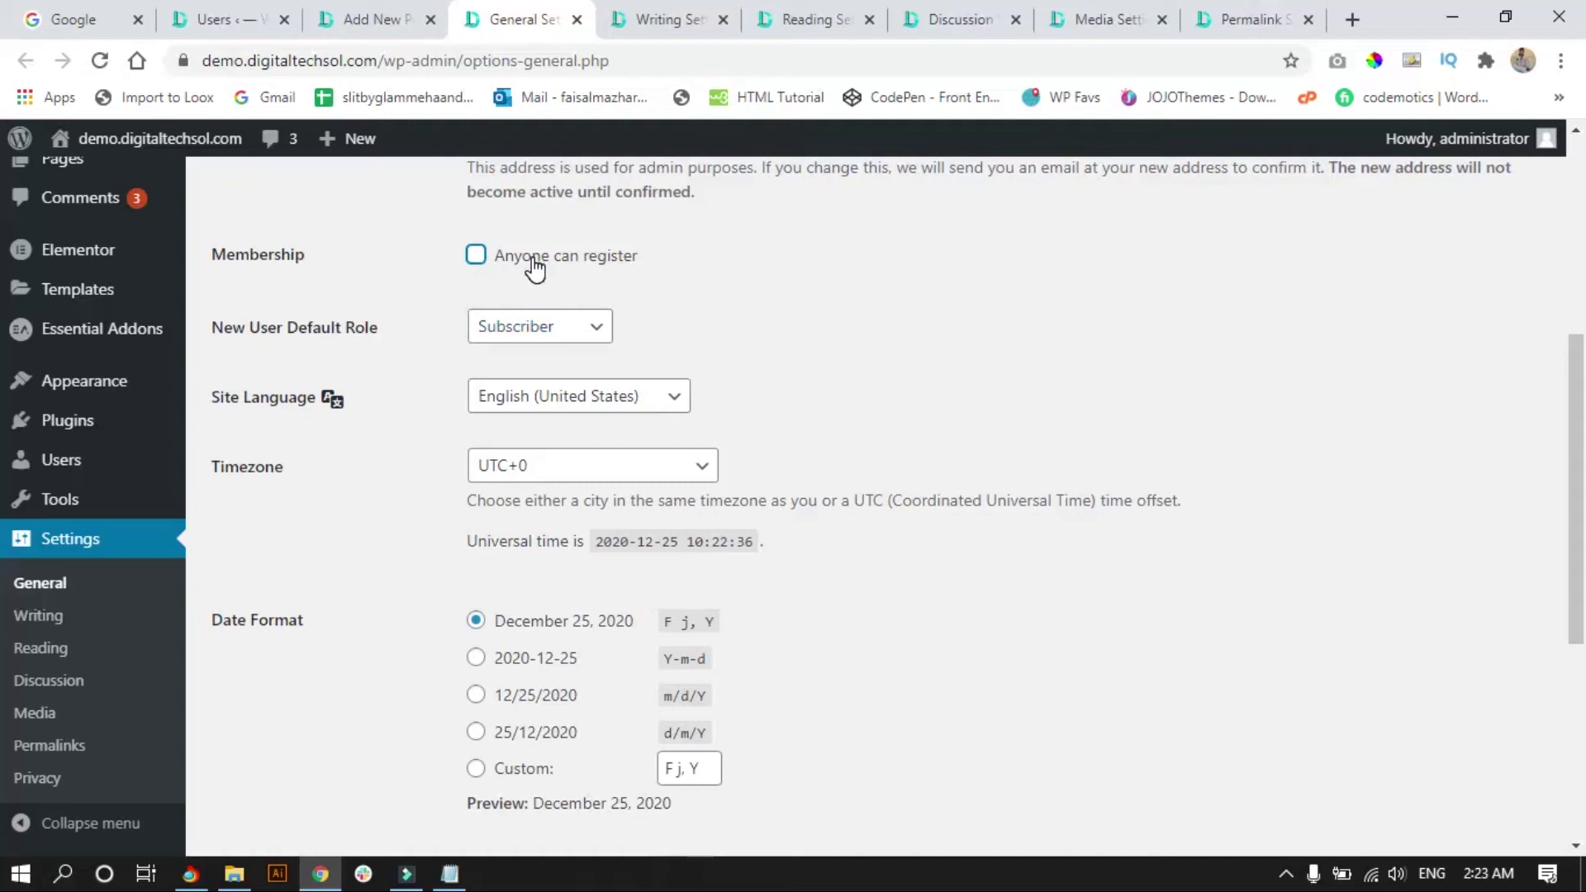
# - Review the choices for New User Default Role and Site Language without changing either one
pyautogui.click(581, 328)
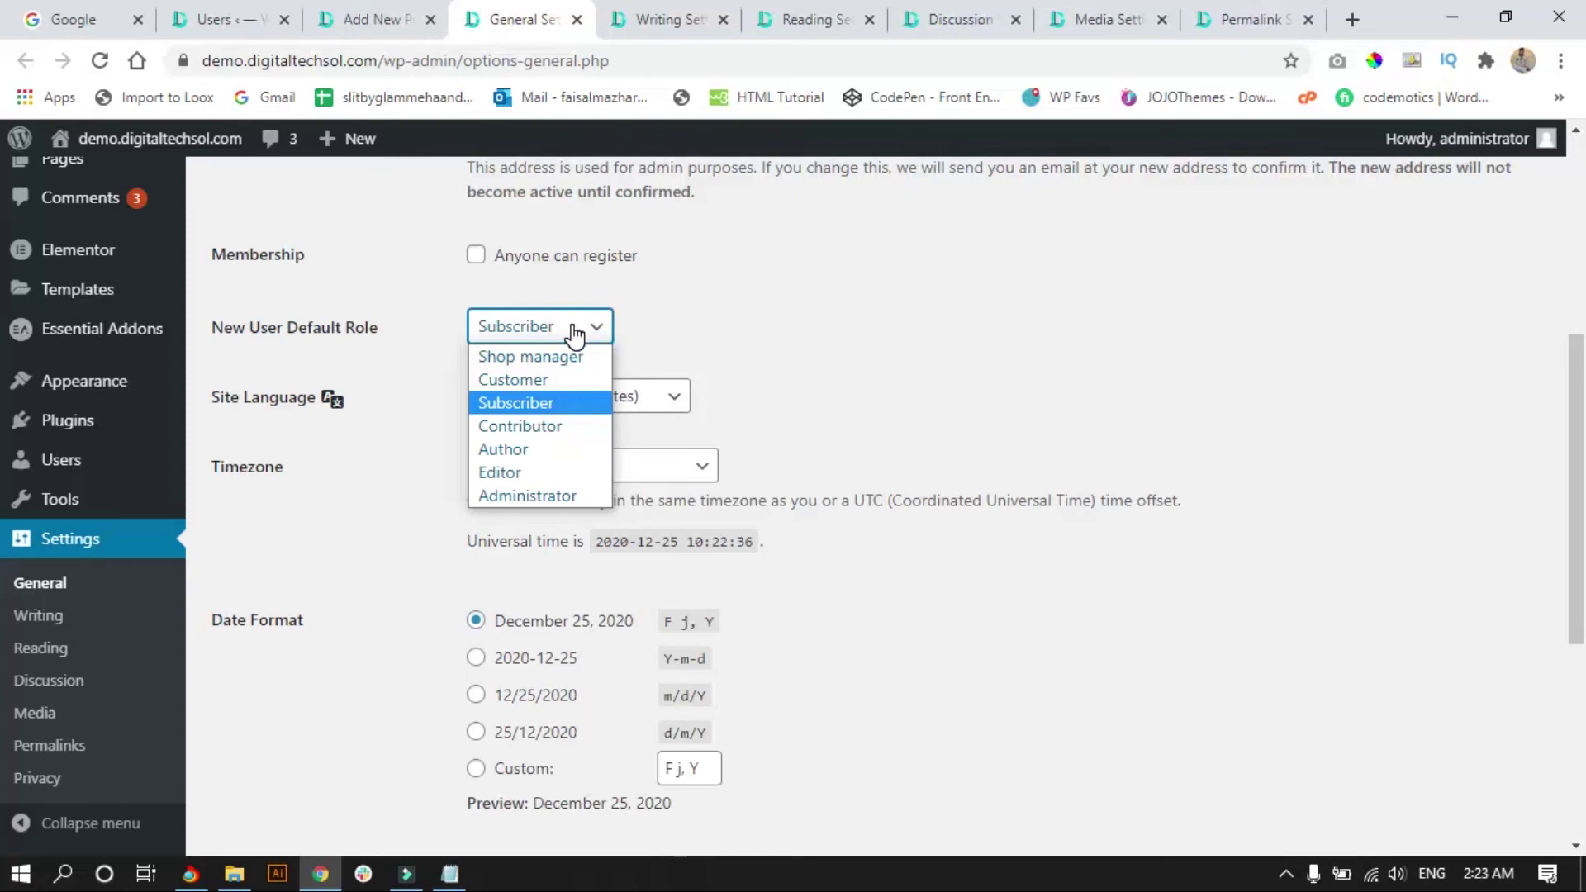
pyautogui.click(576, 335)
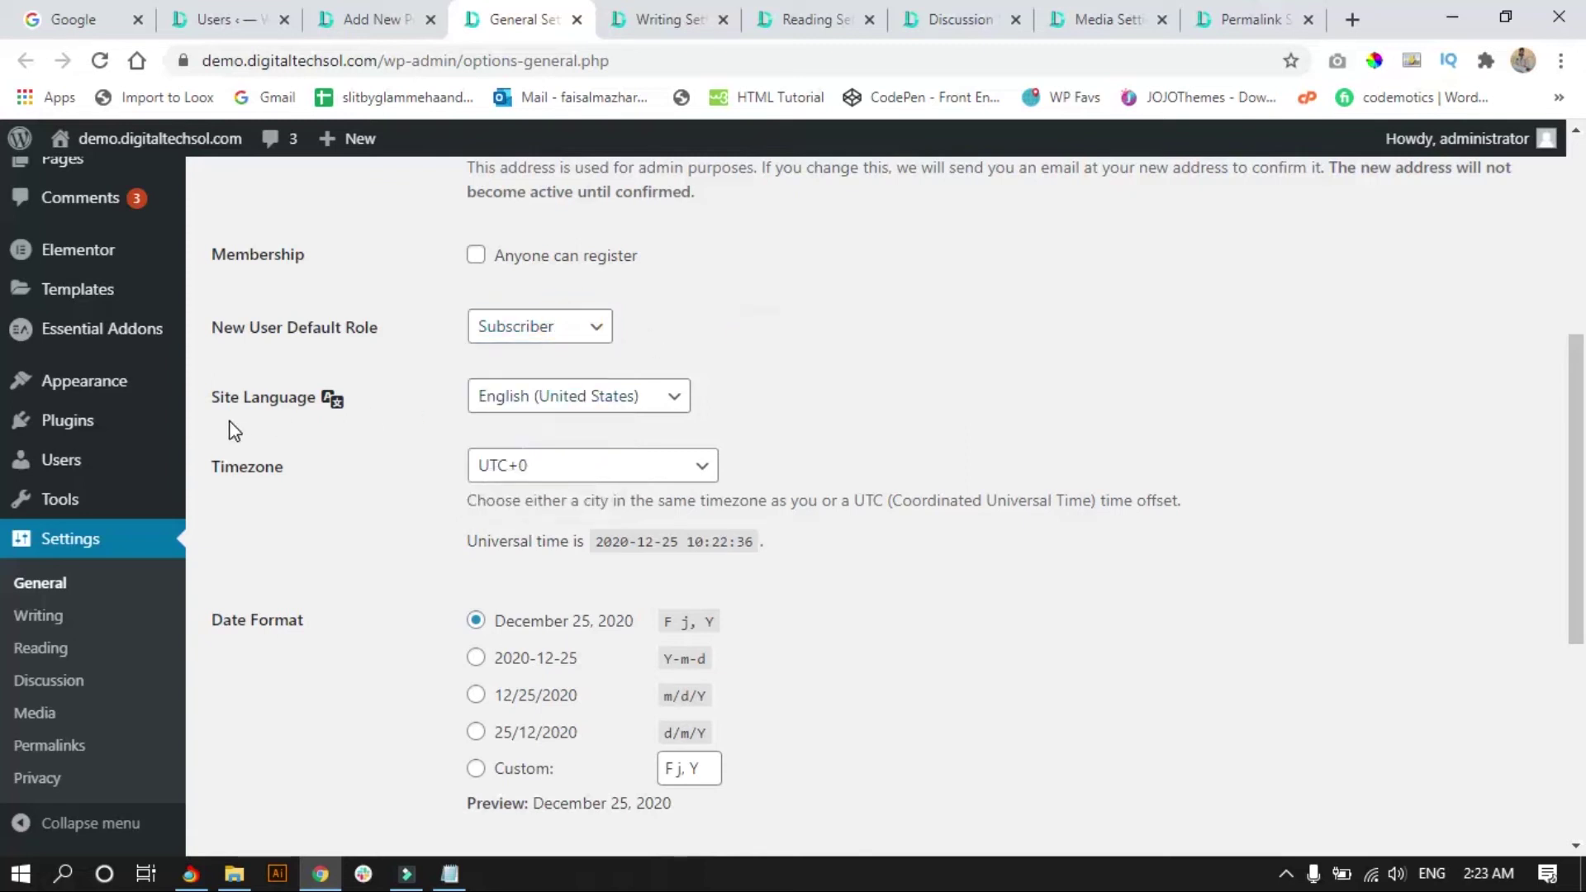
pyautogui.click(663, 412)
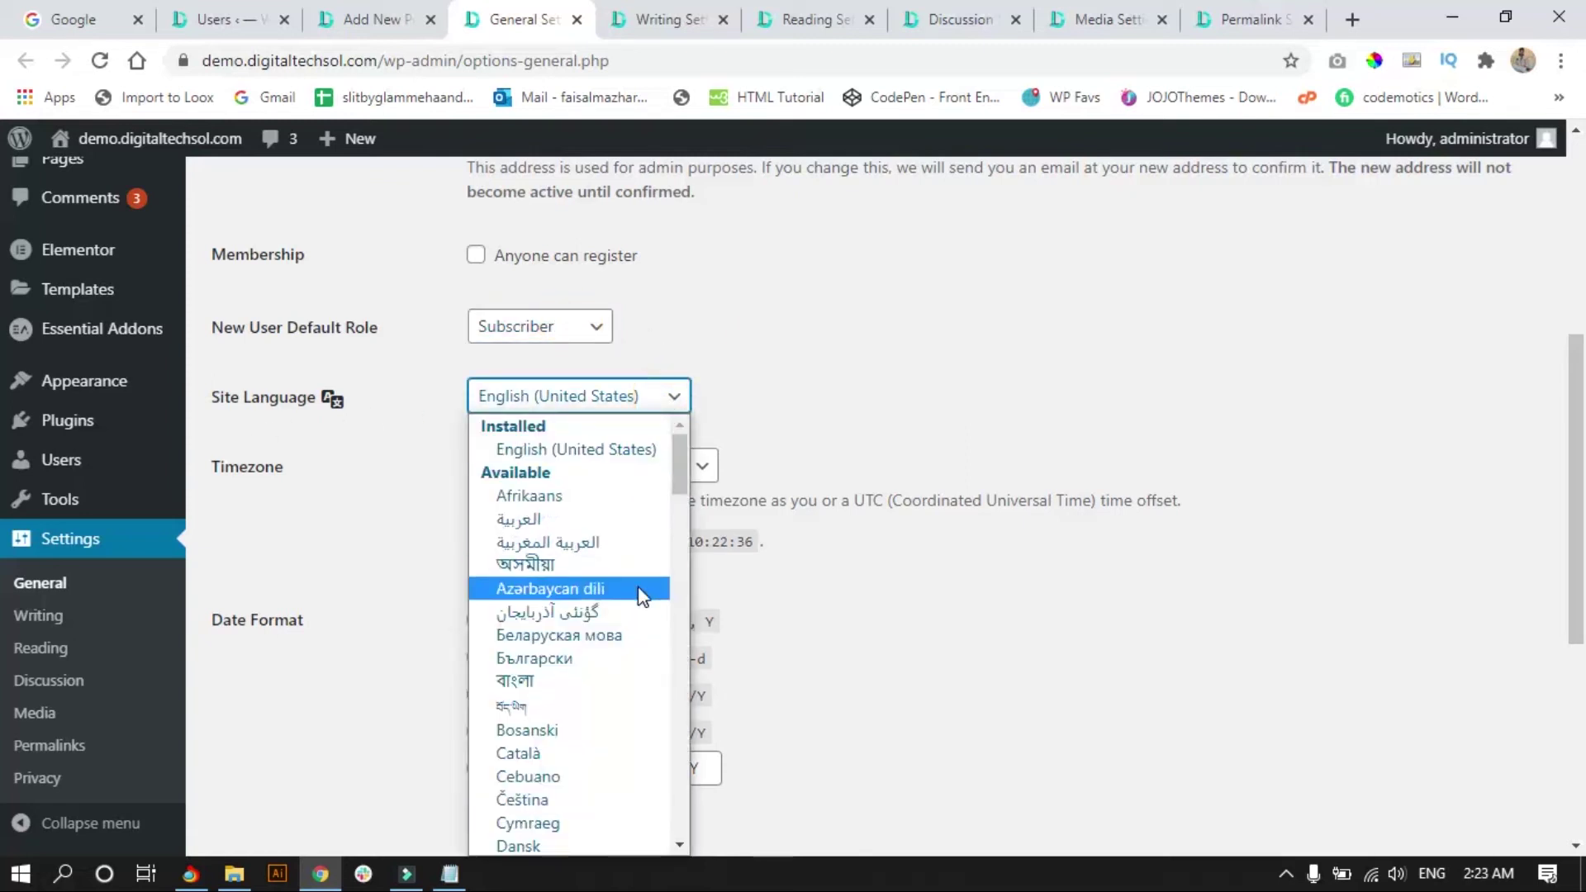
pyautogui.scroll(-5, 646, 594)
pyautogui.click(819, 409)
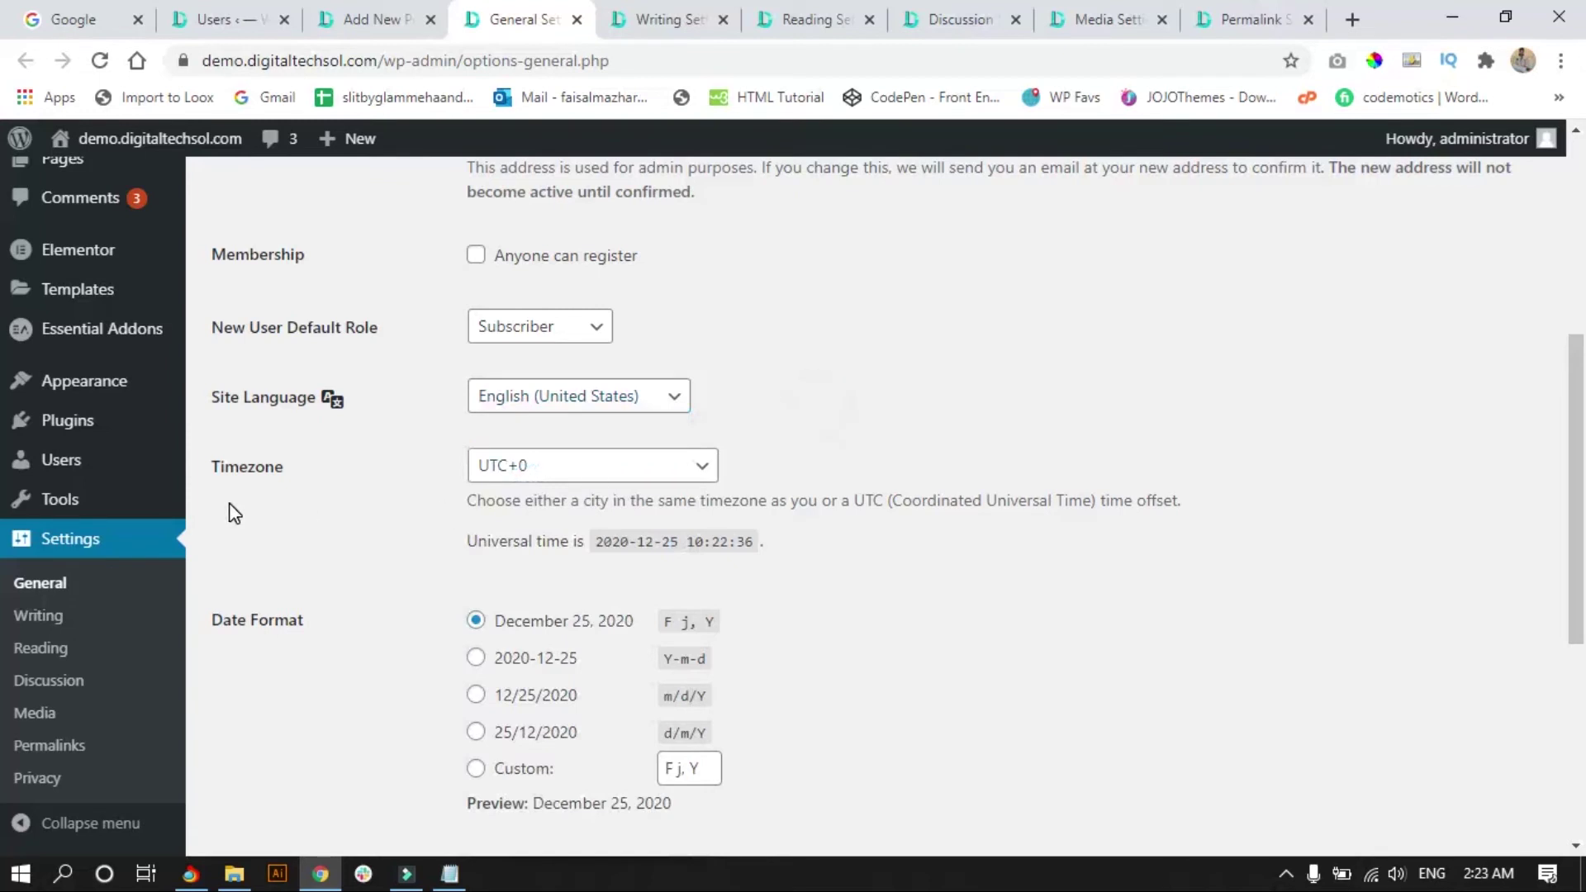
# - Look over the Timezone, Date Format, Time Format and Week Starts On options at the end of General Settings
pyautogui.scroll(-1, 440, 446)
pyautogui.click(704, 349)
pyautogui.click(704, 350)
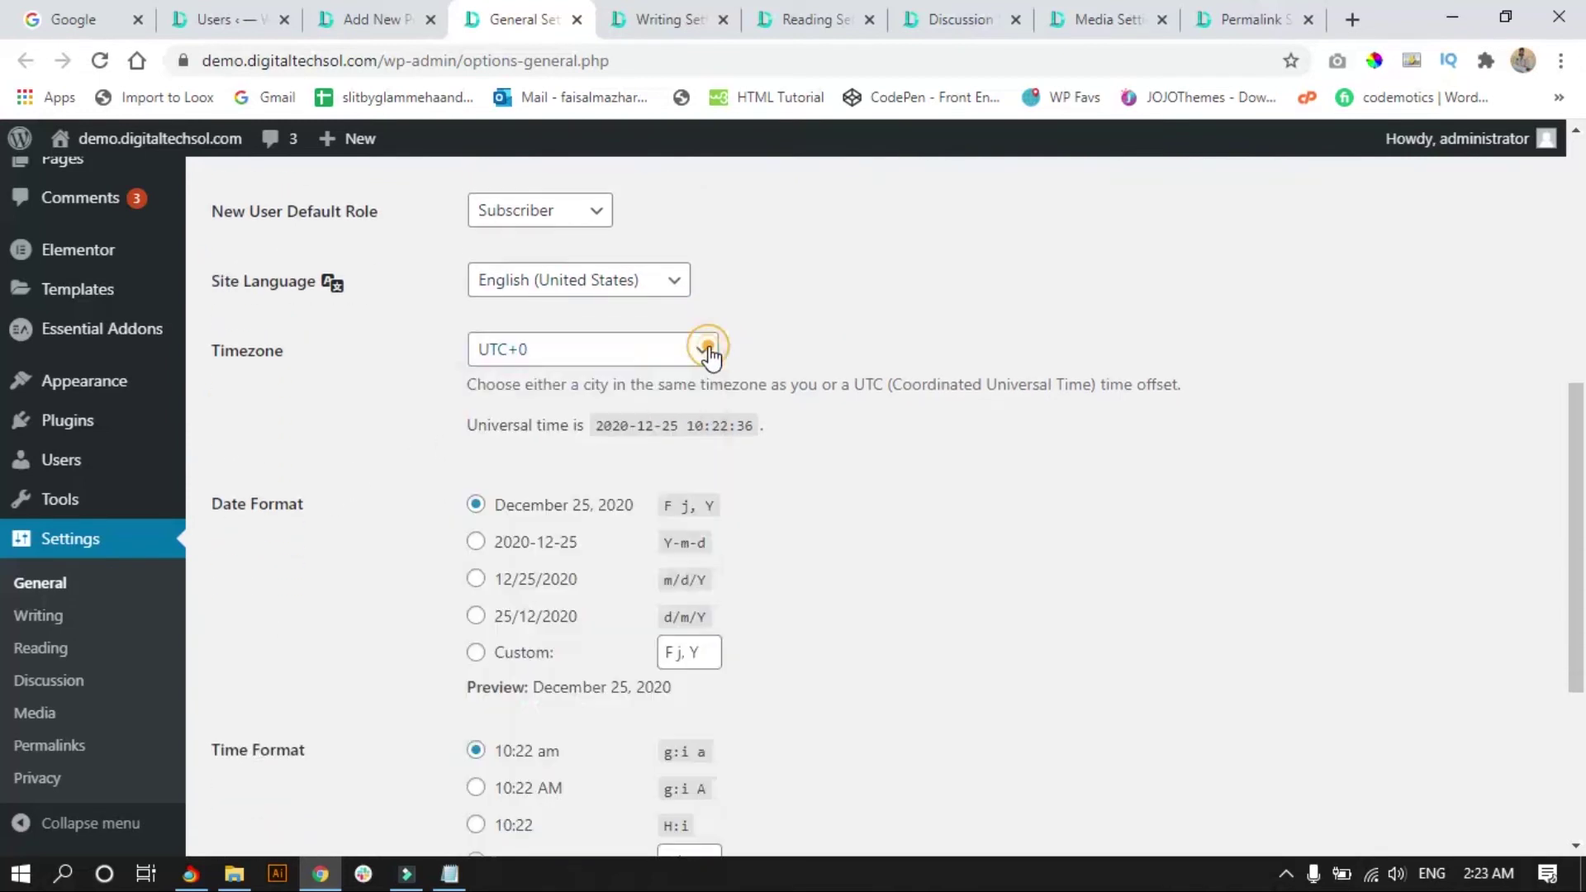
pyautogui.scroll(-1, 372, 437)
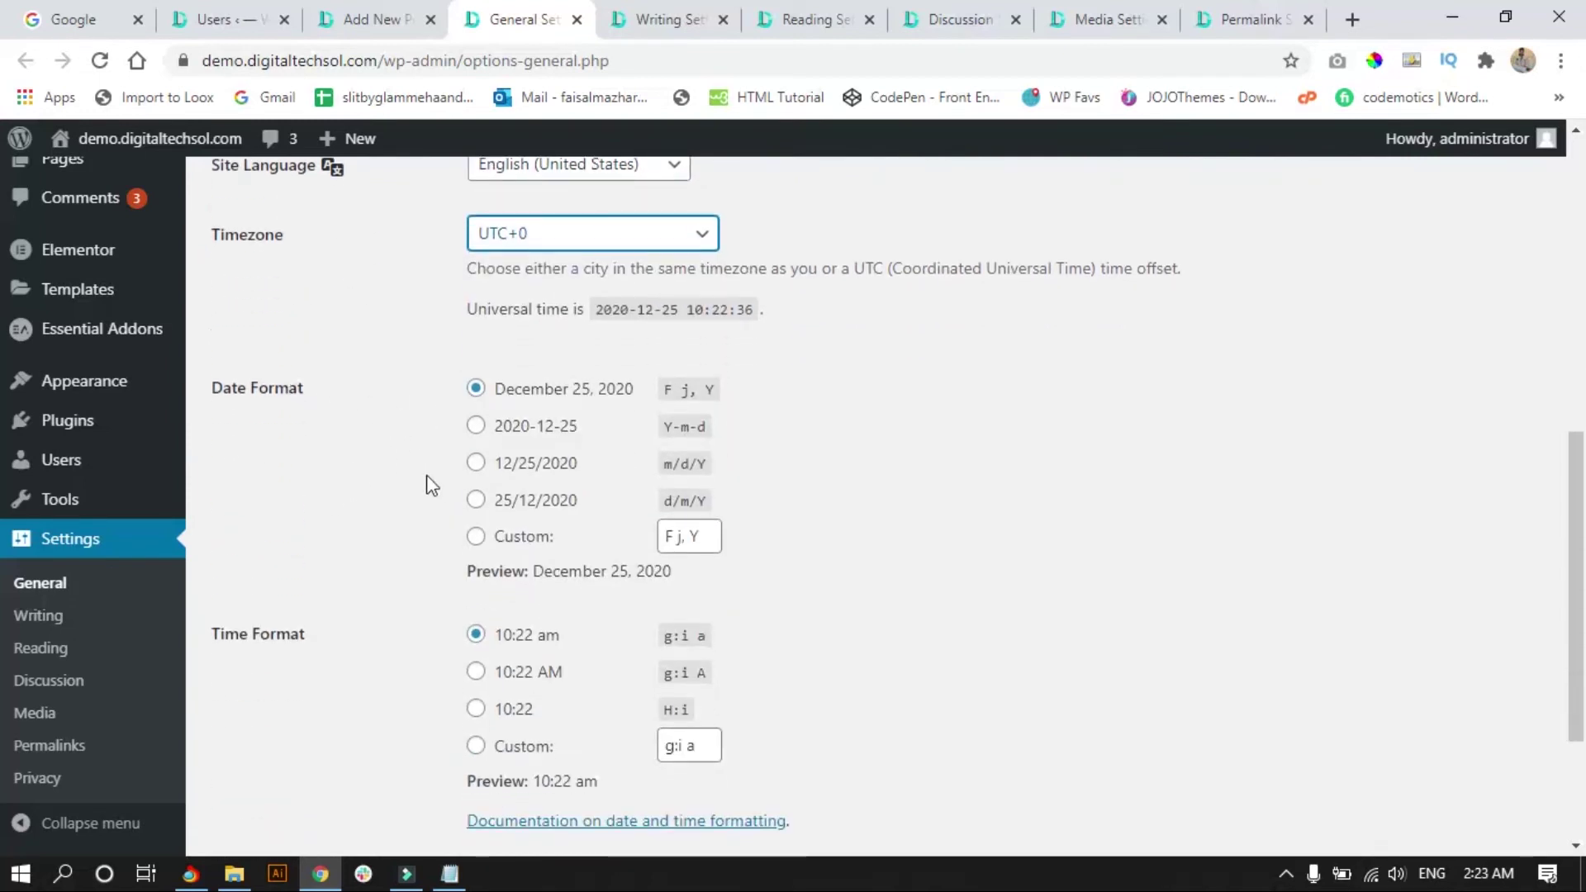
pyautogui.scroll(-1, 425, 496)
pyautogui.scroll(-2, 426, 512)
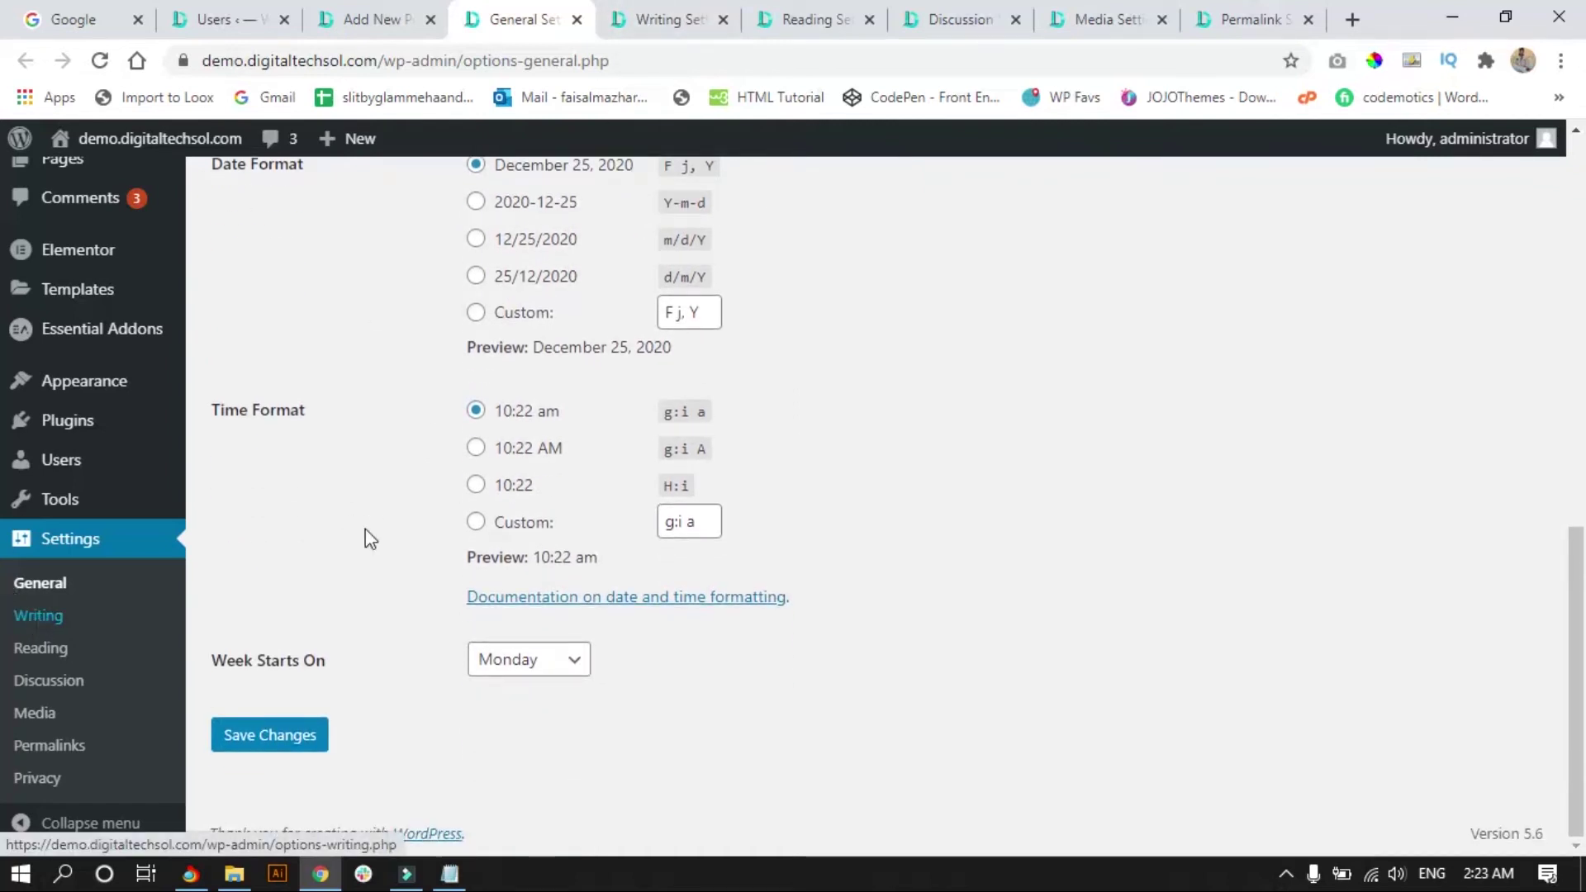
# - Go to the Writing Settings page and review the Default Post Category choices, keeping Uncategorized
pyautogui.click(665, 17)
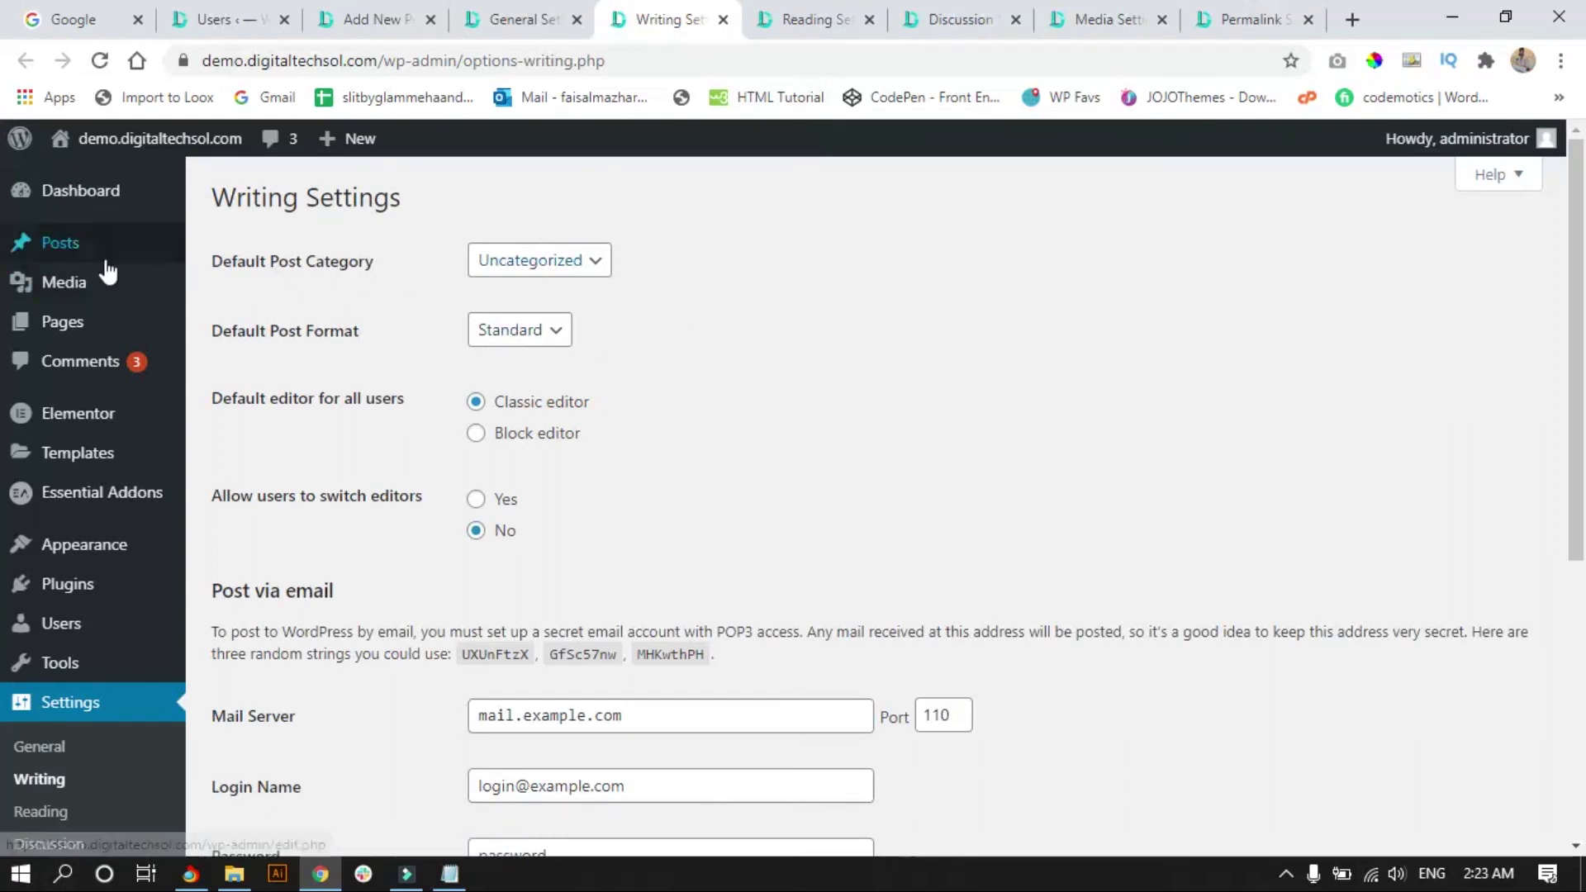
pyautogui.moveTo(104, 254)
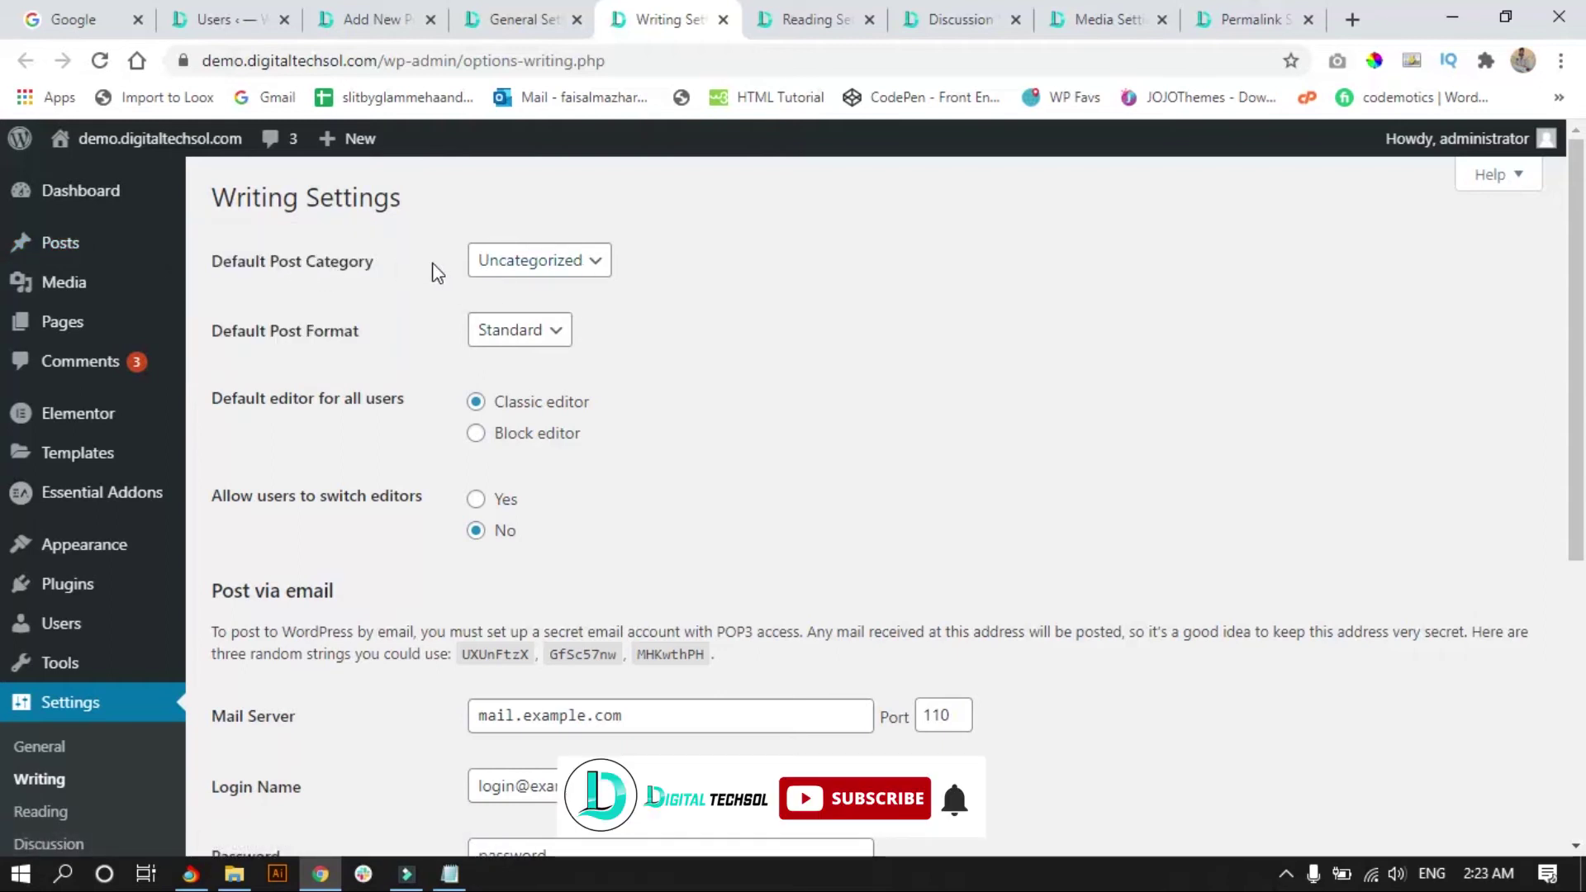
pyautogui.click(580, 269)
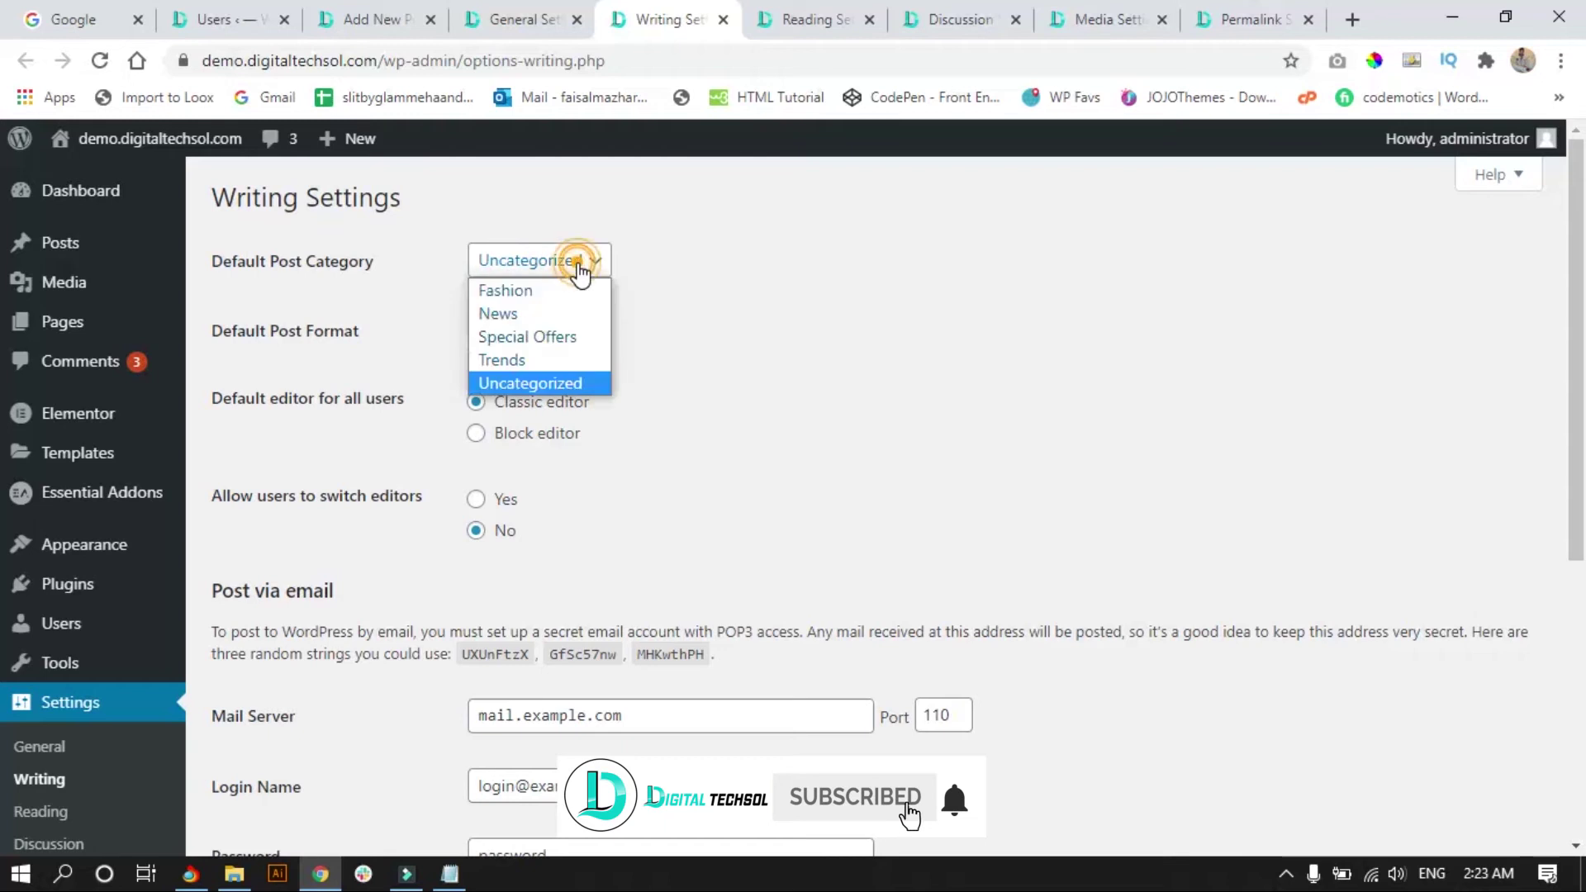
pyautogui.click(557, 385)
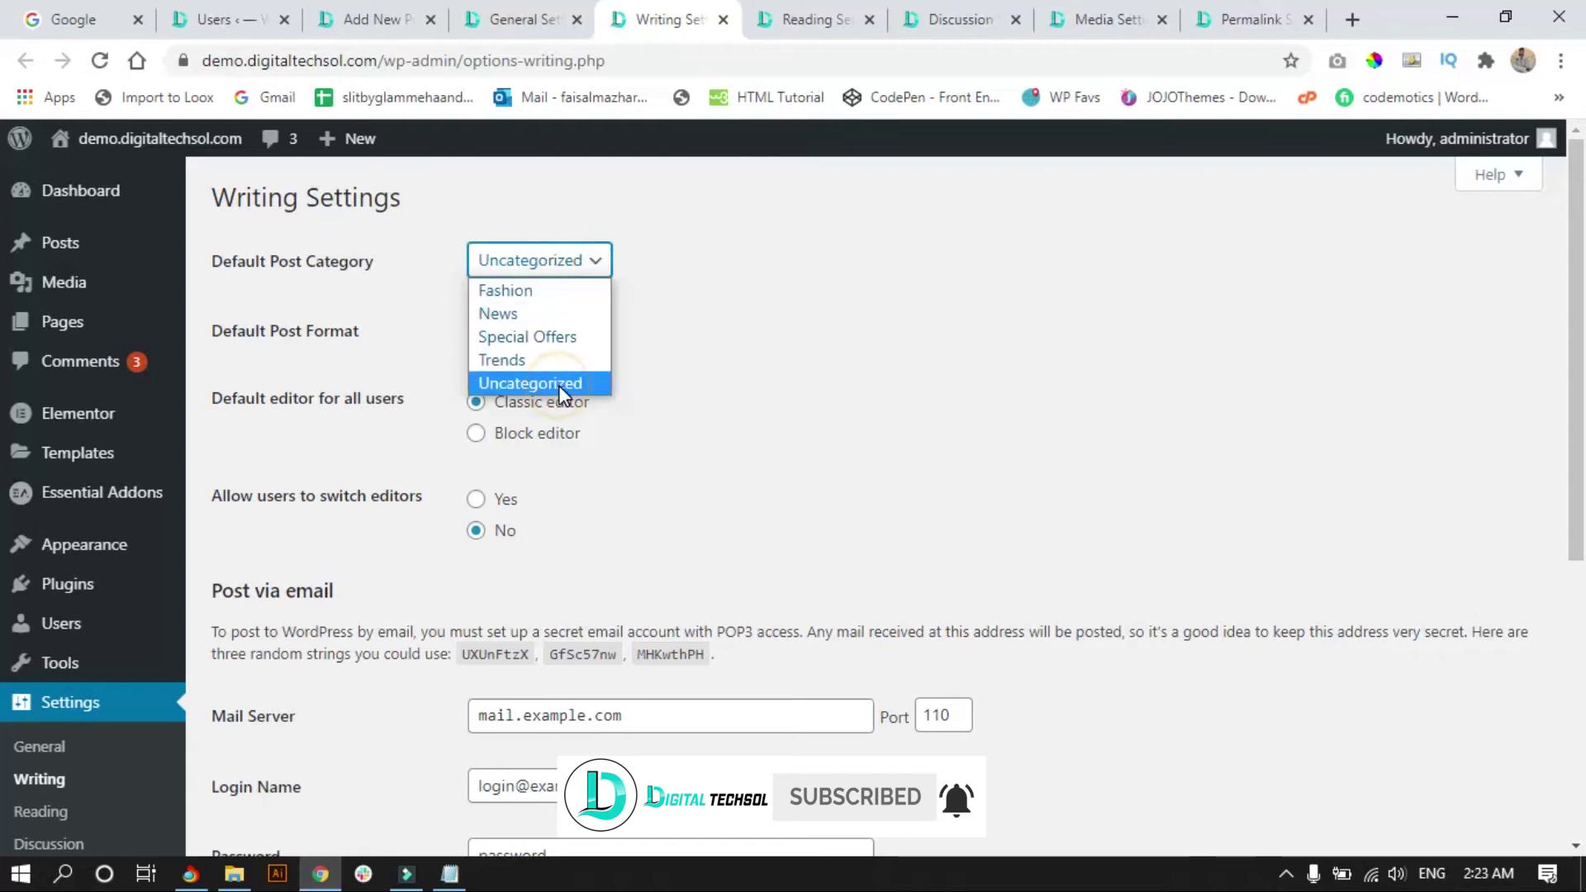
pyautogui.click(734, 288)
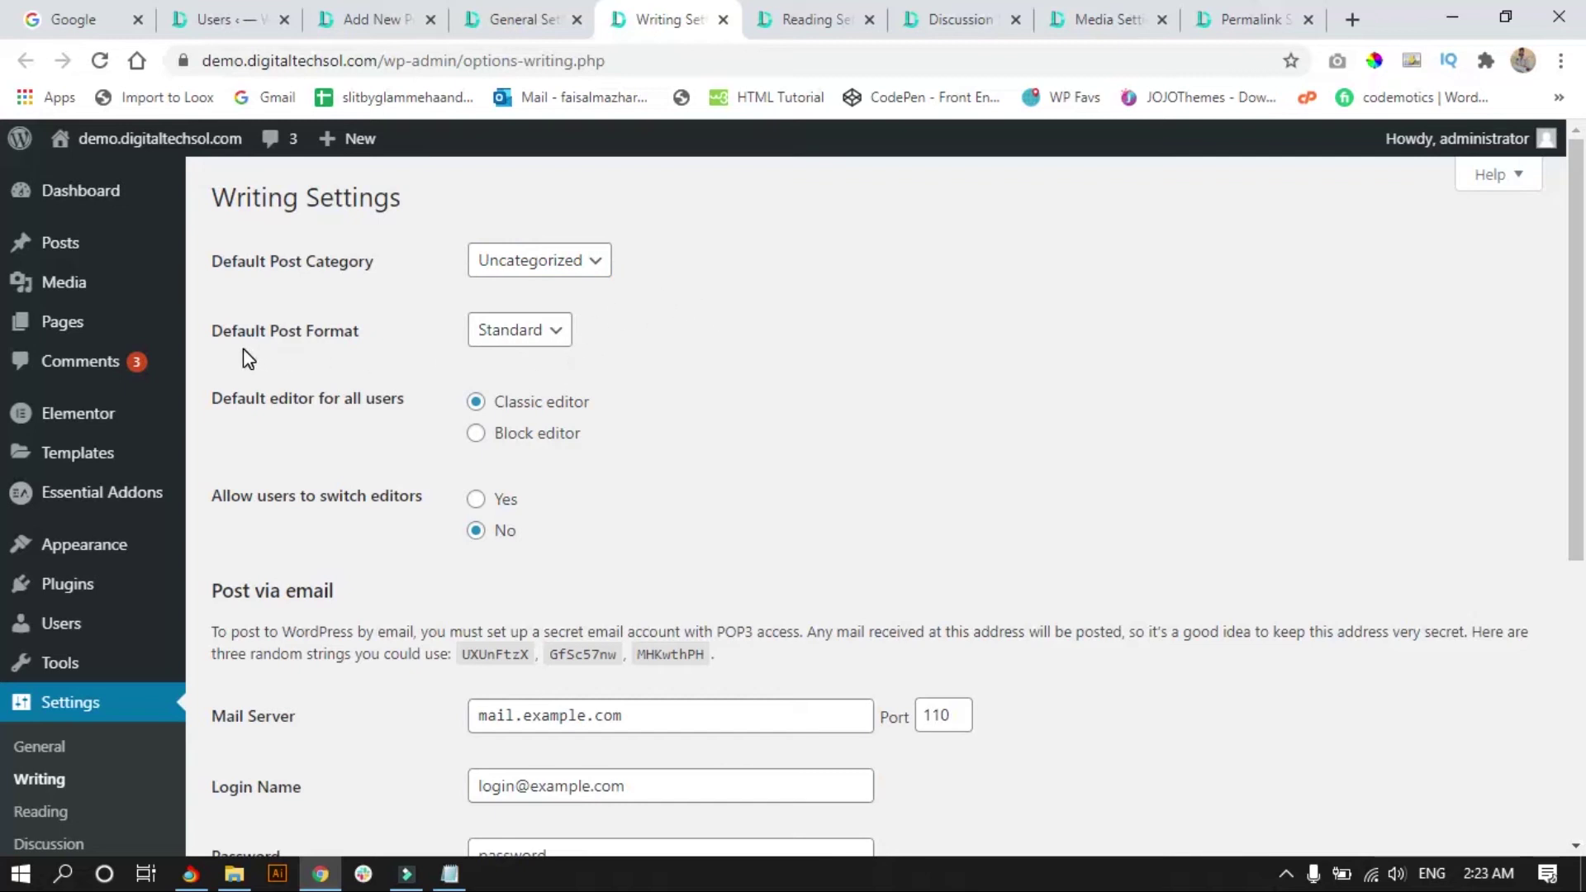
# - Review the Default Post Format choices in Writing Settings without changing the selection
pyautogui.moveTo(365, 334); pyautogui.dragTo(213, 259)
pyautogui.click(346, 332)
pyautogui.click(559, 331)
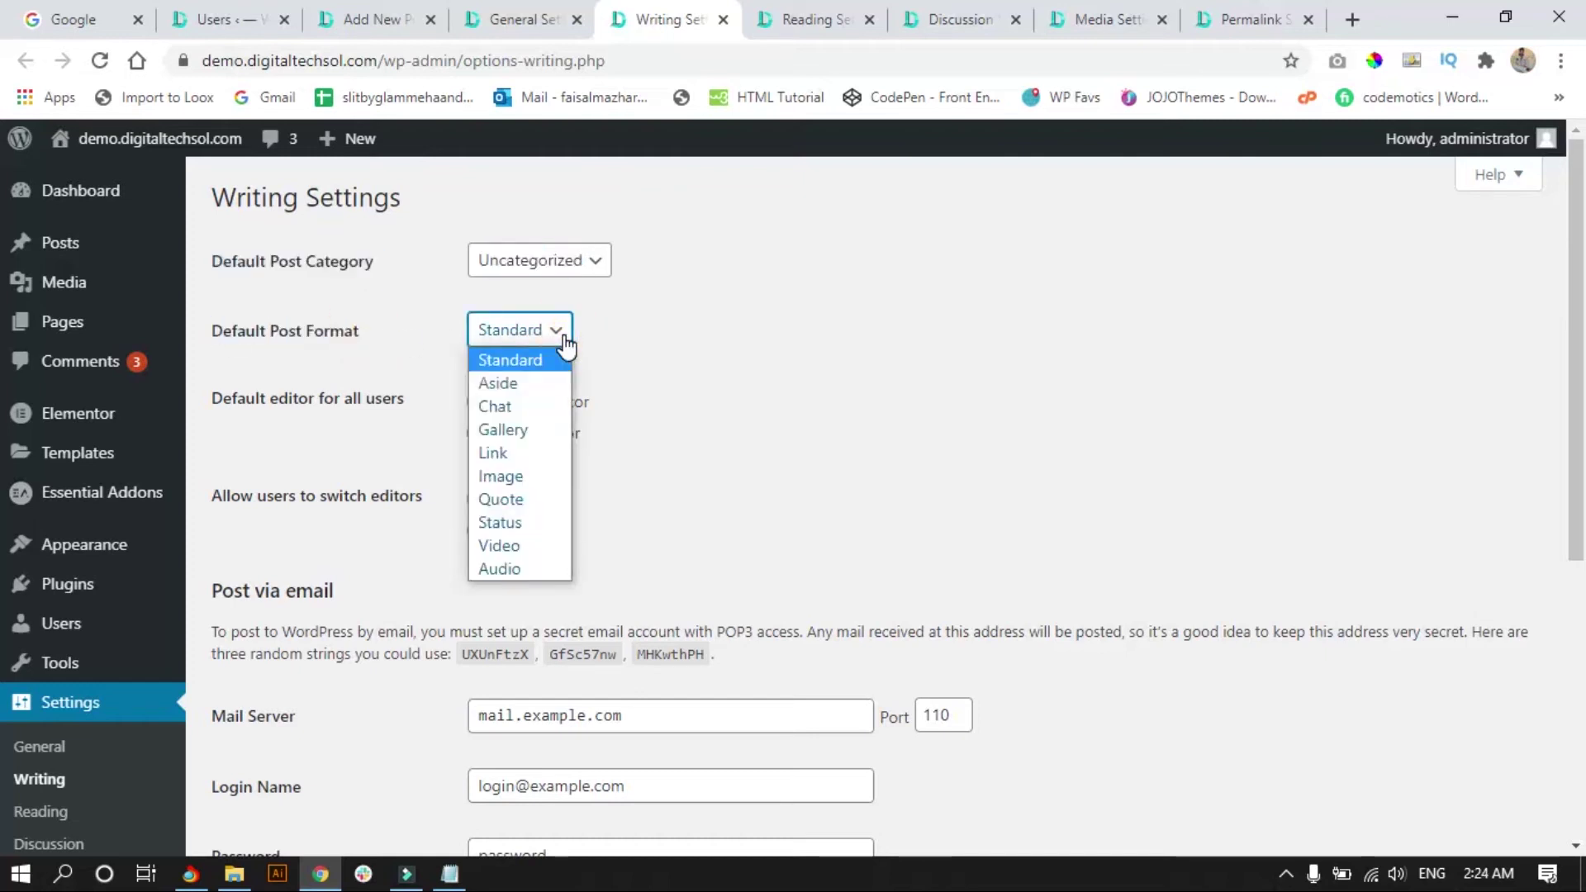
pyautogui.click(671, 351)
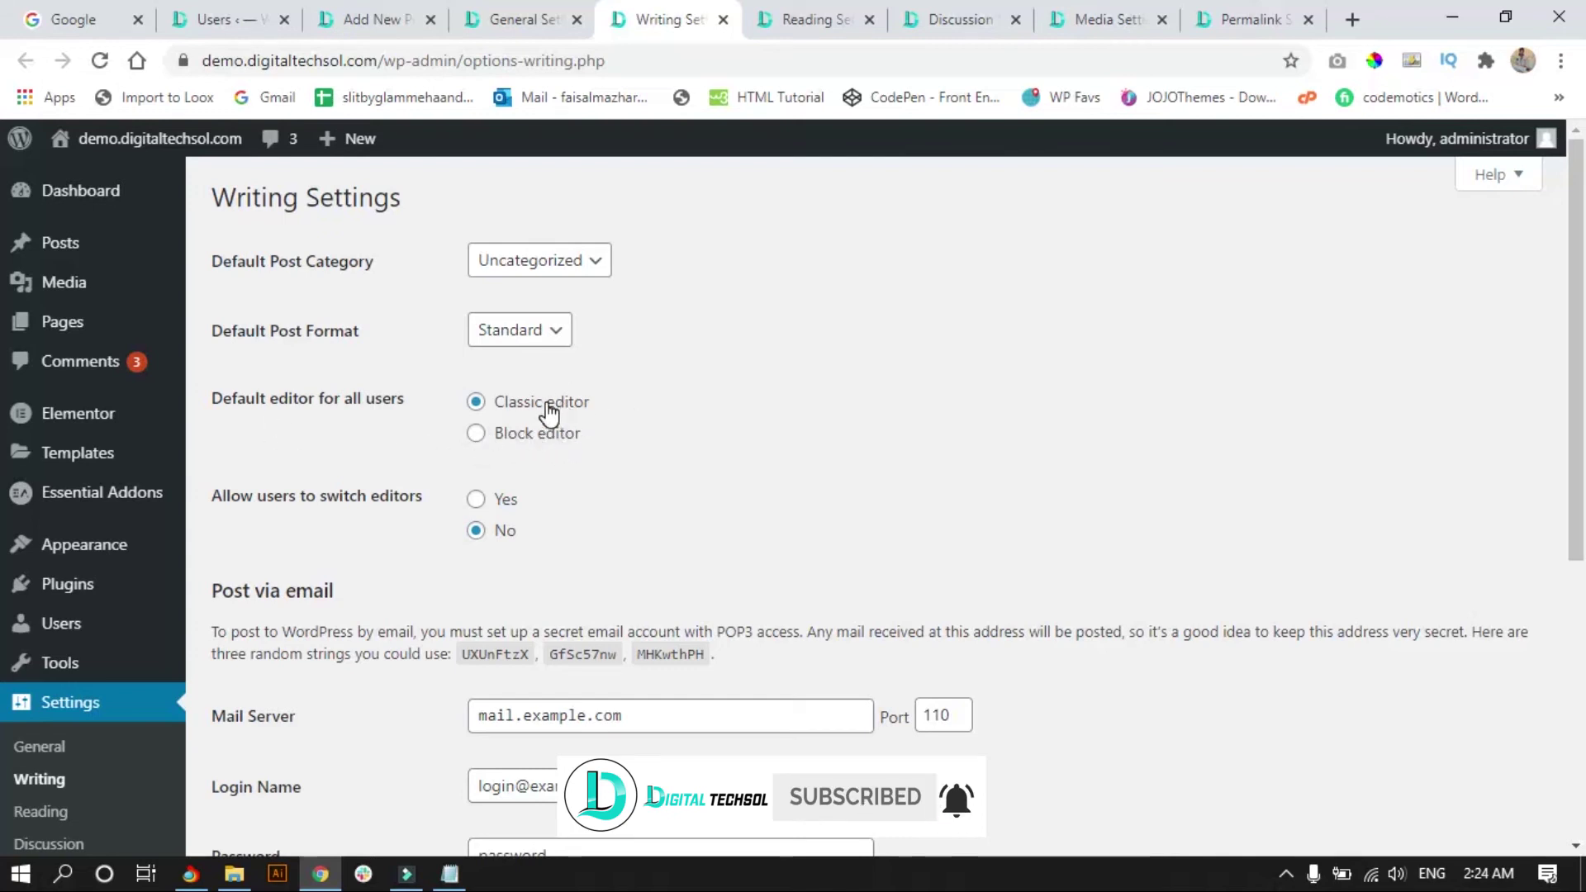
# - Switch the default editor to Block editor and back to Classic editor, and look through the remaining Writing Settings
pyautogui.click(477, 434)
pyautogui.click(476, 404)
pyautogui.scroll(-1, 290, 418)
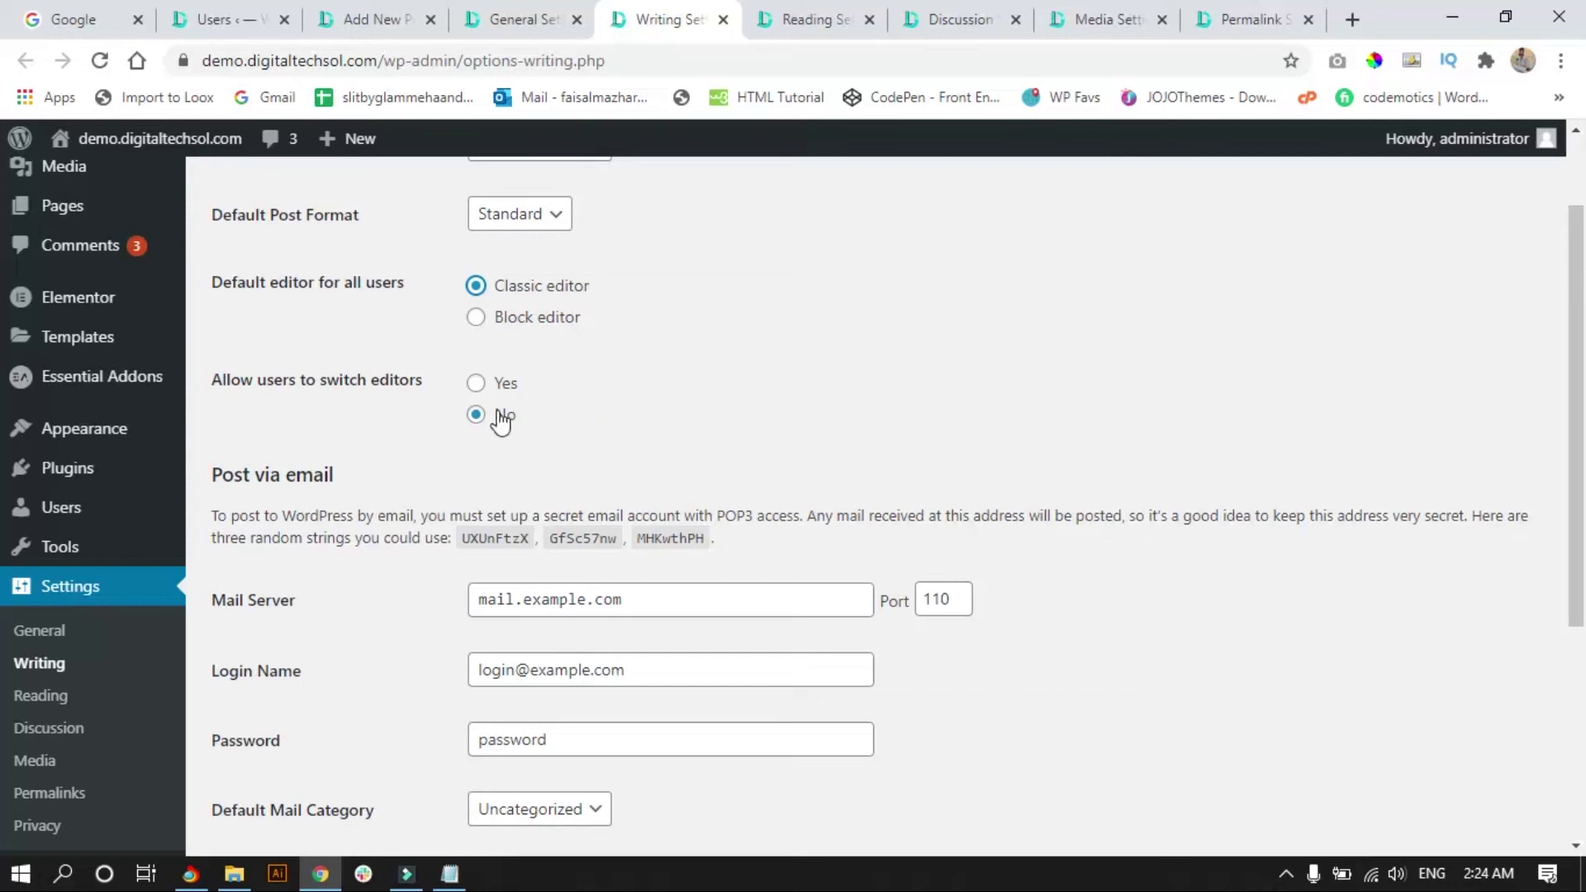
pyautogui.scroll(-2, 495, 438)
pyautogui.scroll(-3, 326, 481)
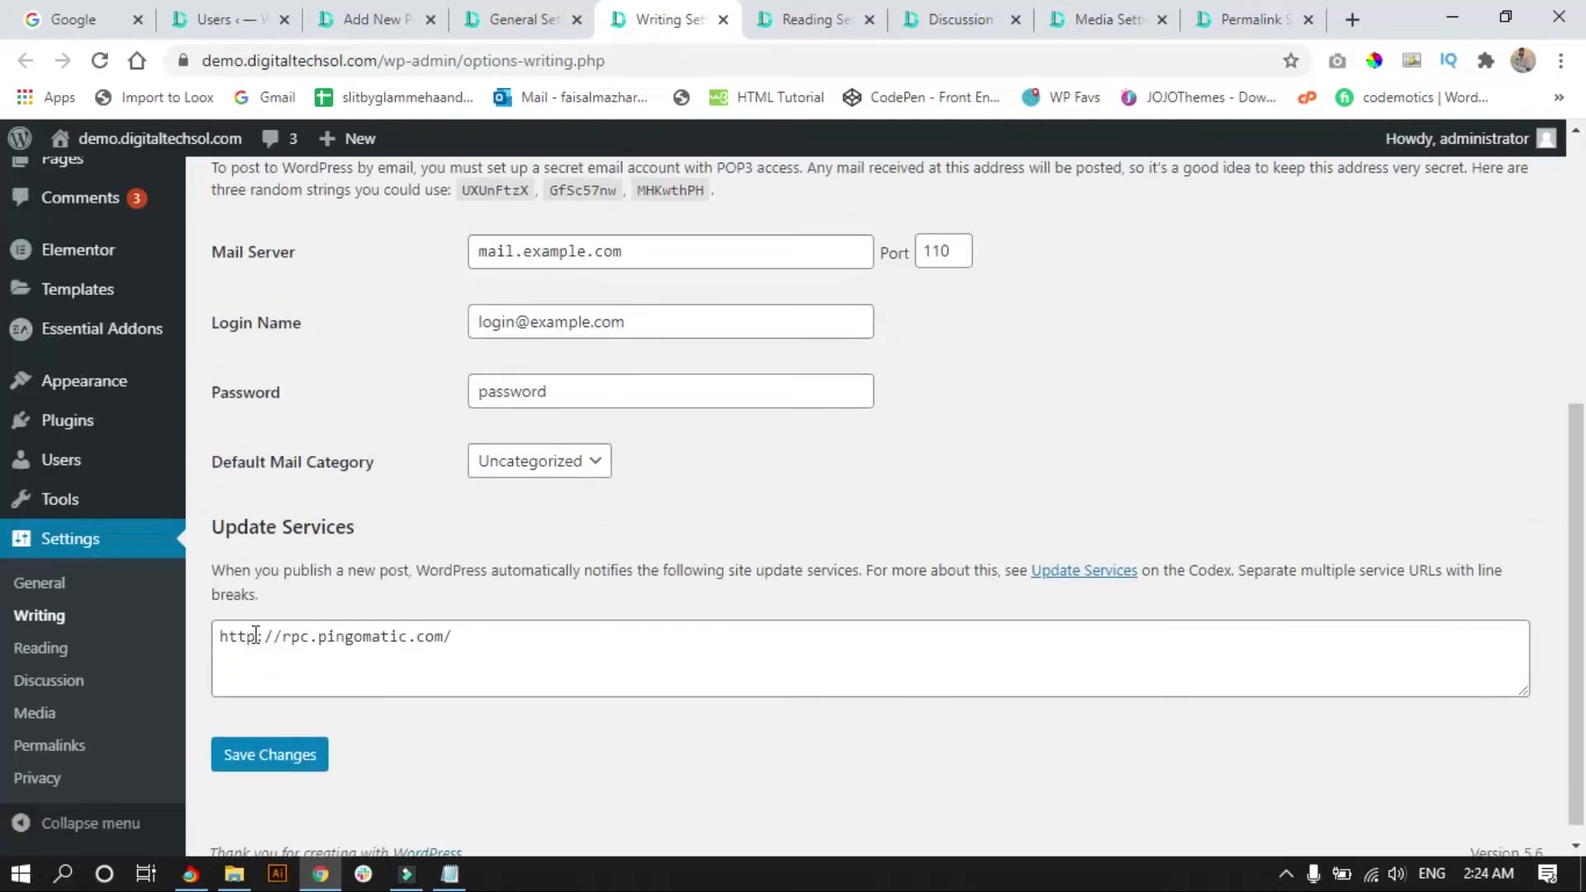
pyautogui.scroll(5, 265, 662)
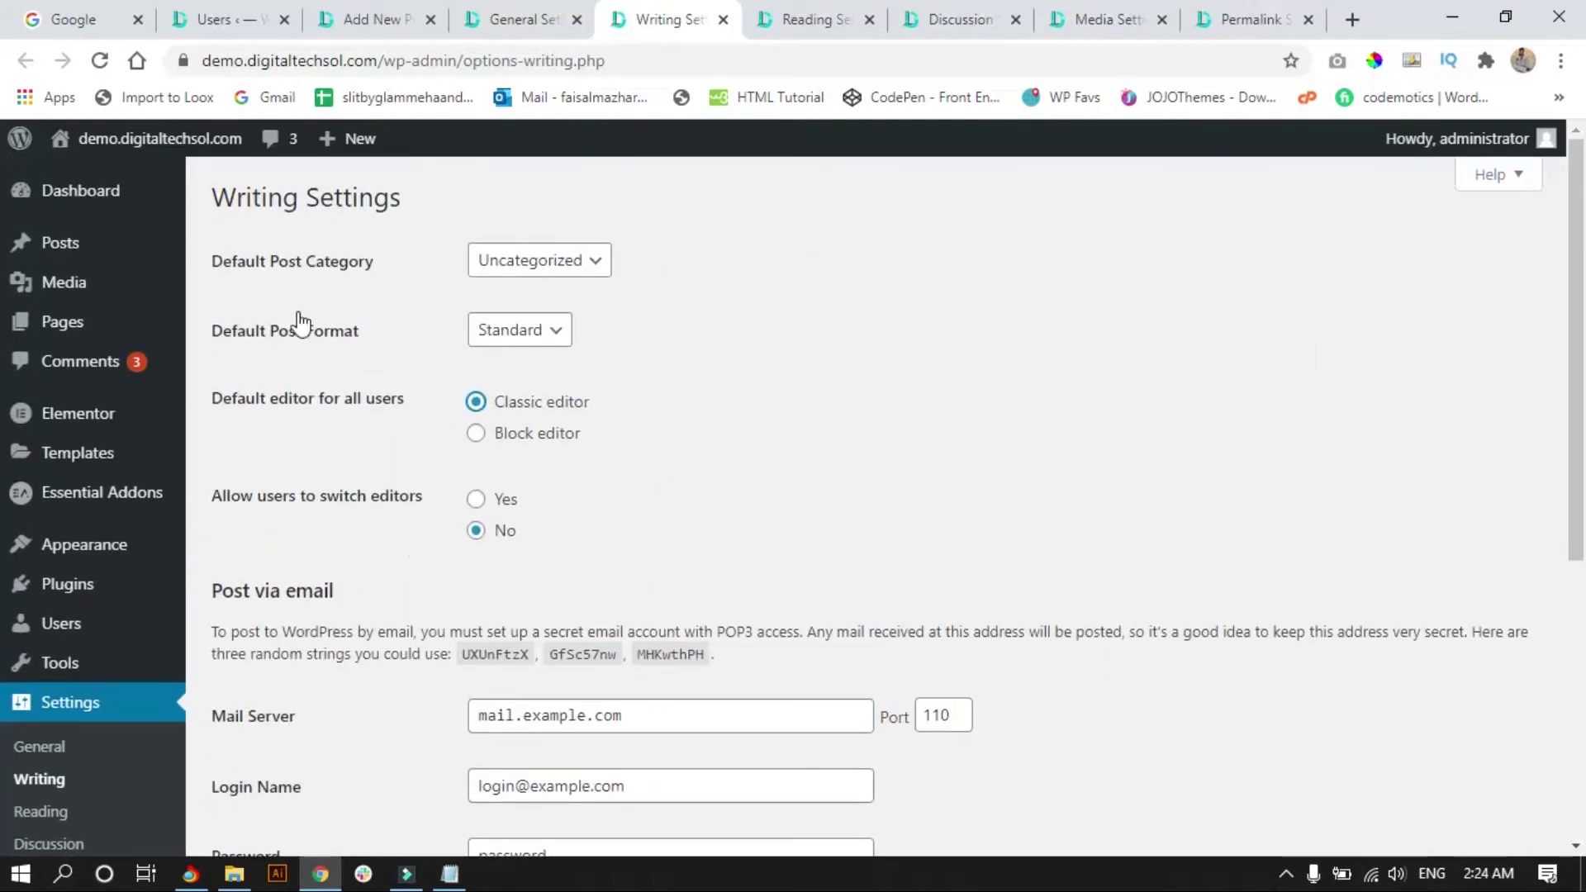
# - Go to the Reading Settings page and switch the homepage display to Your latest posts and back to A static page
pyautogui.click(791, 13)
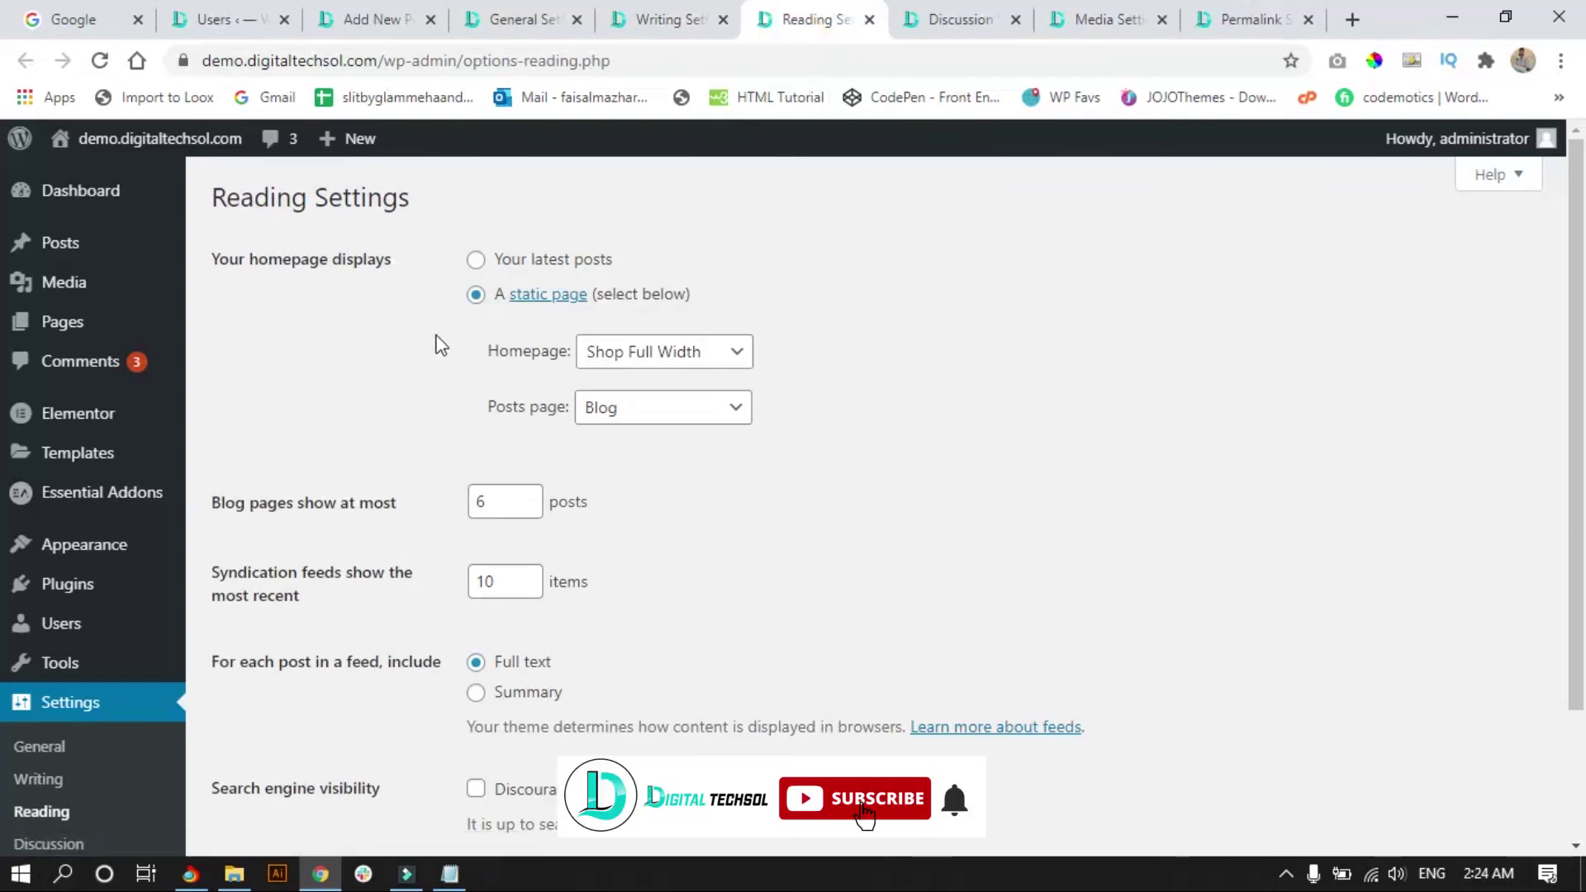
pyautogui.click(476, 260)
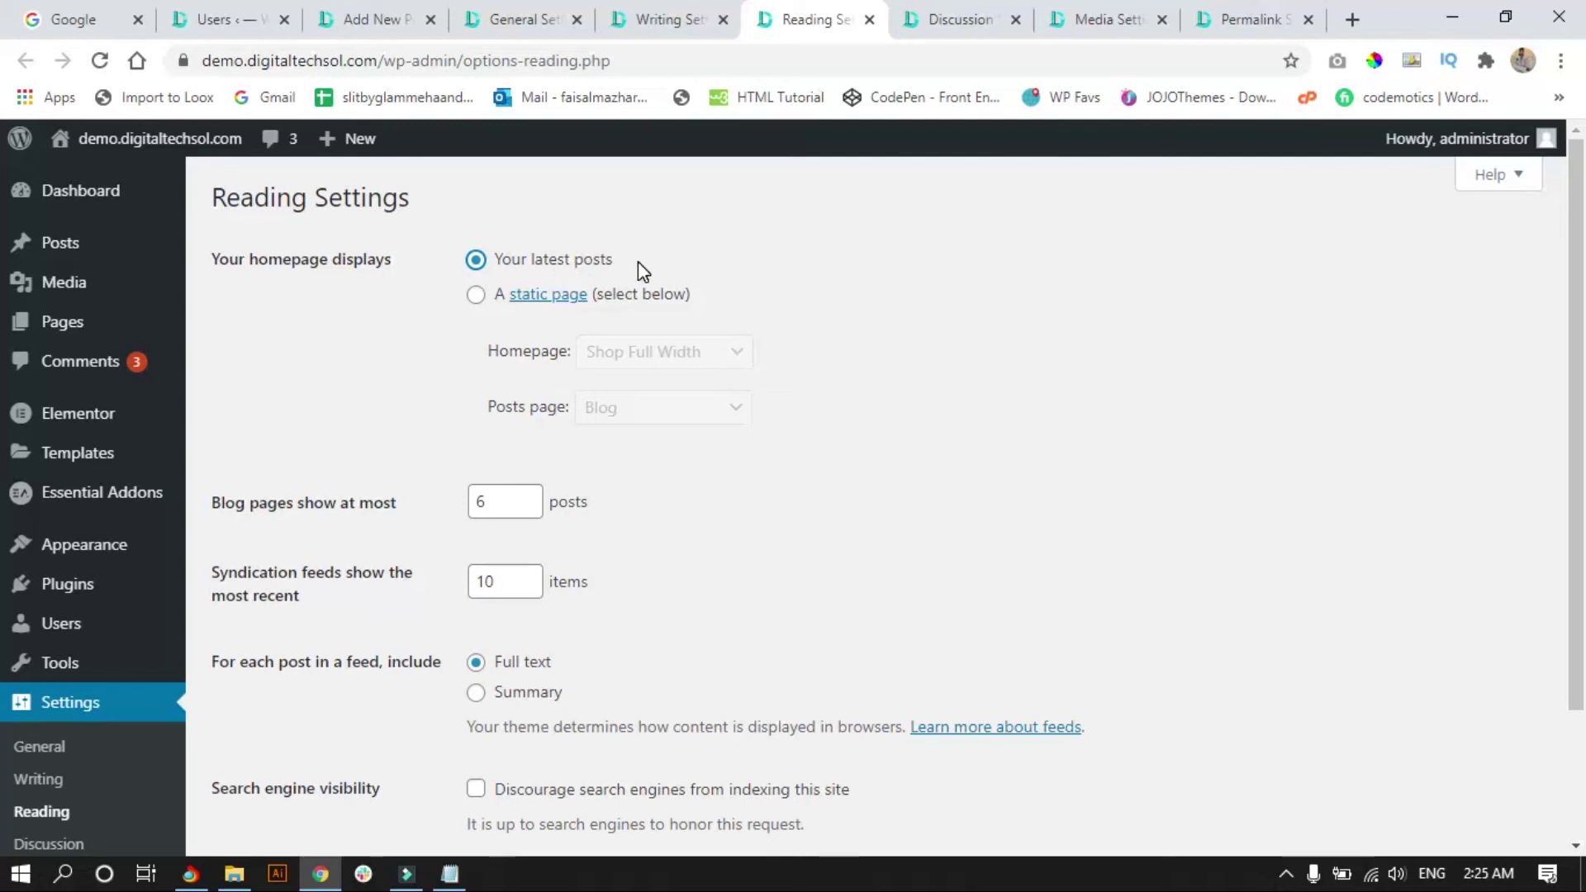
pyautogui.moveTo(638, 261); pyautogui.dragTo(542, 263)
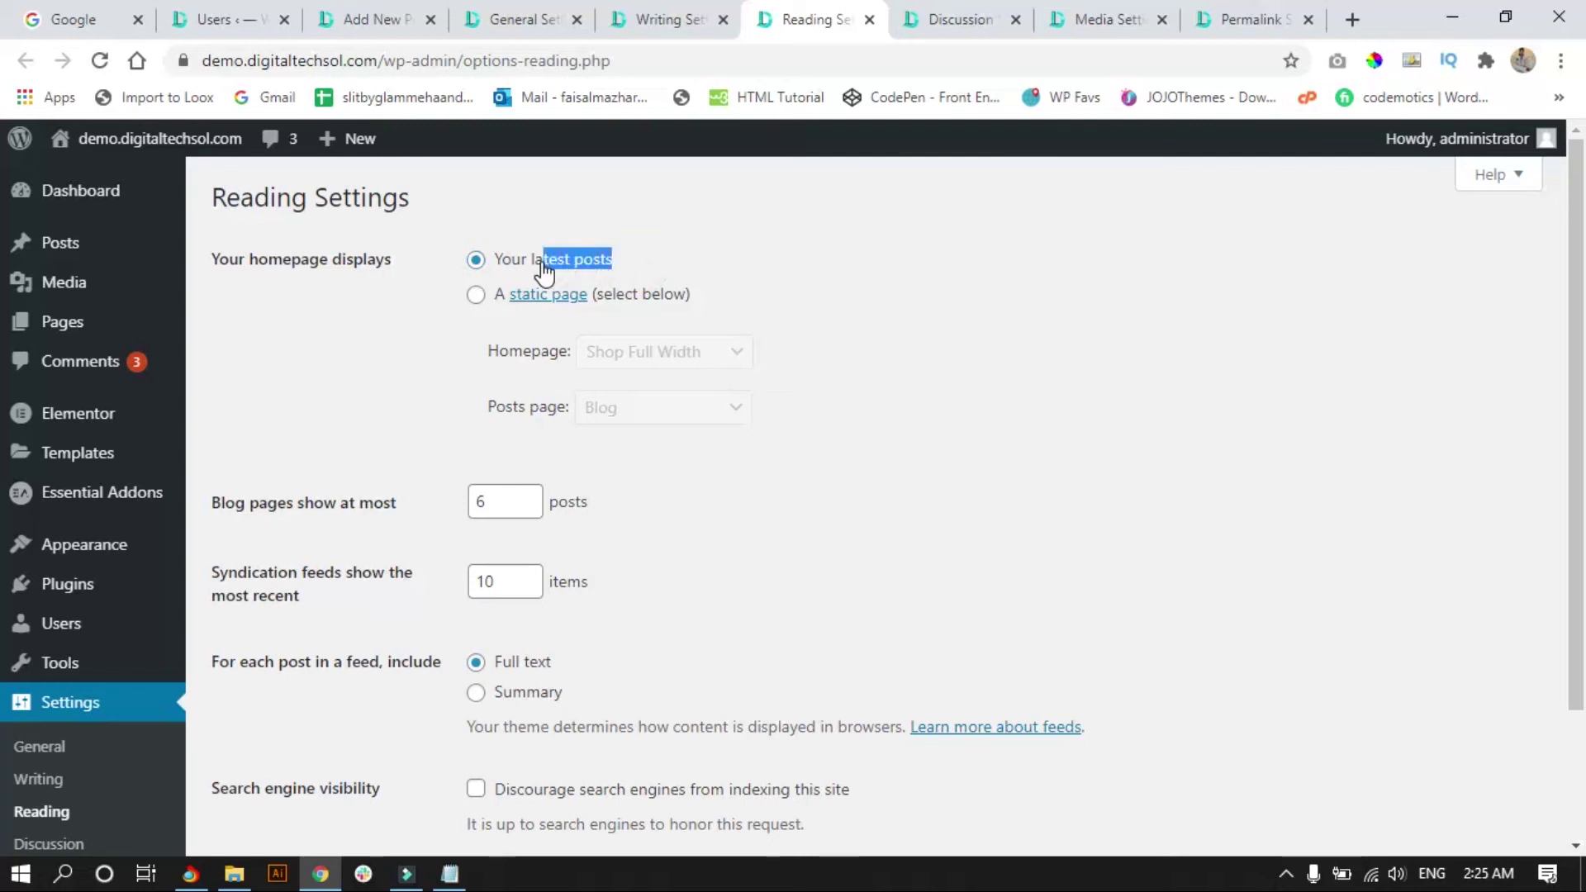
pyautogui.click(476, 297)
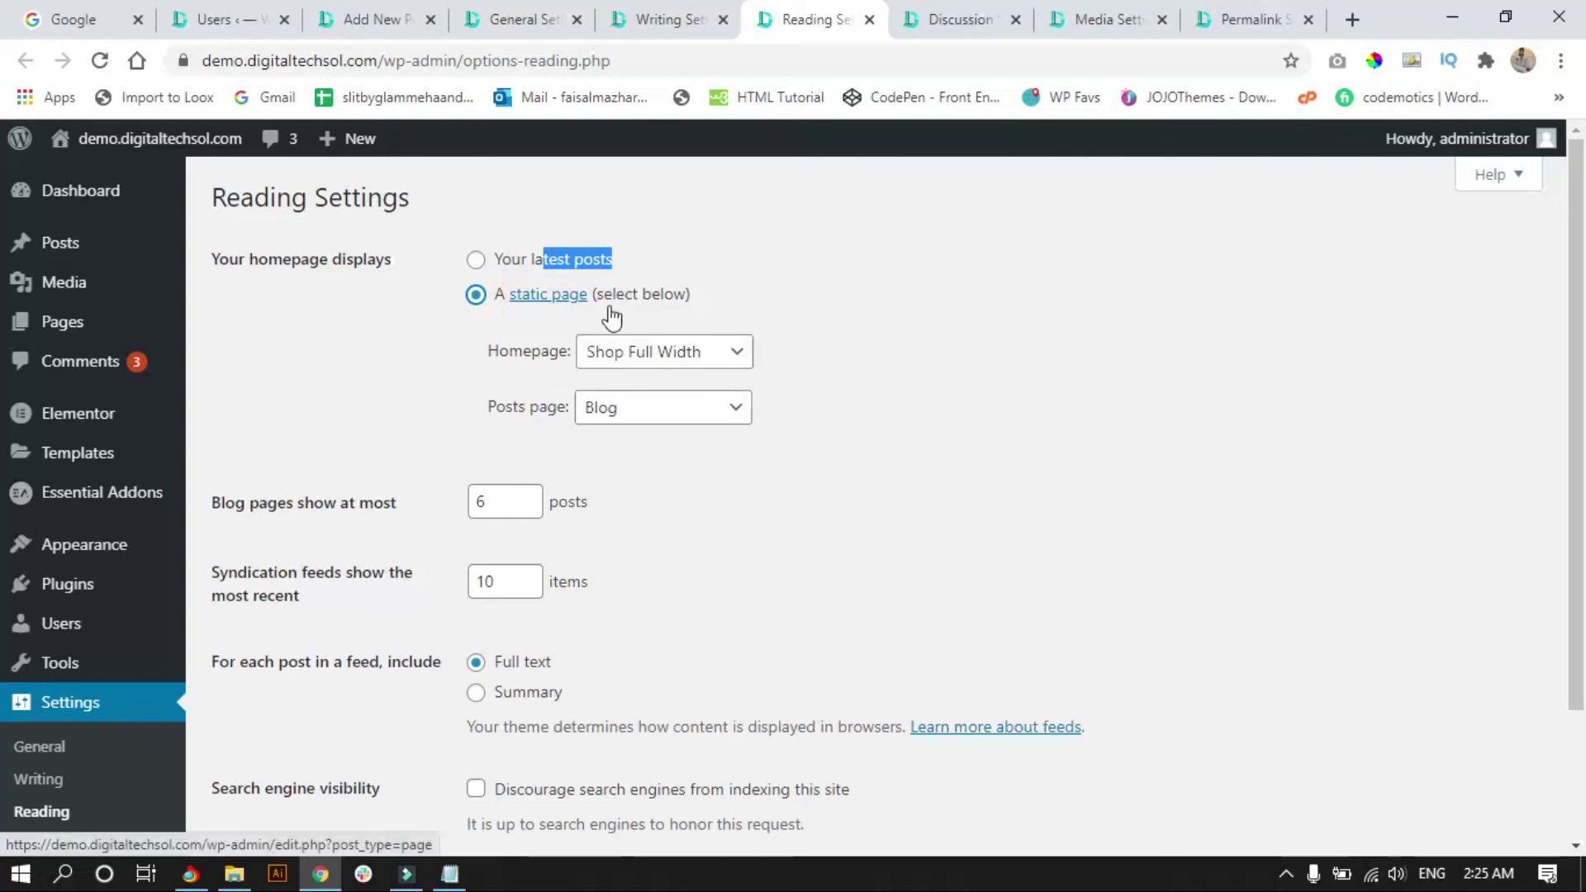
# - Review the pages available as the static Homepage and look through the remaining Reading Settings without changing them
pyautogui.click(747, 354)
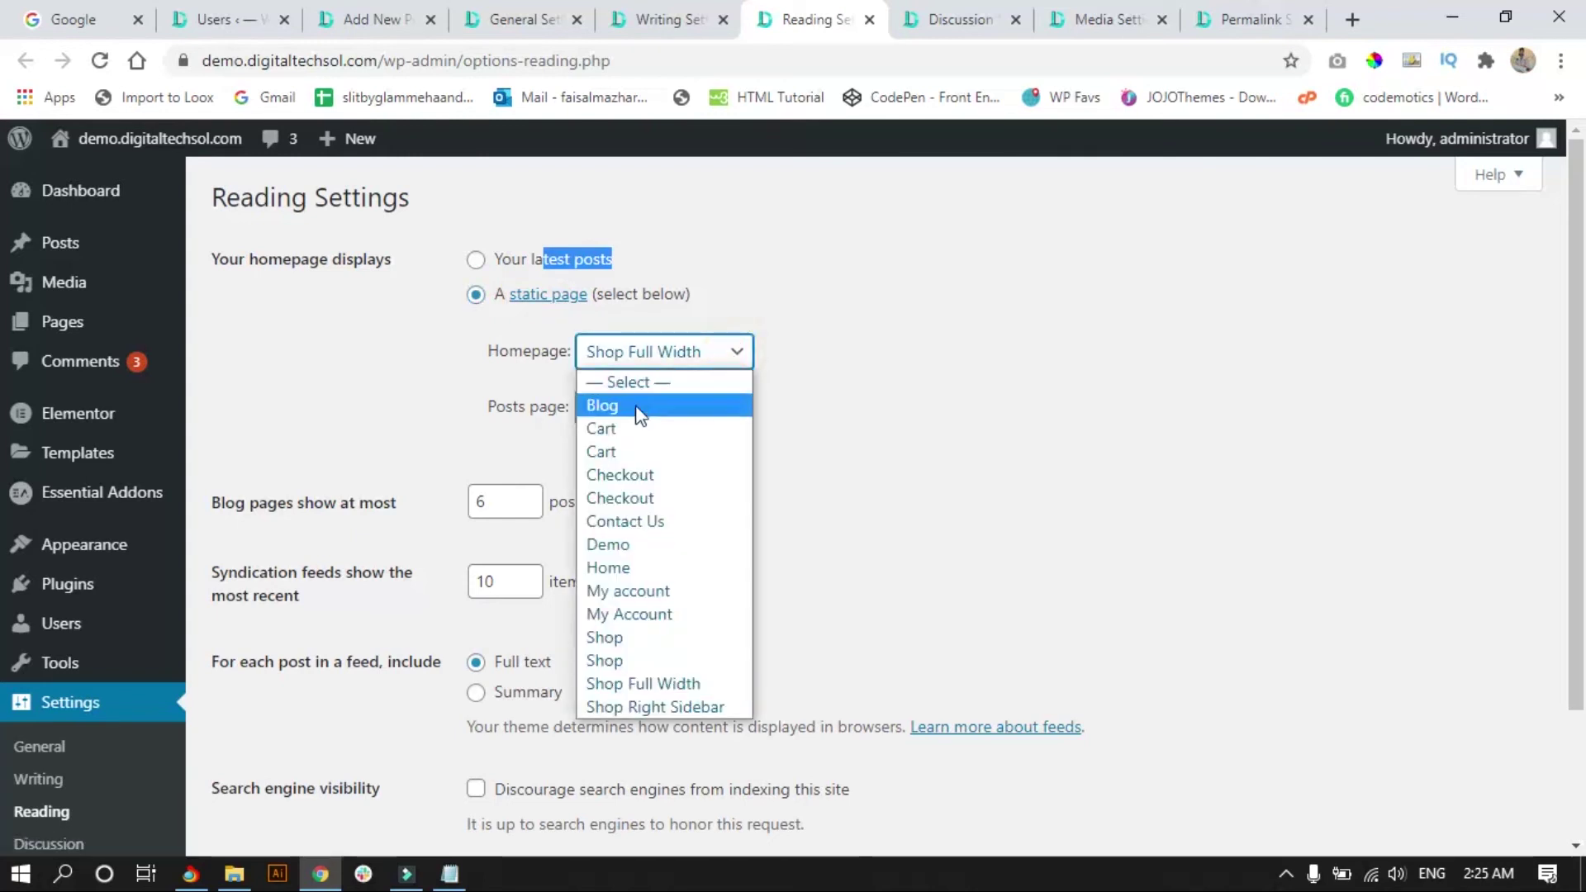
pyautogui.click(1206, 364)
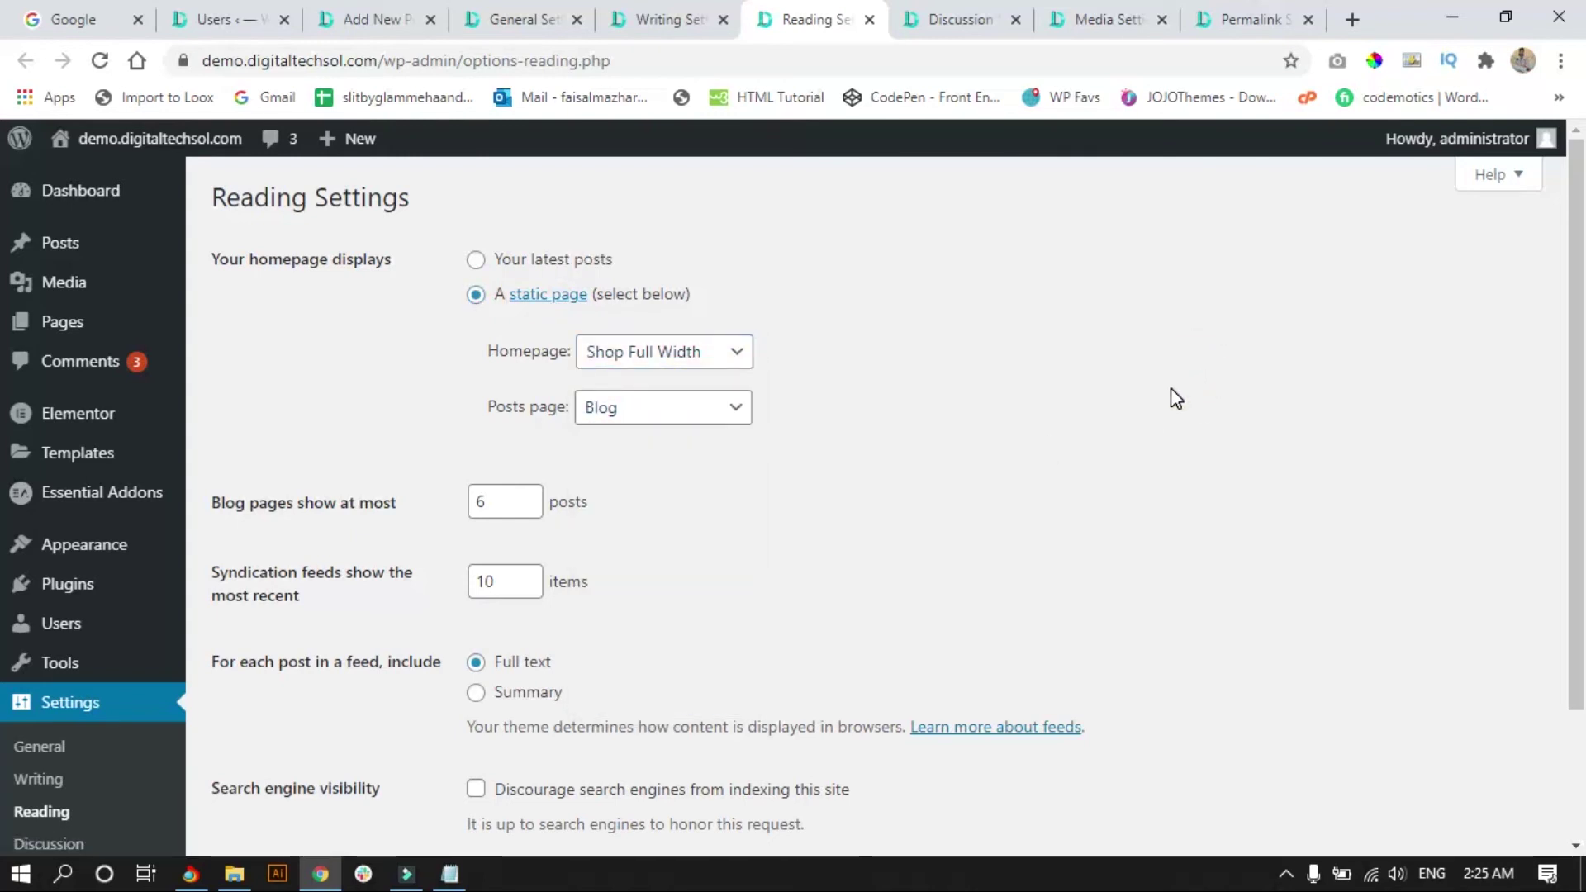
pyautogui.scroll(-2, 1171, 394)
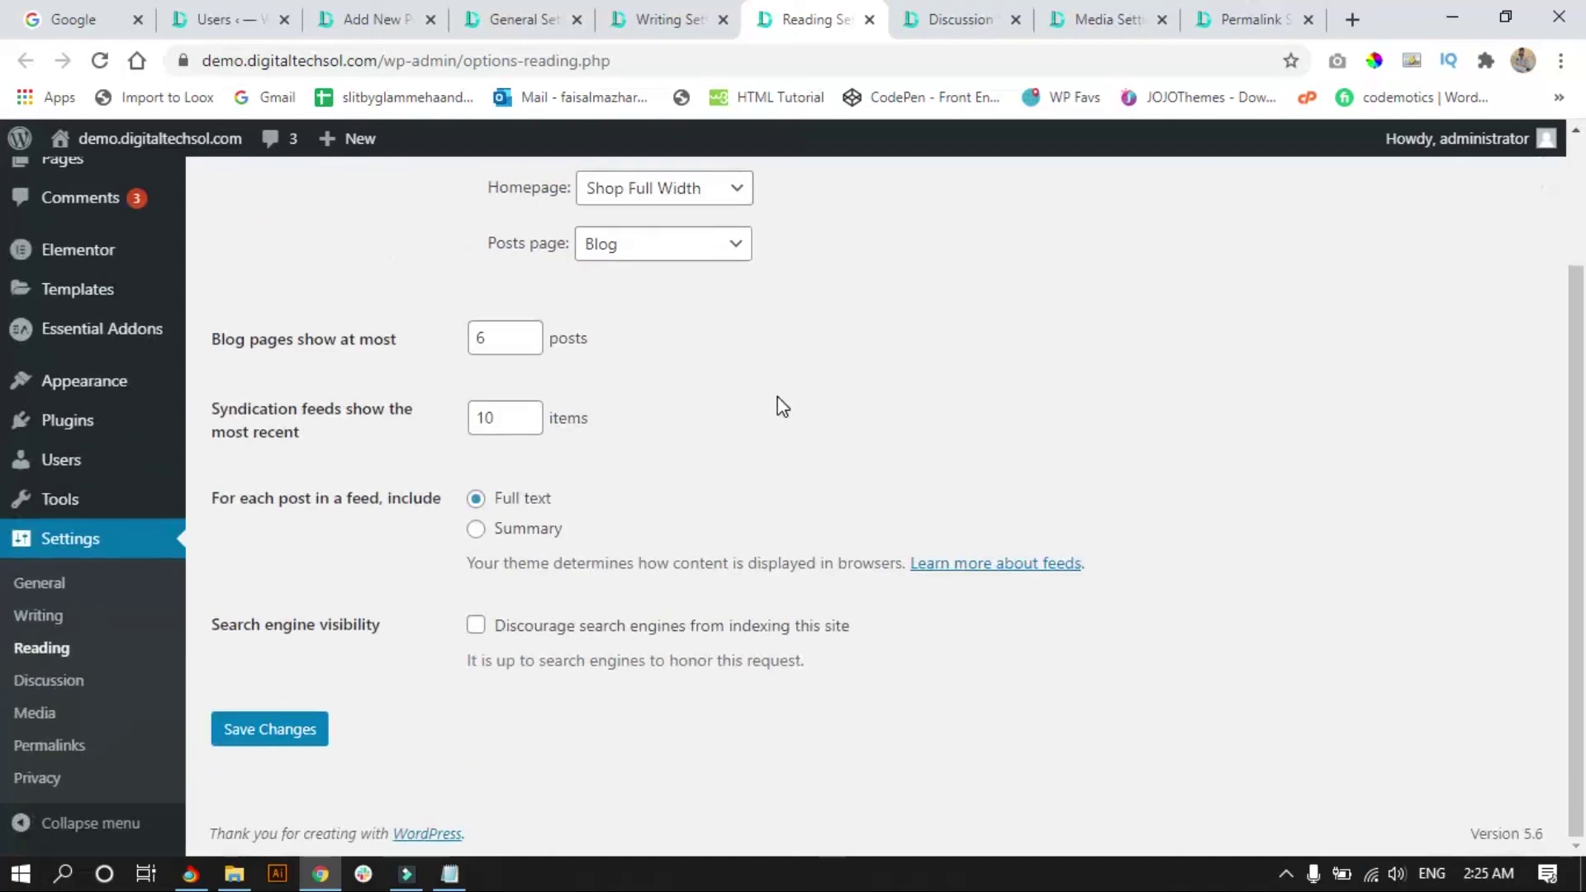
# - Review the pages available as the Posts page, keeping Blog, and look through the remaining Reading Settings
pyautogui.scroll(2, 737, 420)
pyautogui.click(721, 411)
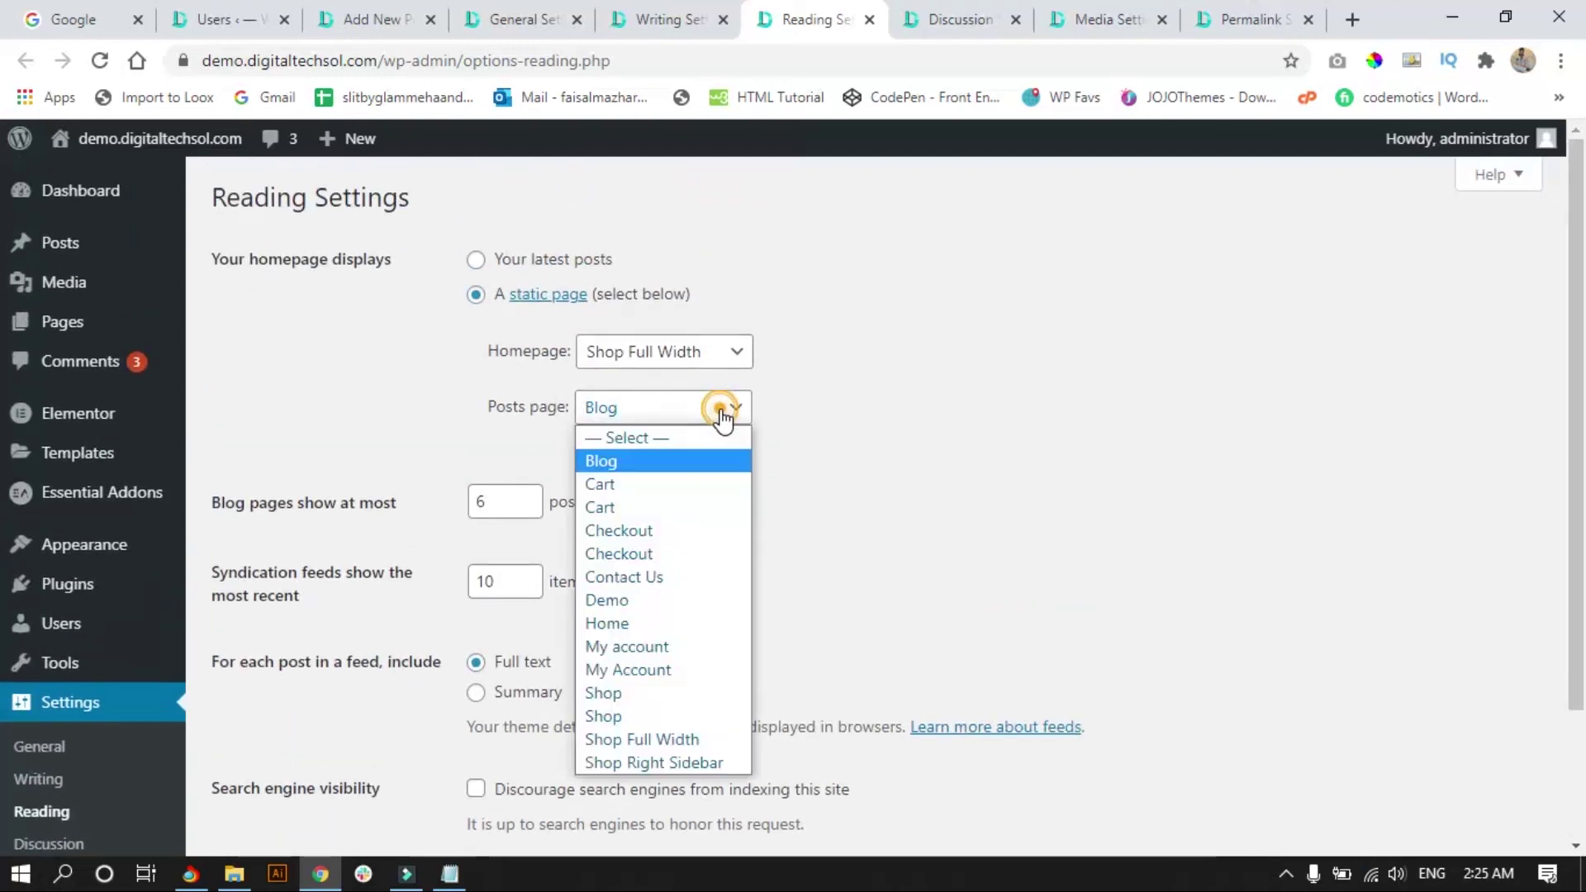
pyautogui.click(672, 416)
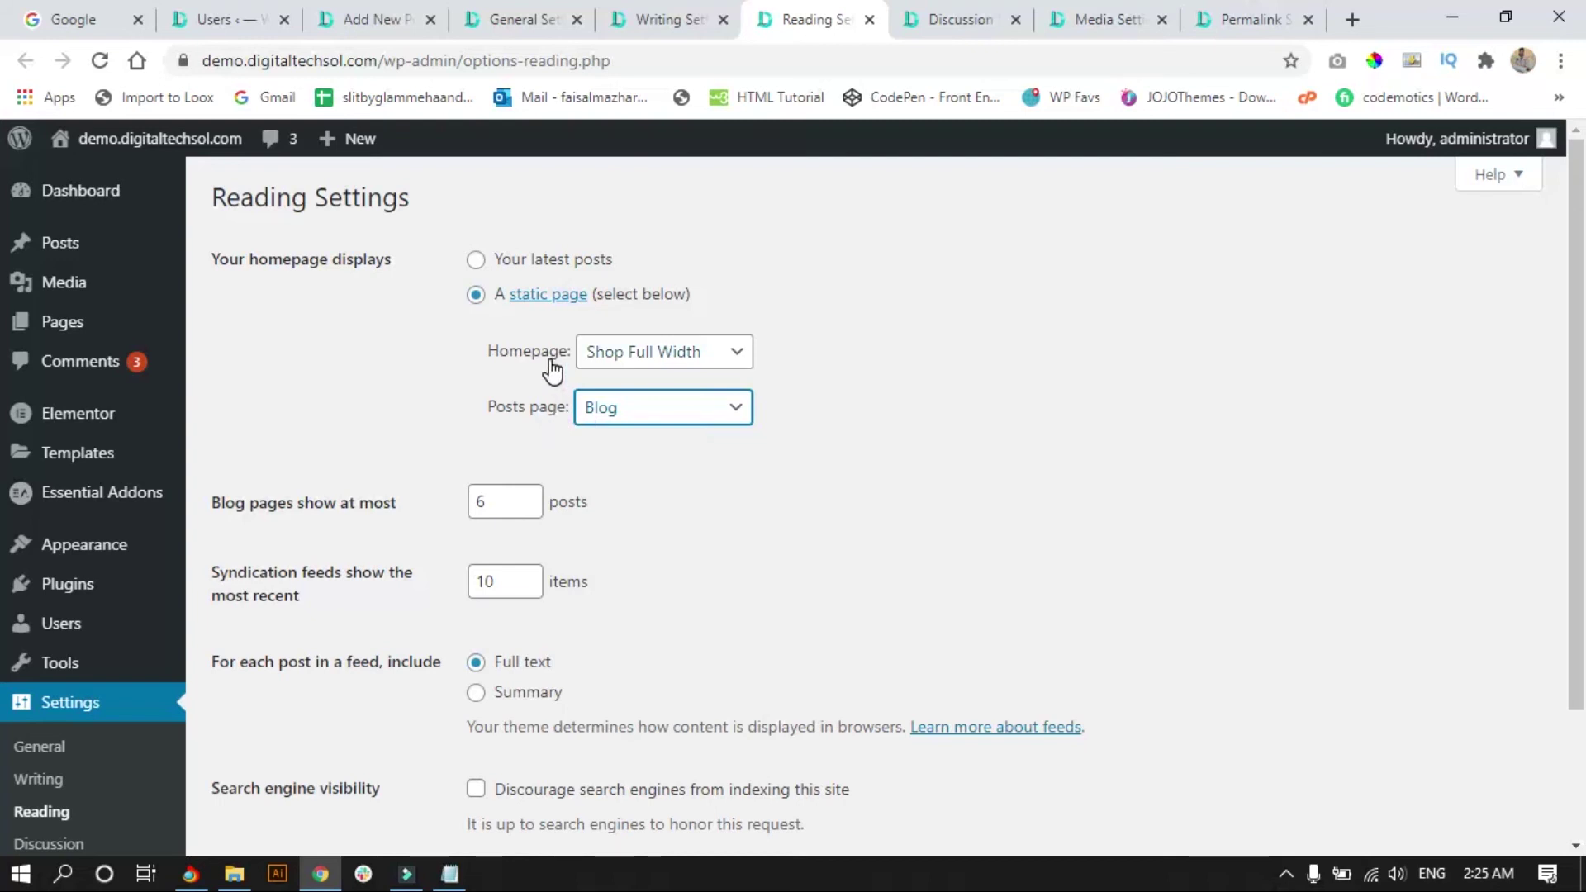
pyautogui.click(869, 359)
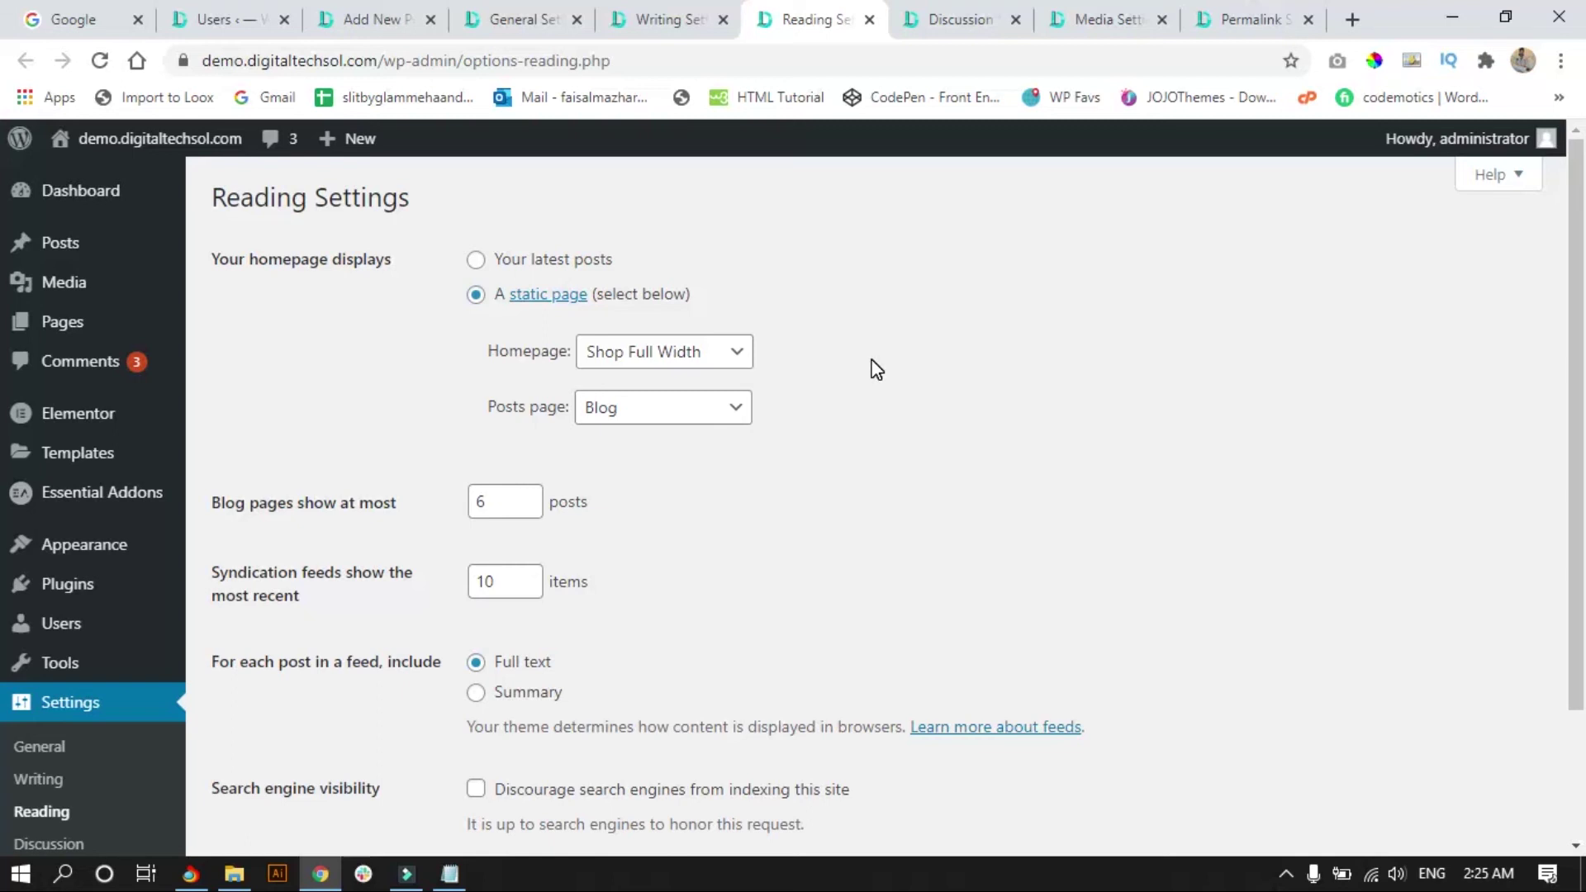
pyautogui.scroll(-2, 636, 398)
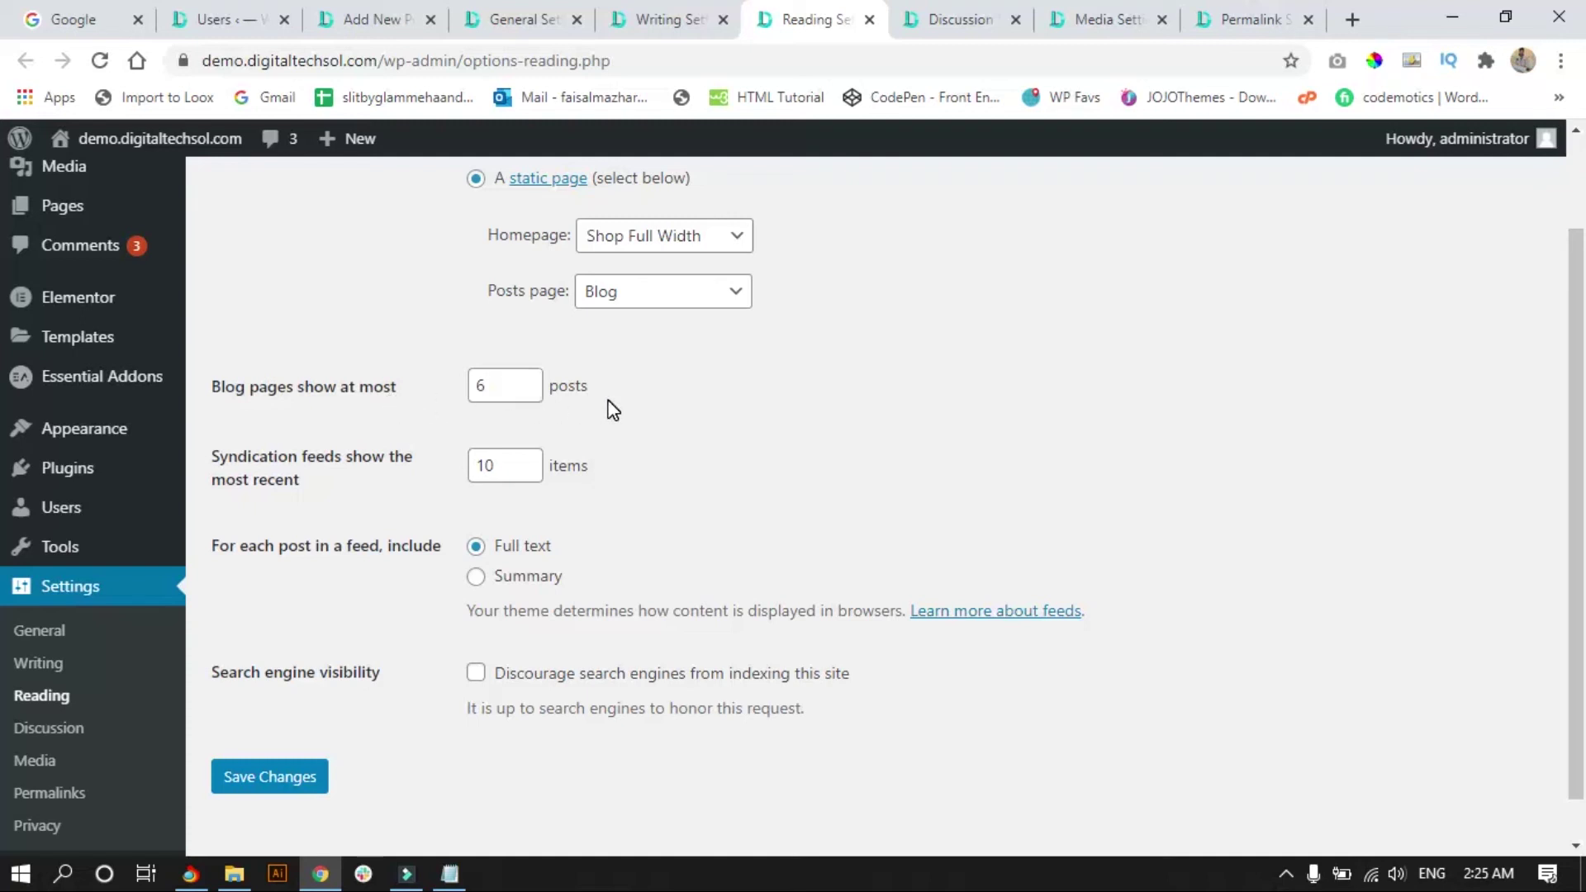
pyautogui.scroll(-1, 641, 410)
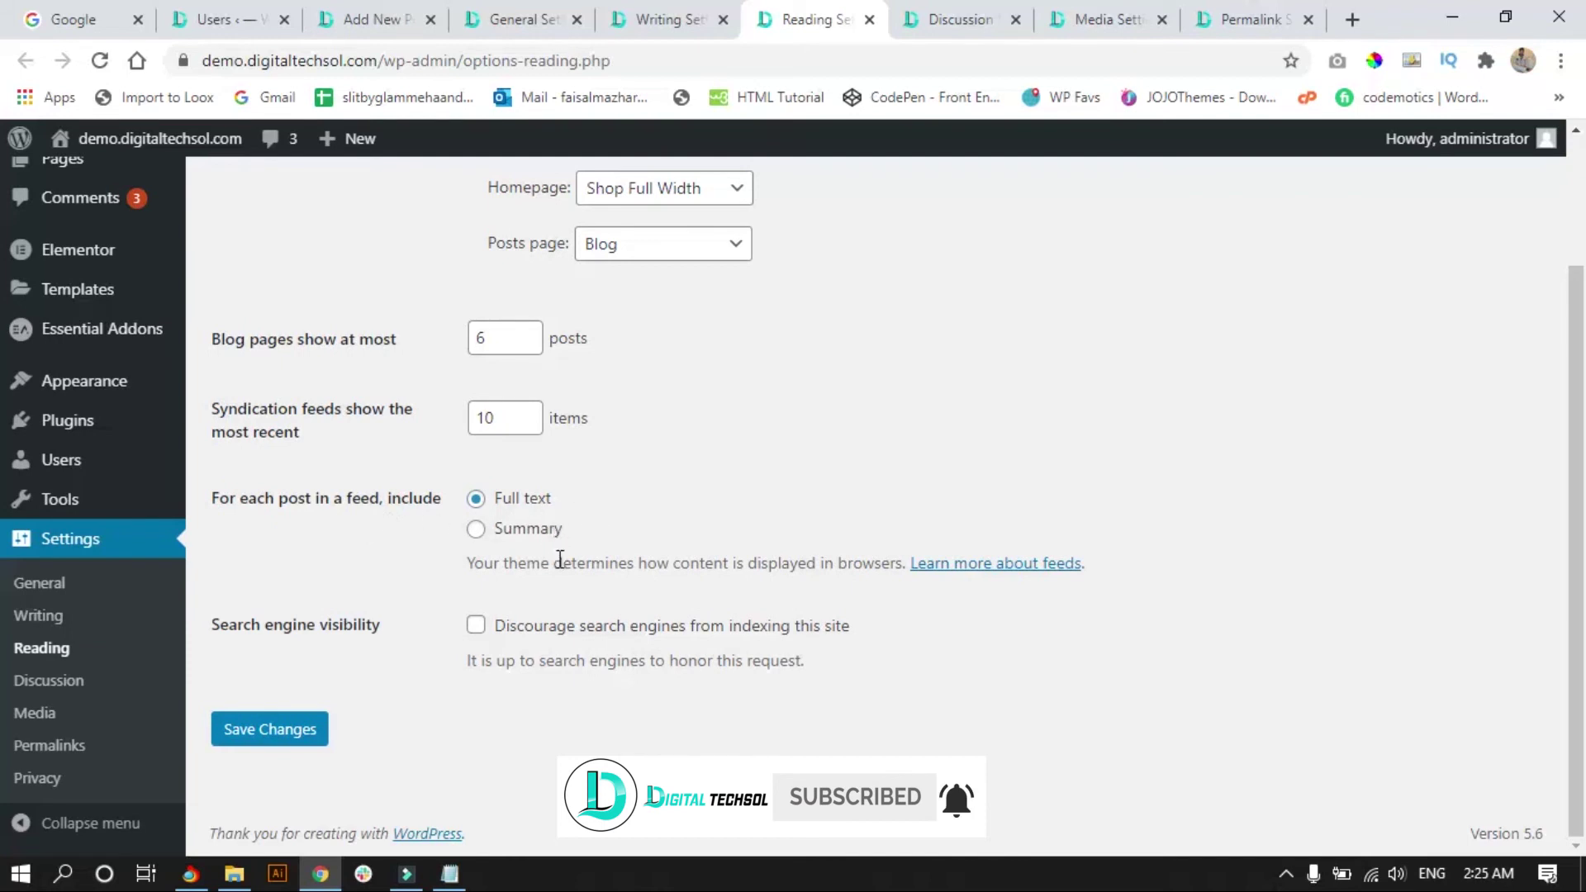
# - Go to the Discussion Settings page and look through its comment, email notification and moderation options
pyautogui.click(950, 31)
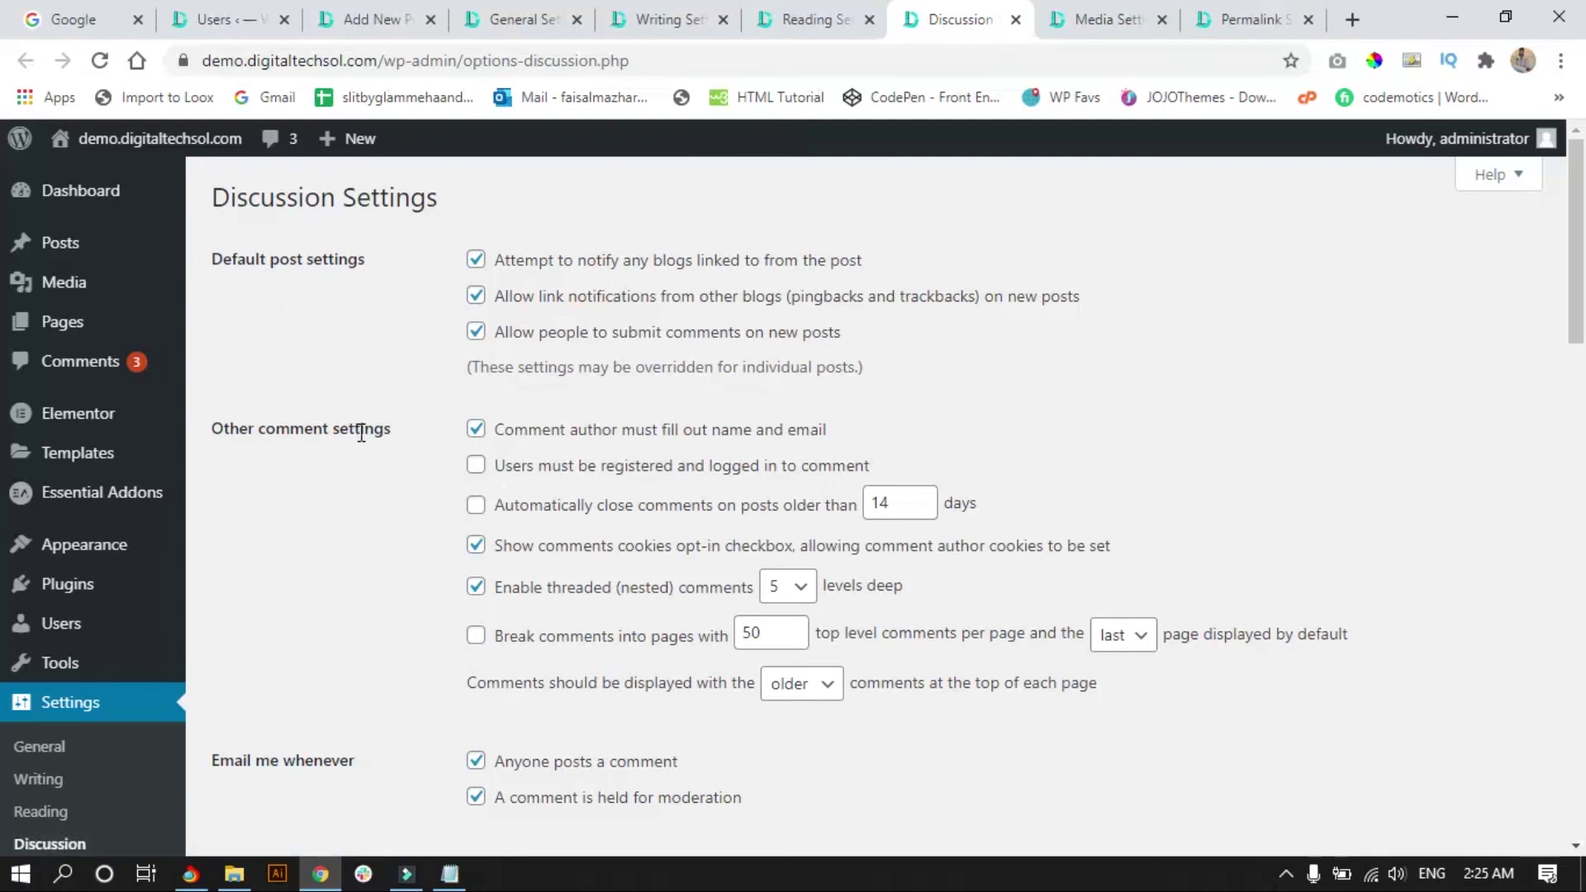
pyautogui.scroll(-2, 361, 438)
pyautogui.scroll(-4, 365, 457)
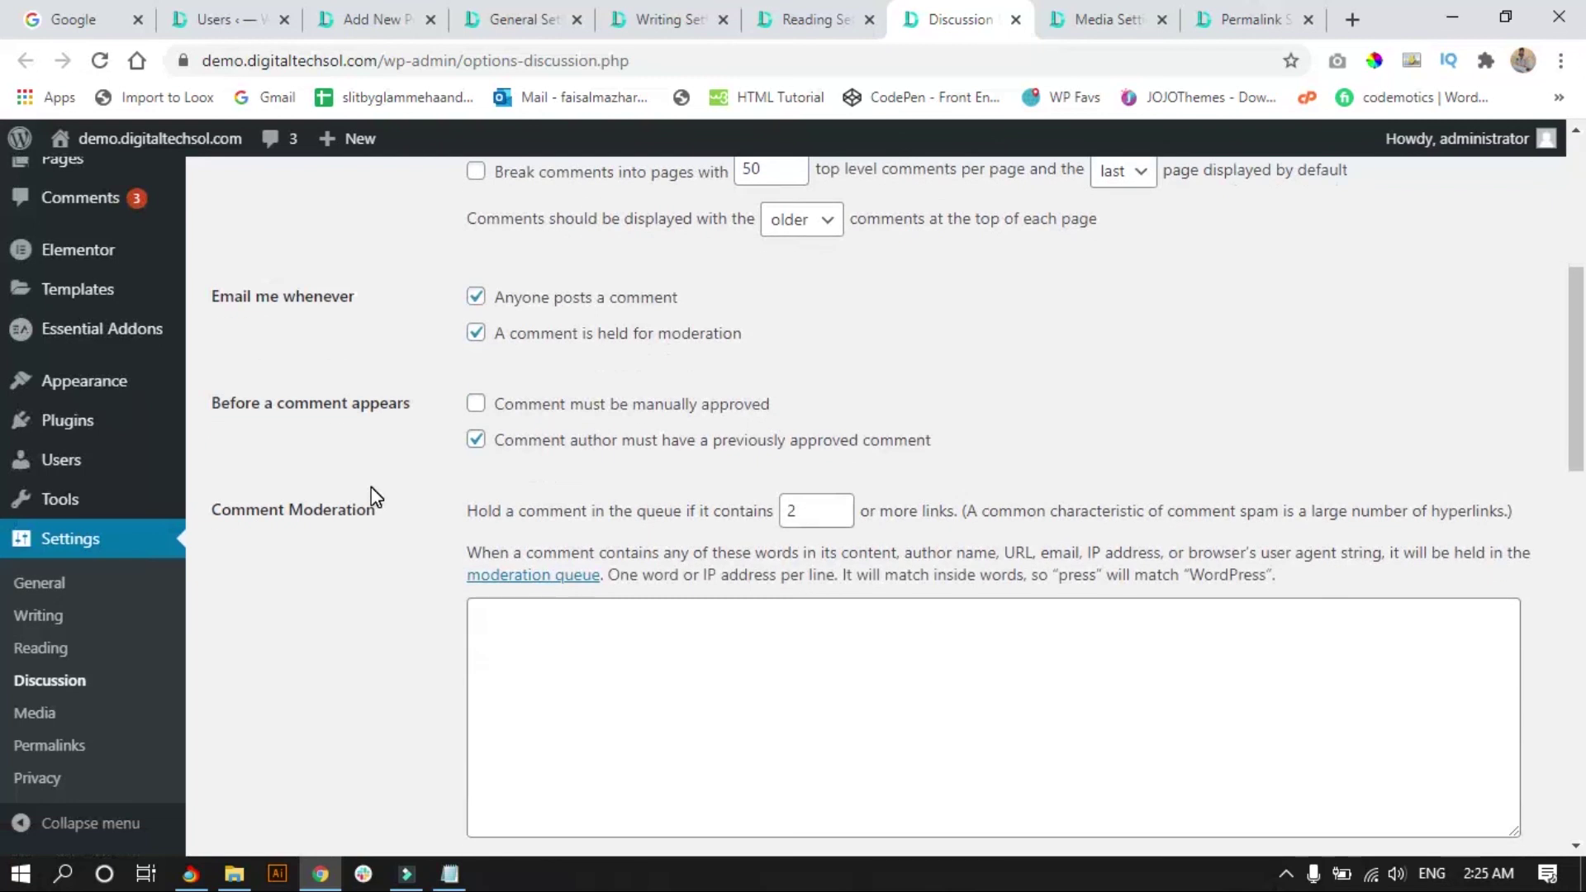
# - Go to the Media Settings page and review the thumbnail, medium and large image sizes and the upload folder option
pyautogui.click(1082, 20)
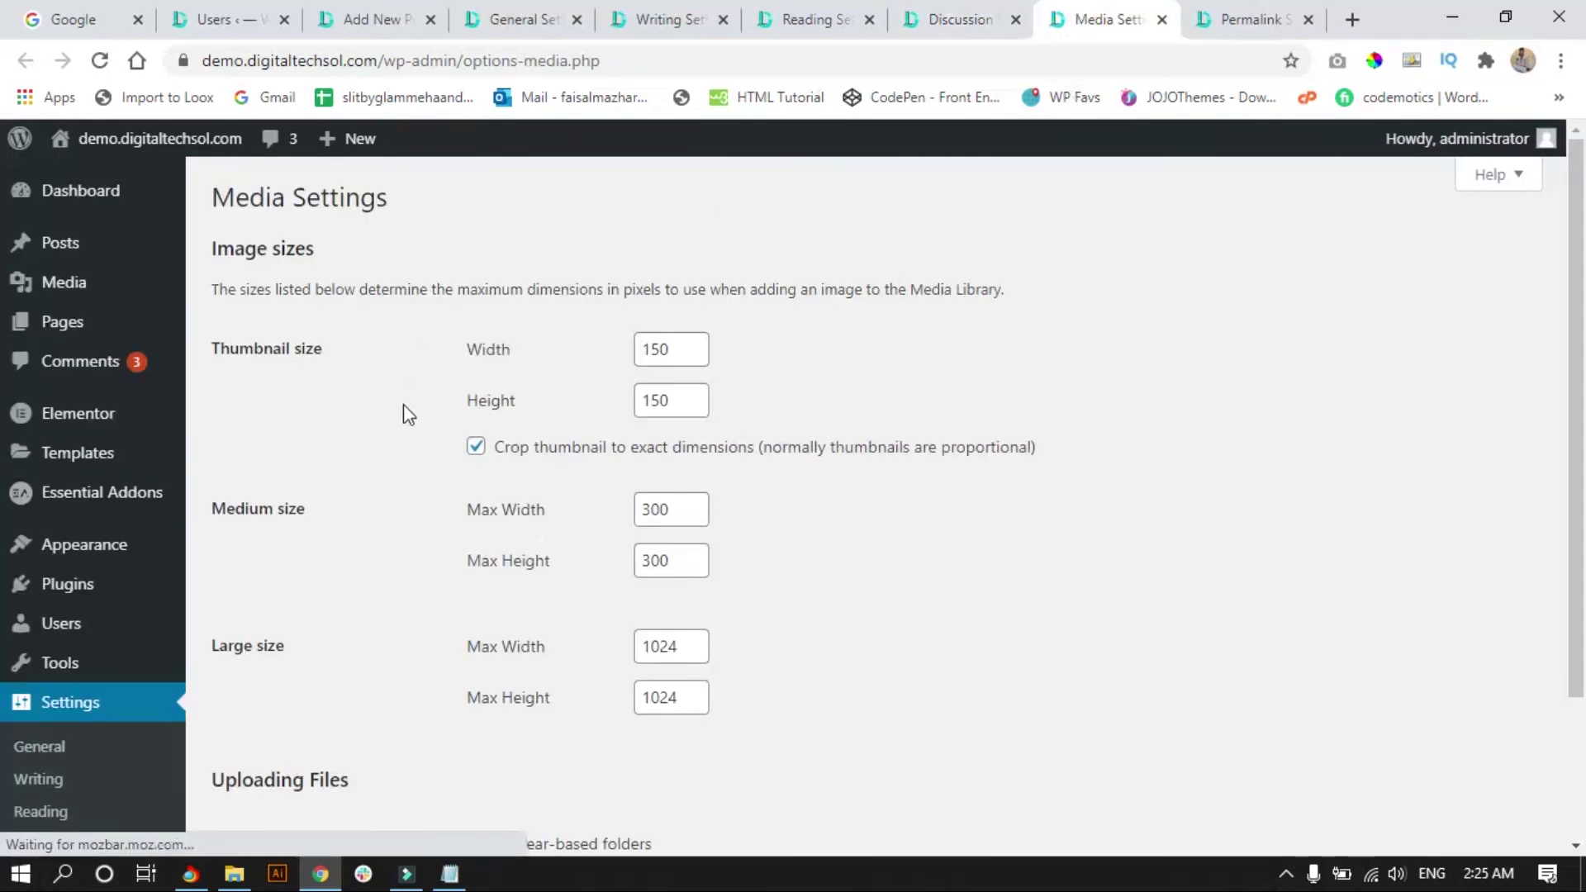
pyautogui.moveTo(82, 297)
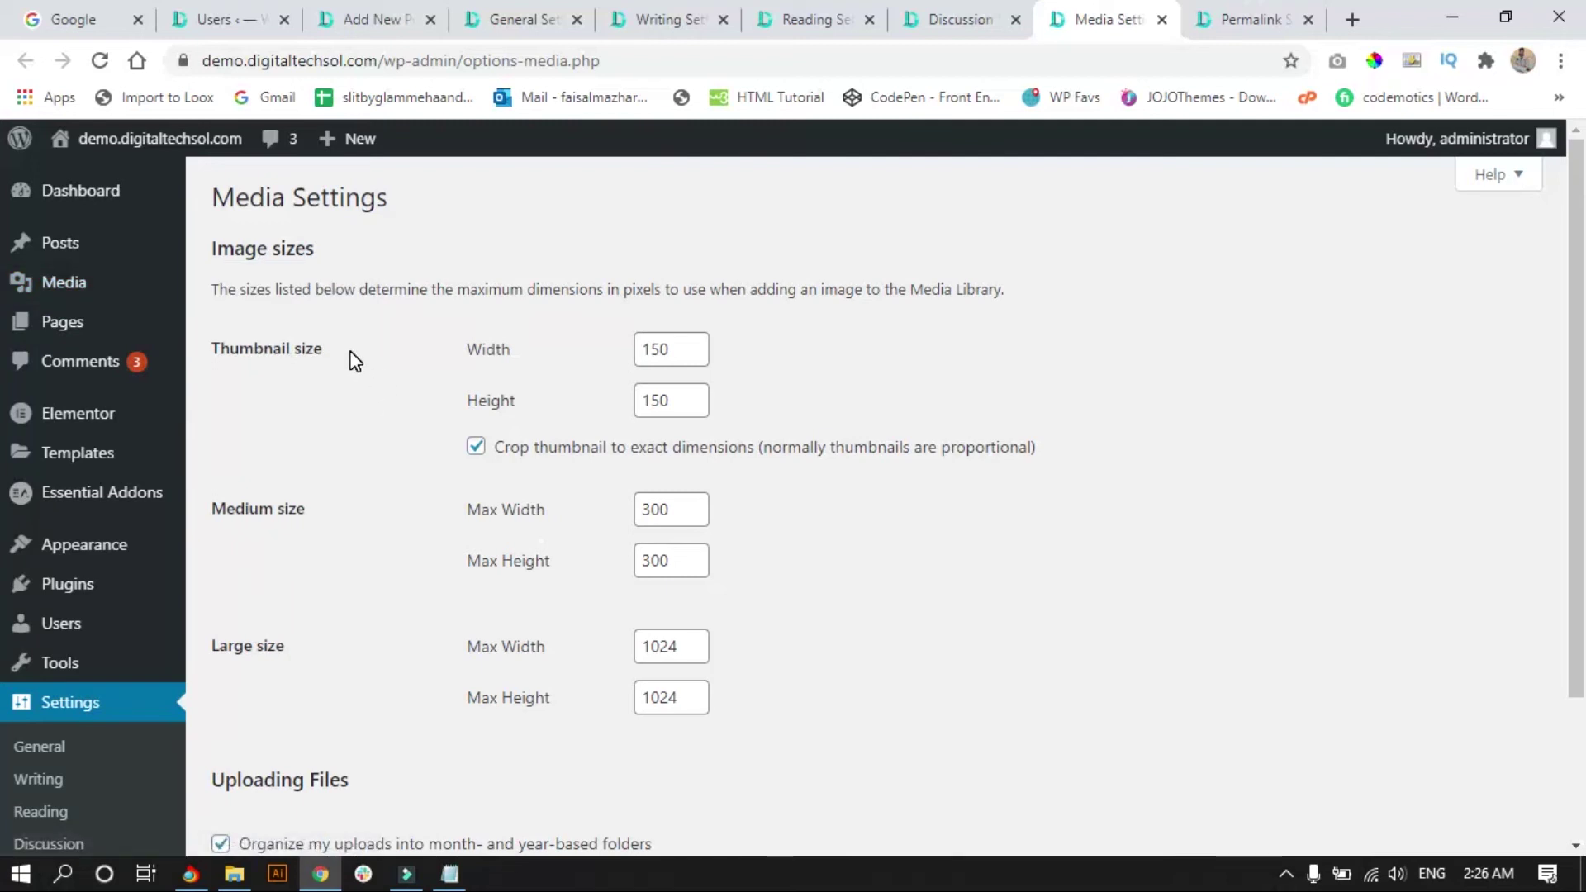
pyautogui.doubleClick(661, 348)
pyautogui.scroll(-2, 657, 402)
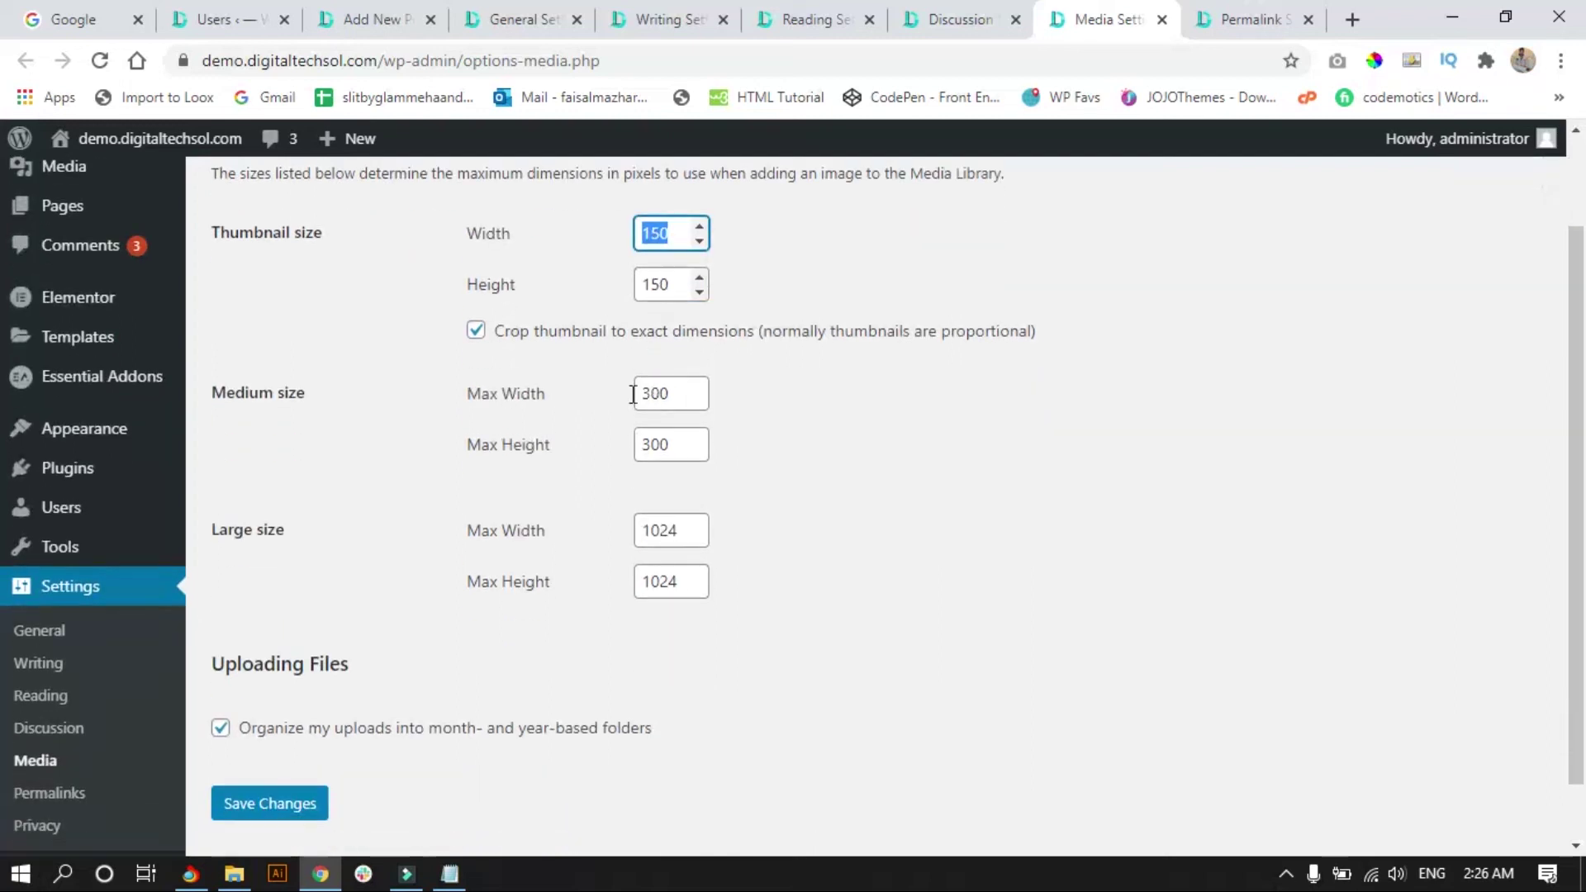
pyautogui.scroll(2, 356, 326)
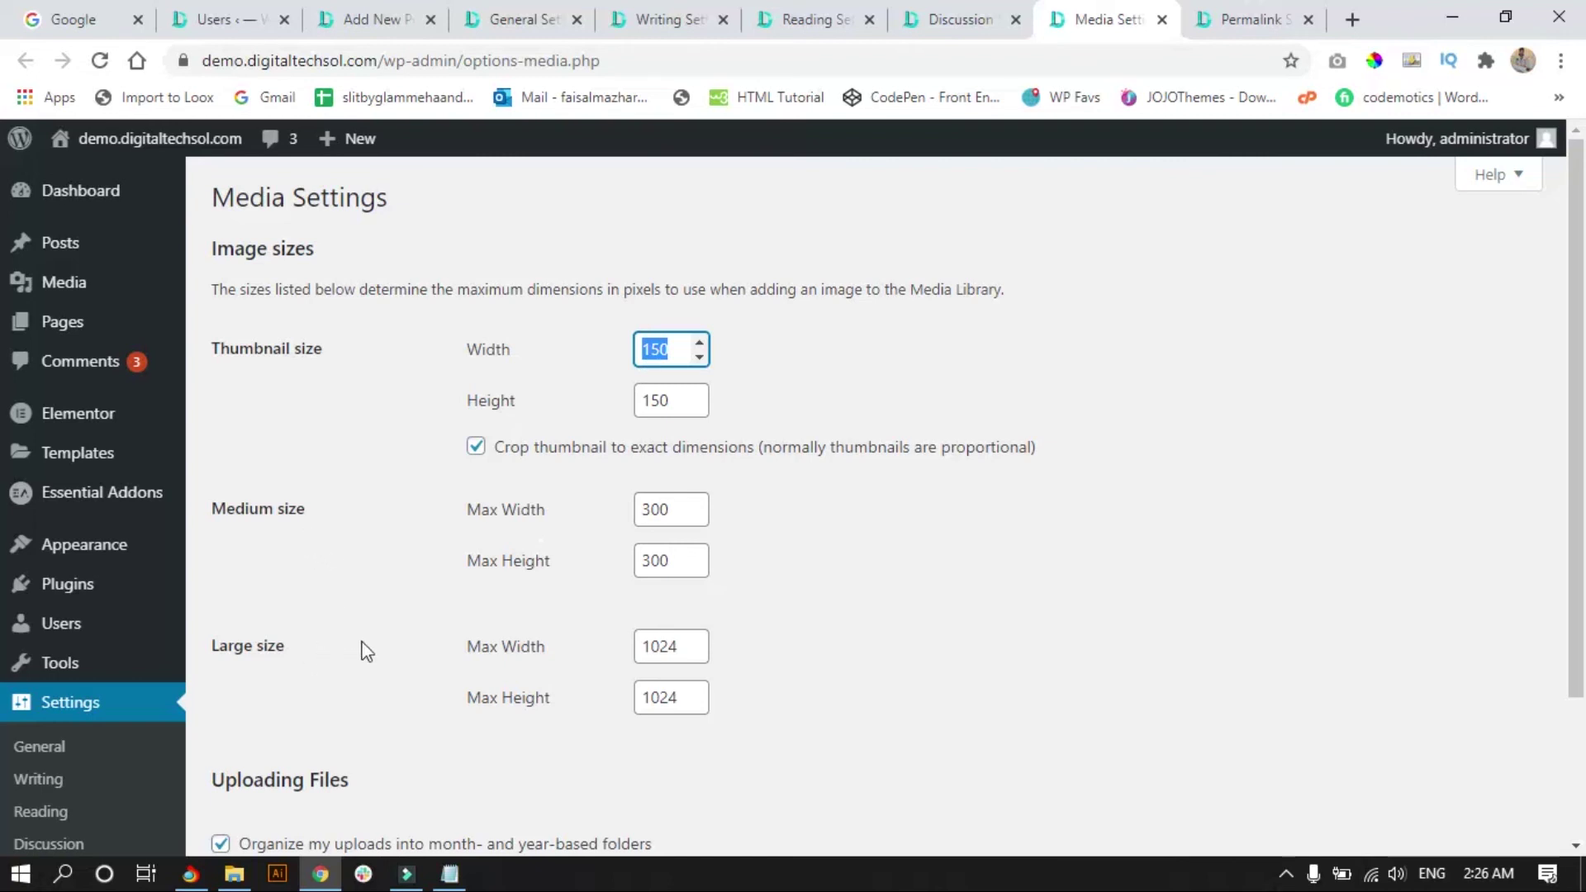
pyautogui.scroll(-3, 361, 652)
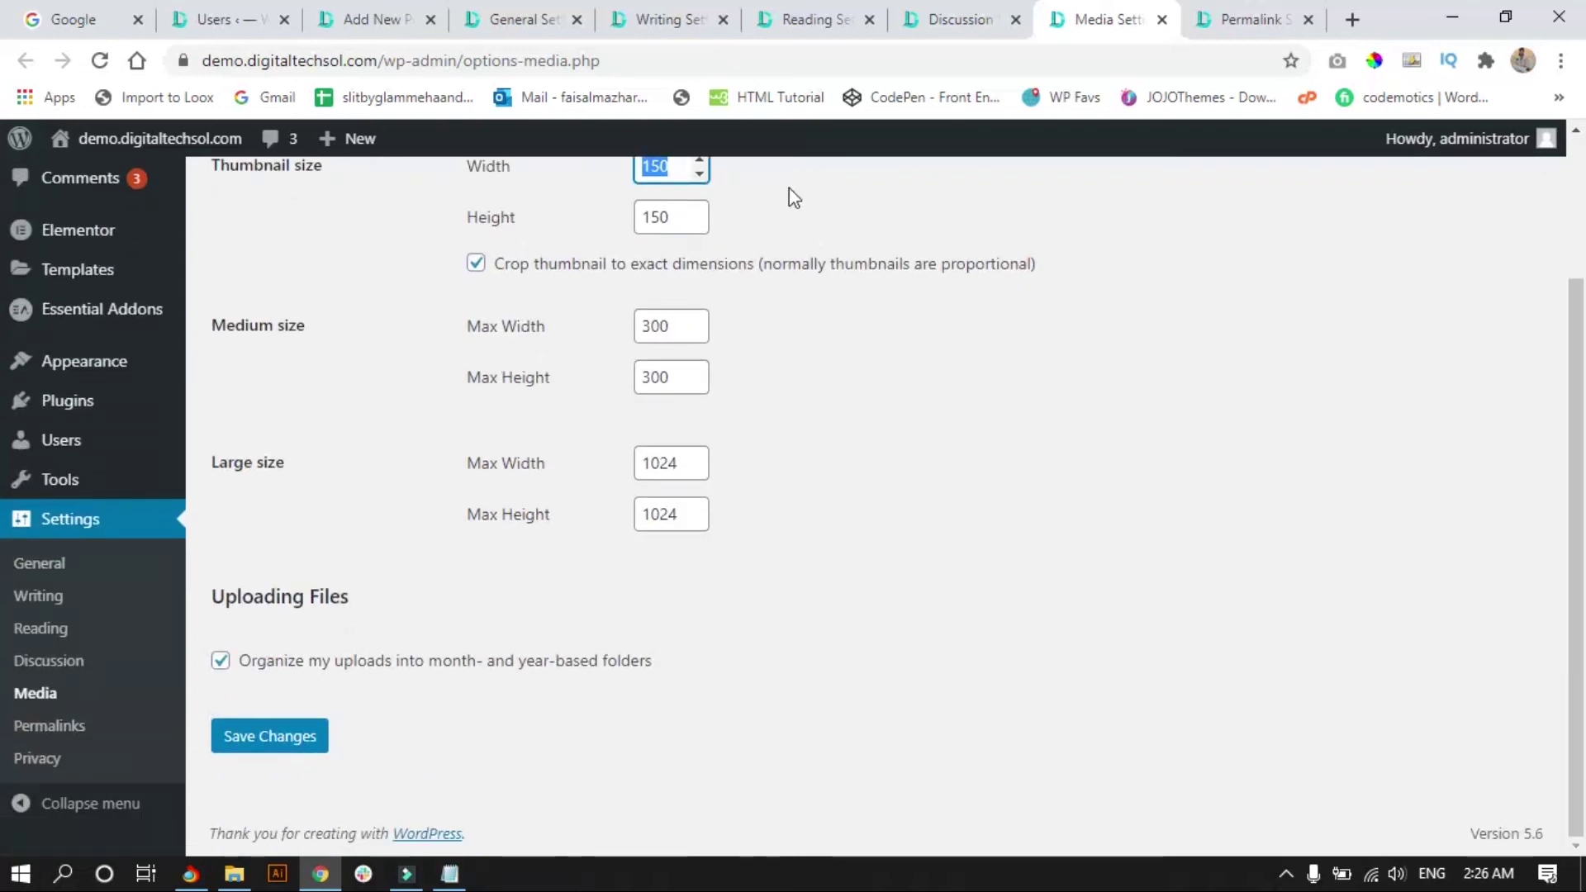
# - Go to the Permalink Settings page and examine the common URL structures, highlighting the Day and name example URL
pyautogui.click(1276, 25)
pyautogui.scroll(-2, 281, 505)
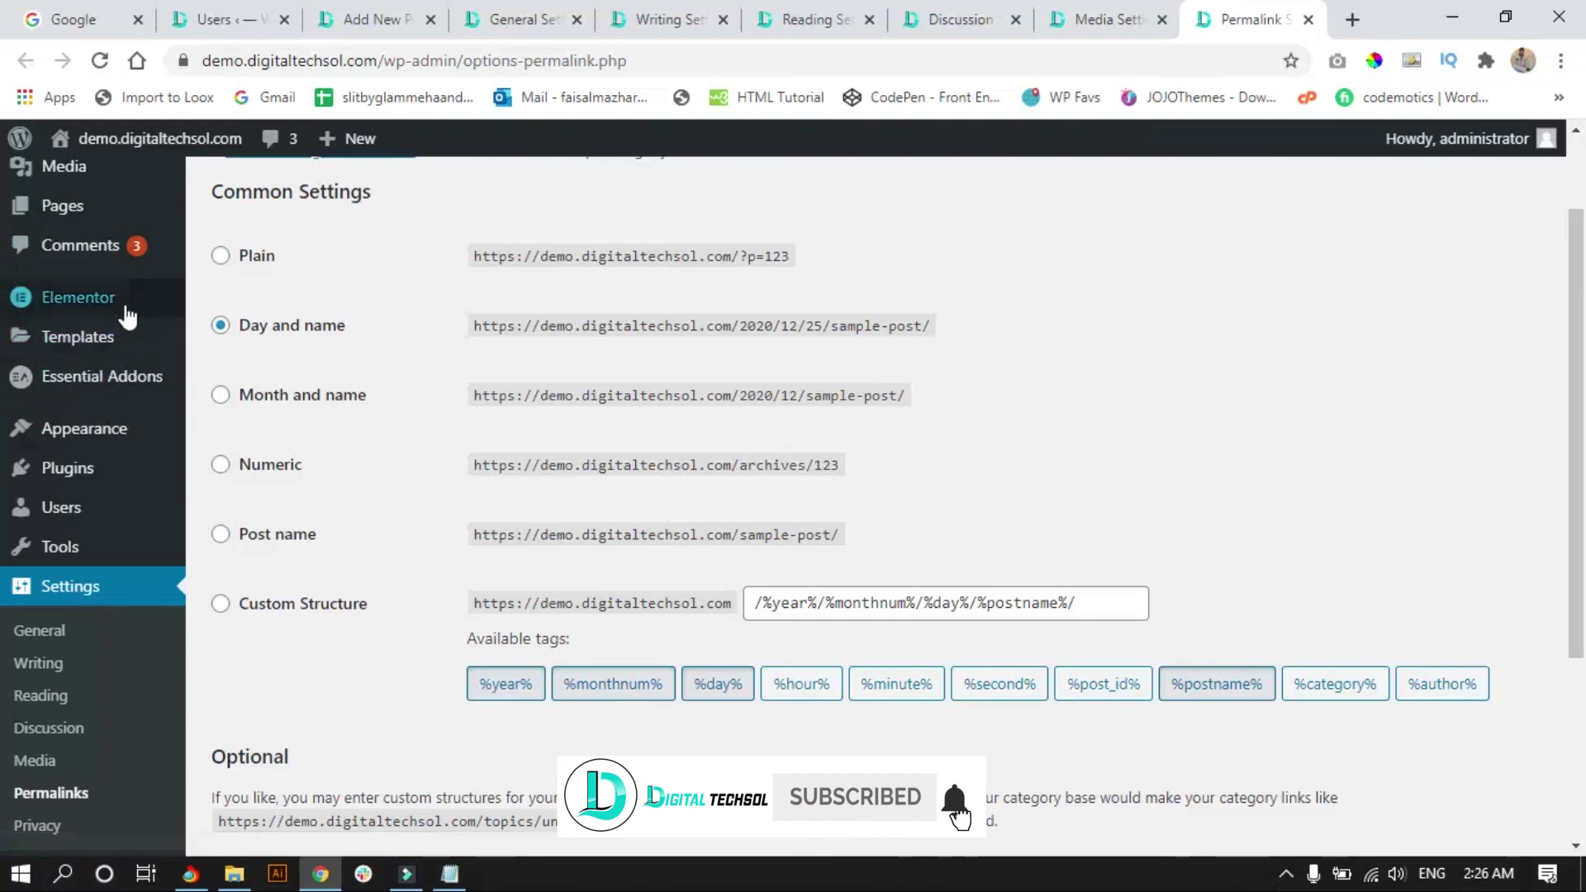
pyautogui.scroll(3, 245, 353)
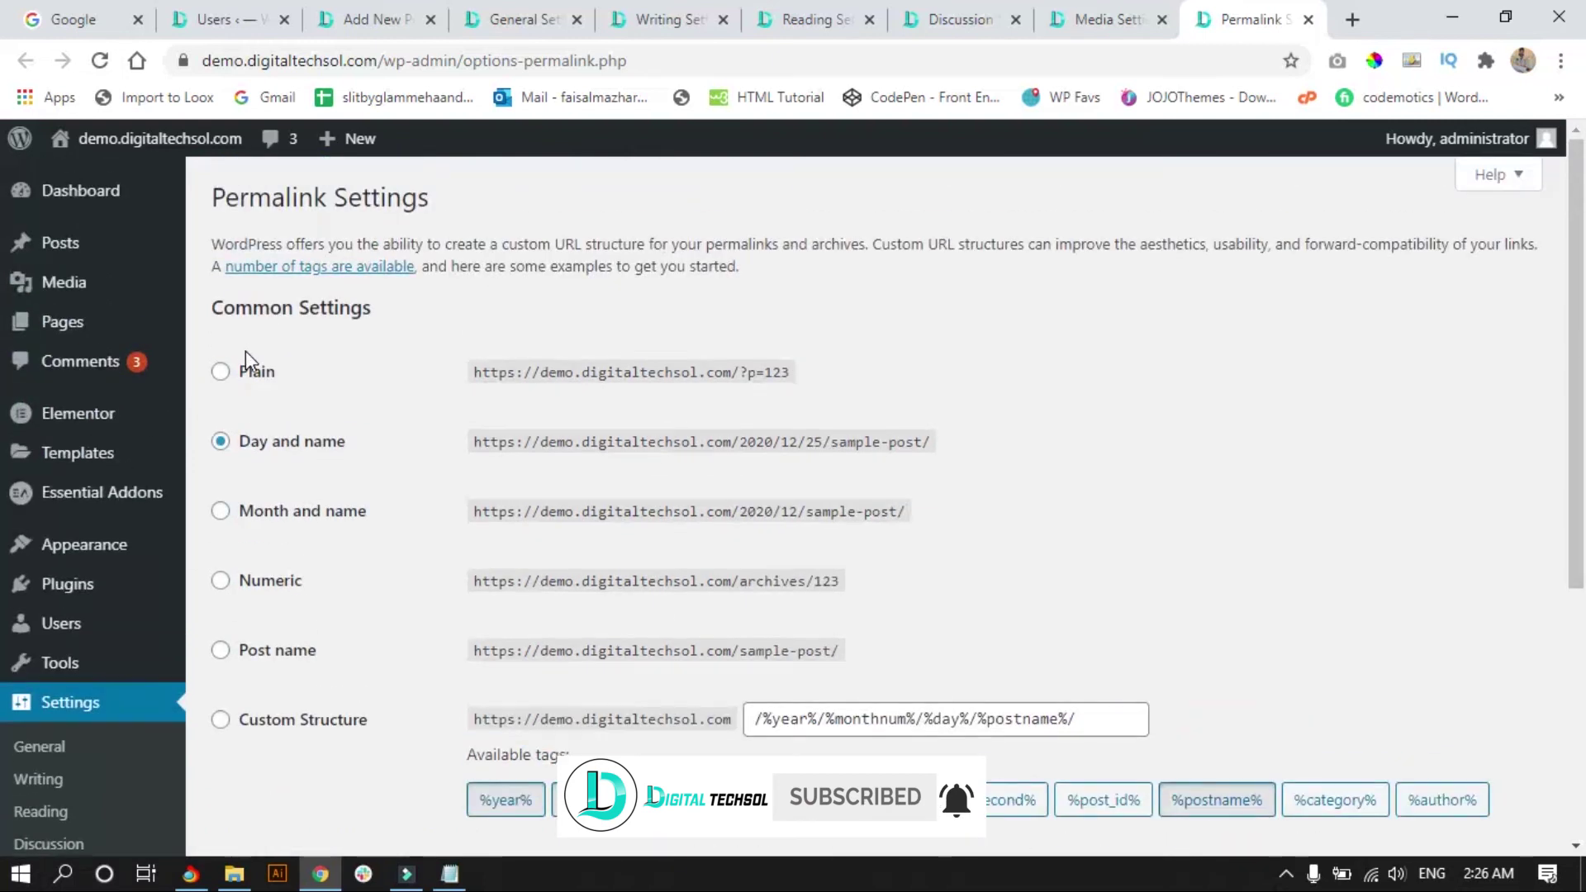
pyautogui.scroll(-3, 246, 350)
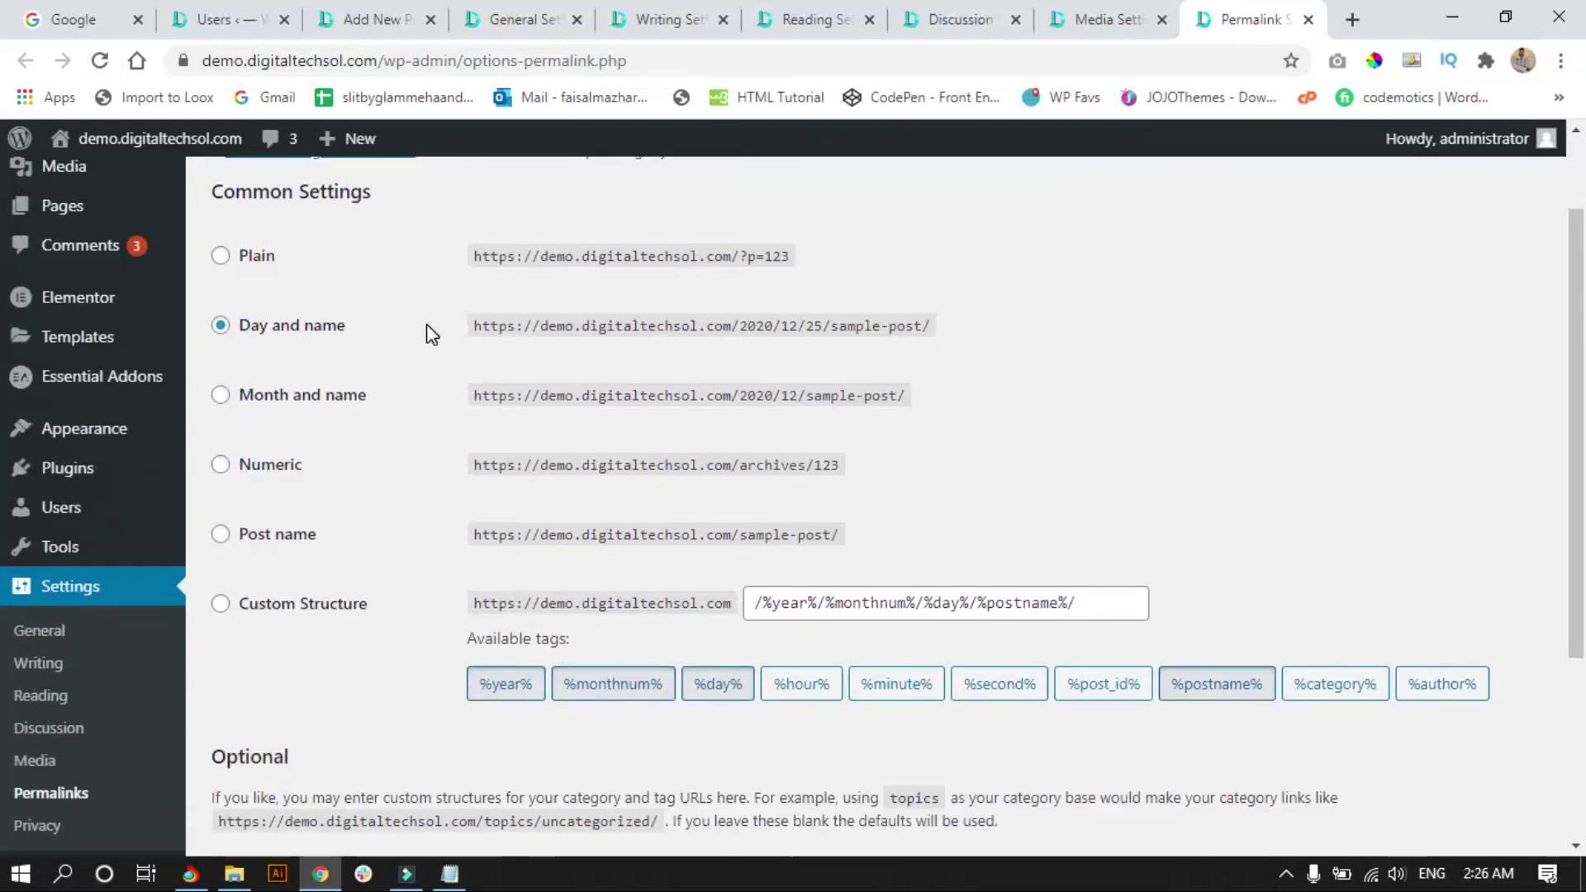
pyautogui.moveTo(479, 326); pyautogui.dragTo(915, 328)
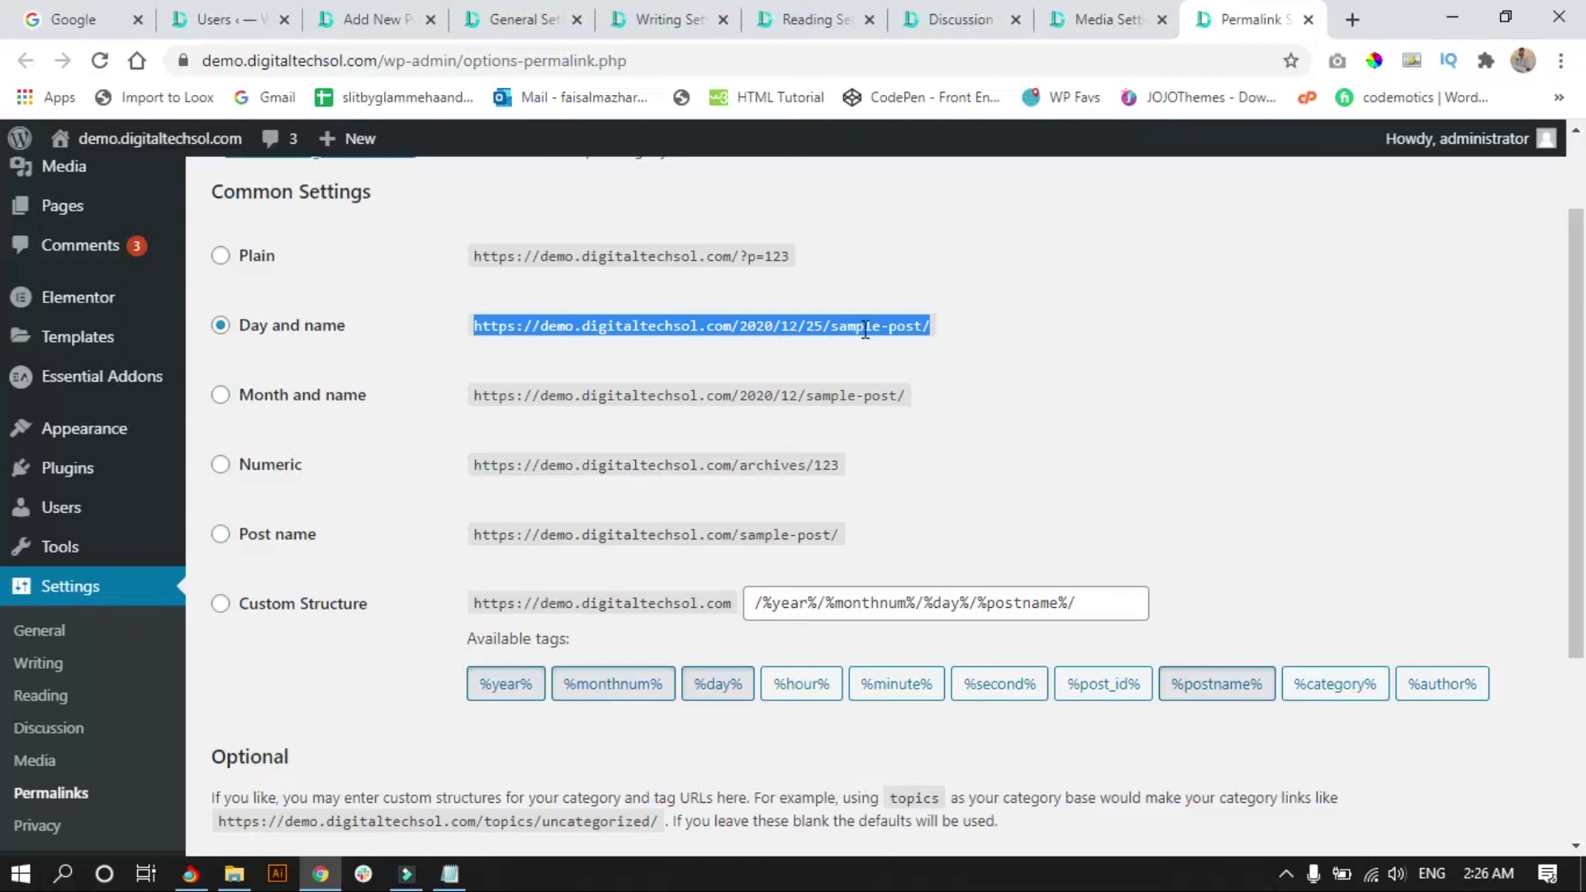
# - Set the permalink structure to Post name and save the changes
pyautogui.click(220, 535)
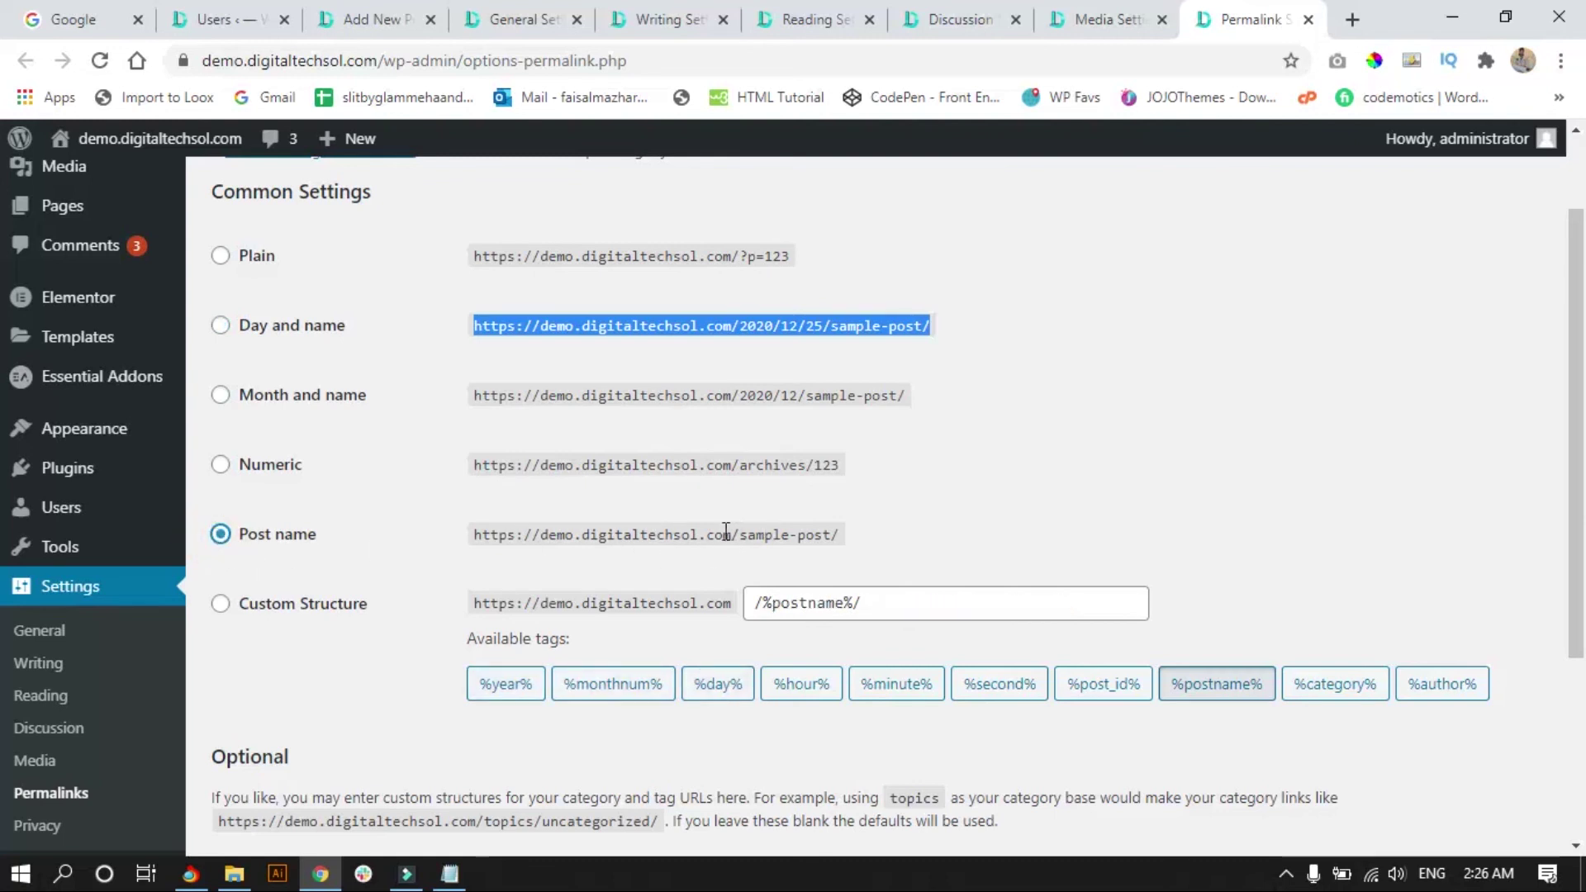
pyautogui.moveTo(742, 535); pyautogui.dragTo(832, 533)
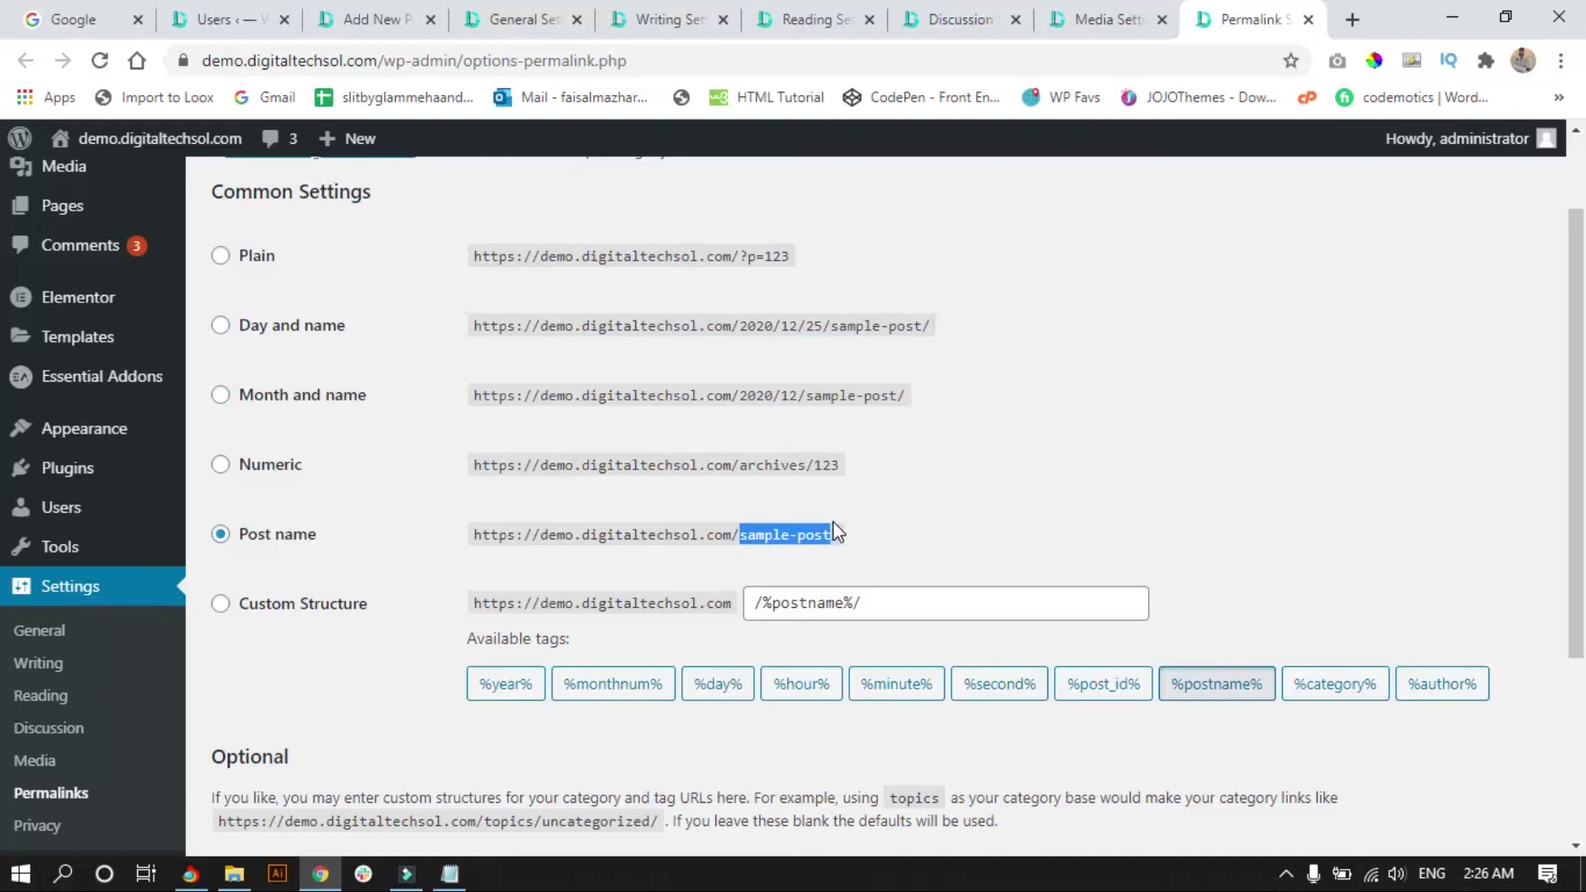
pyautogui.click(904, 528)
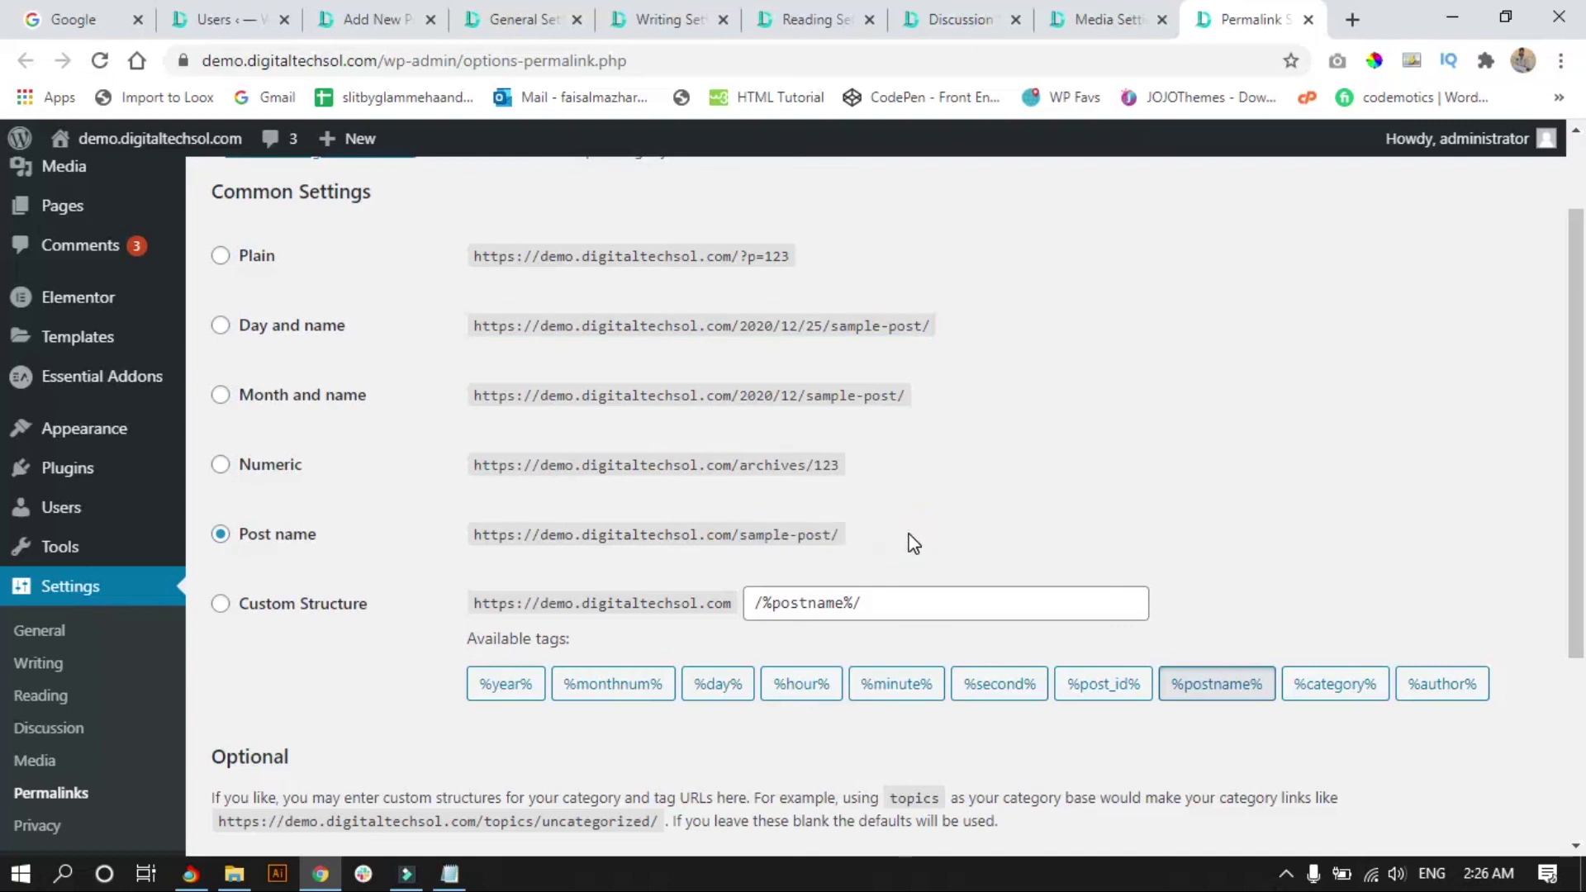
pyautogui.scroll(-4, 290, 528)
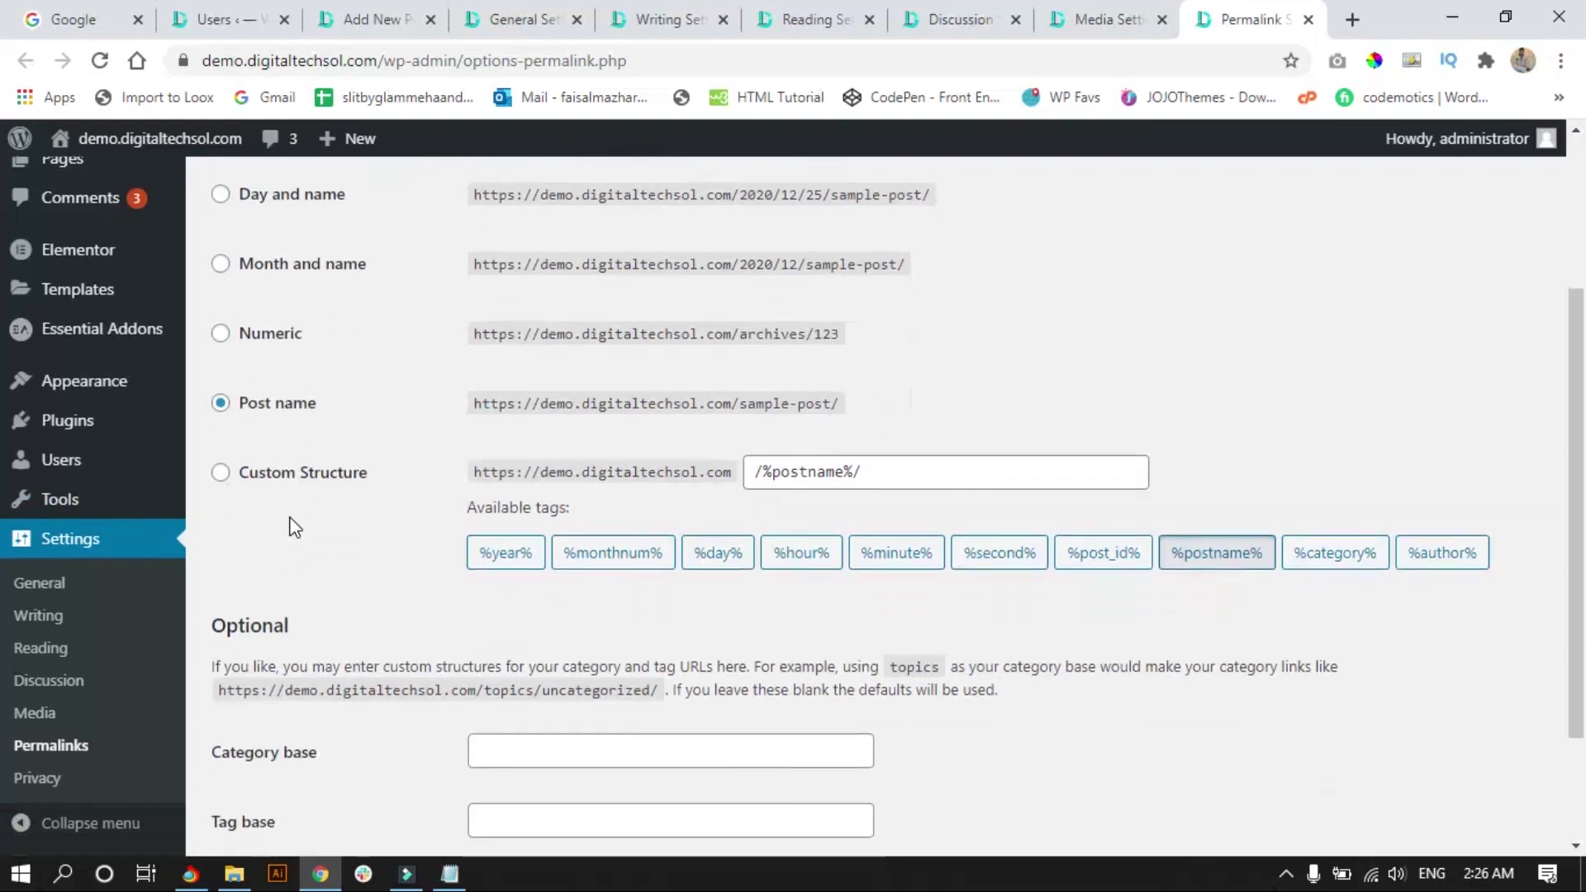
pyautogui.click(294, 736)
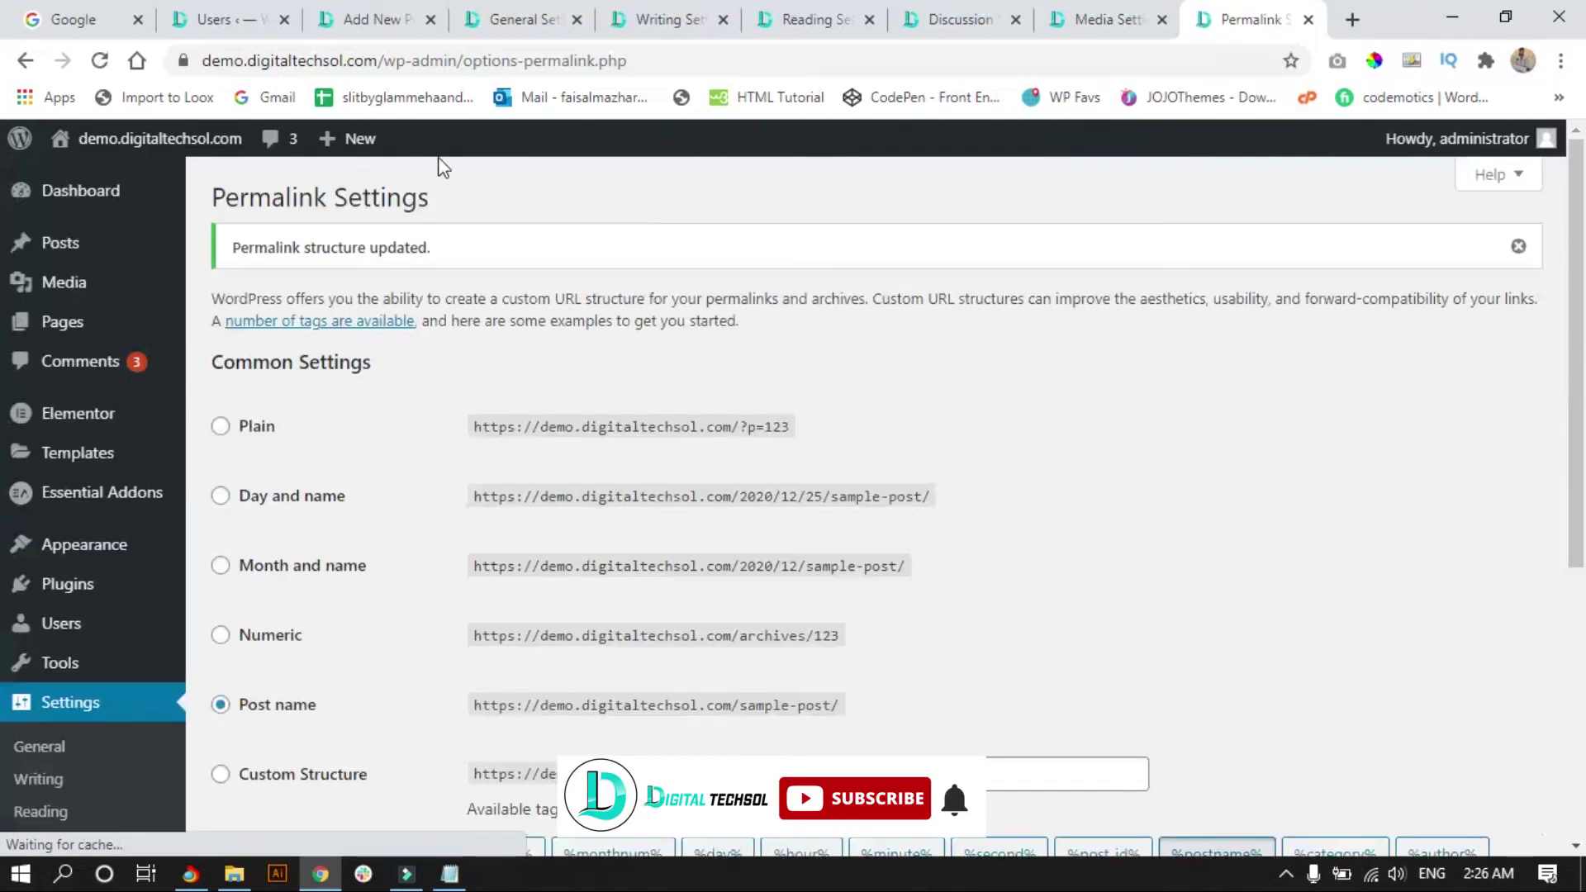
# - Return from the Users page to the Dashboard home and look through all of its widgets
pyautogui.click(212, 23)
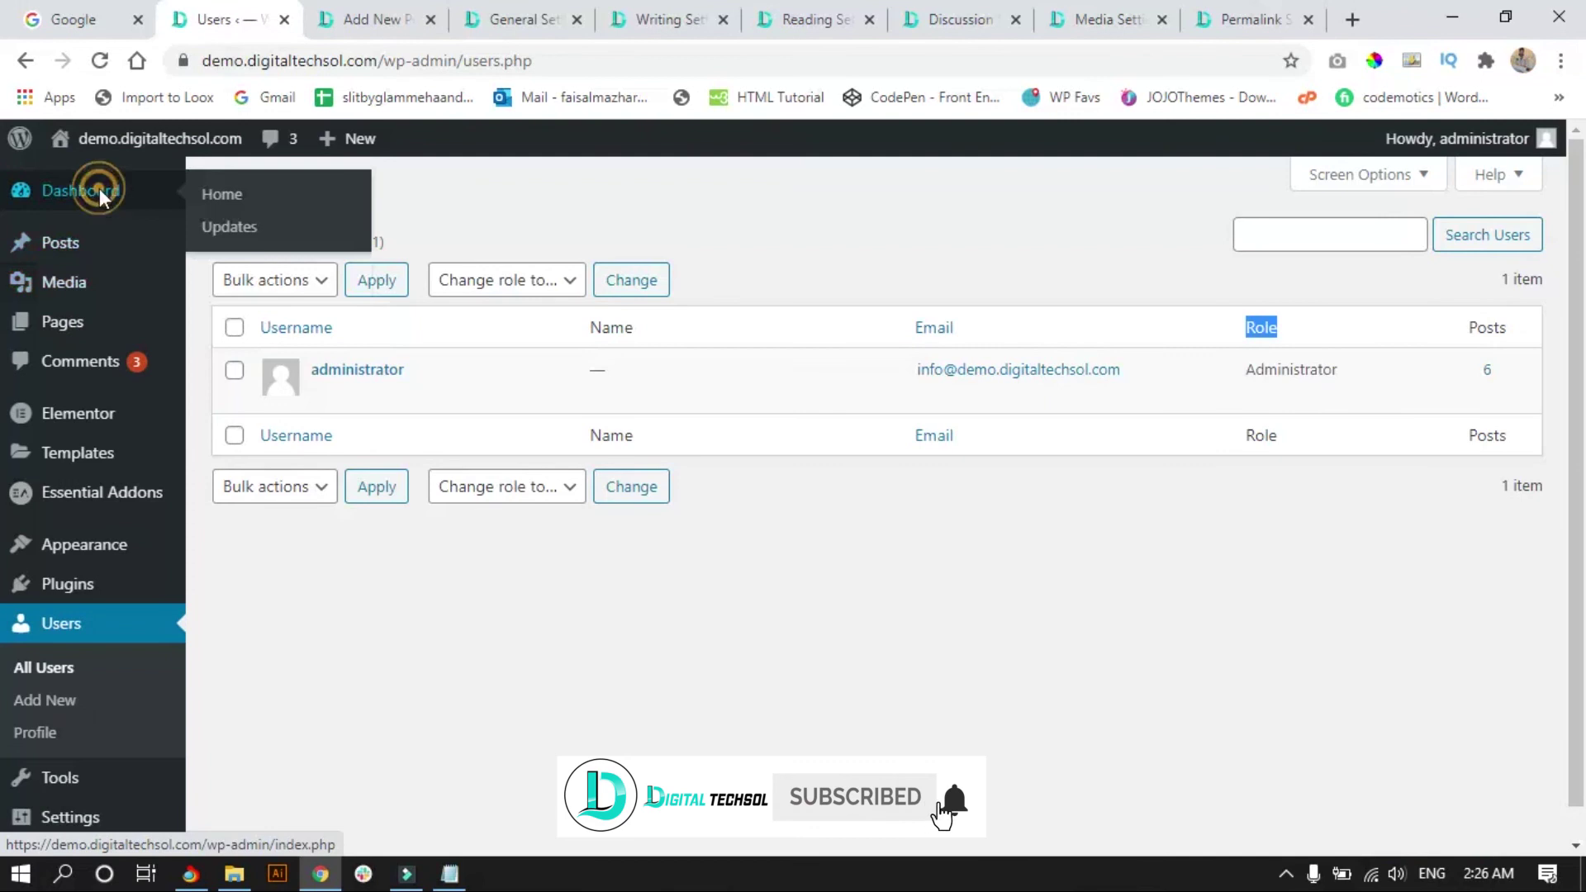
pyautogui.click(98, 194)
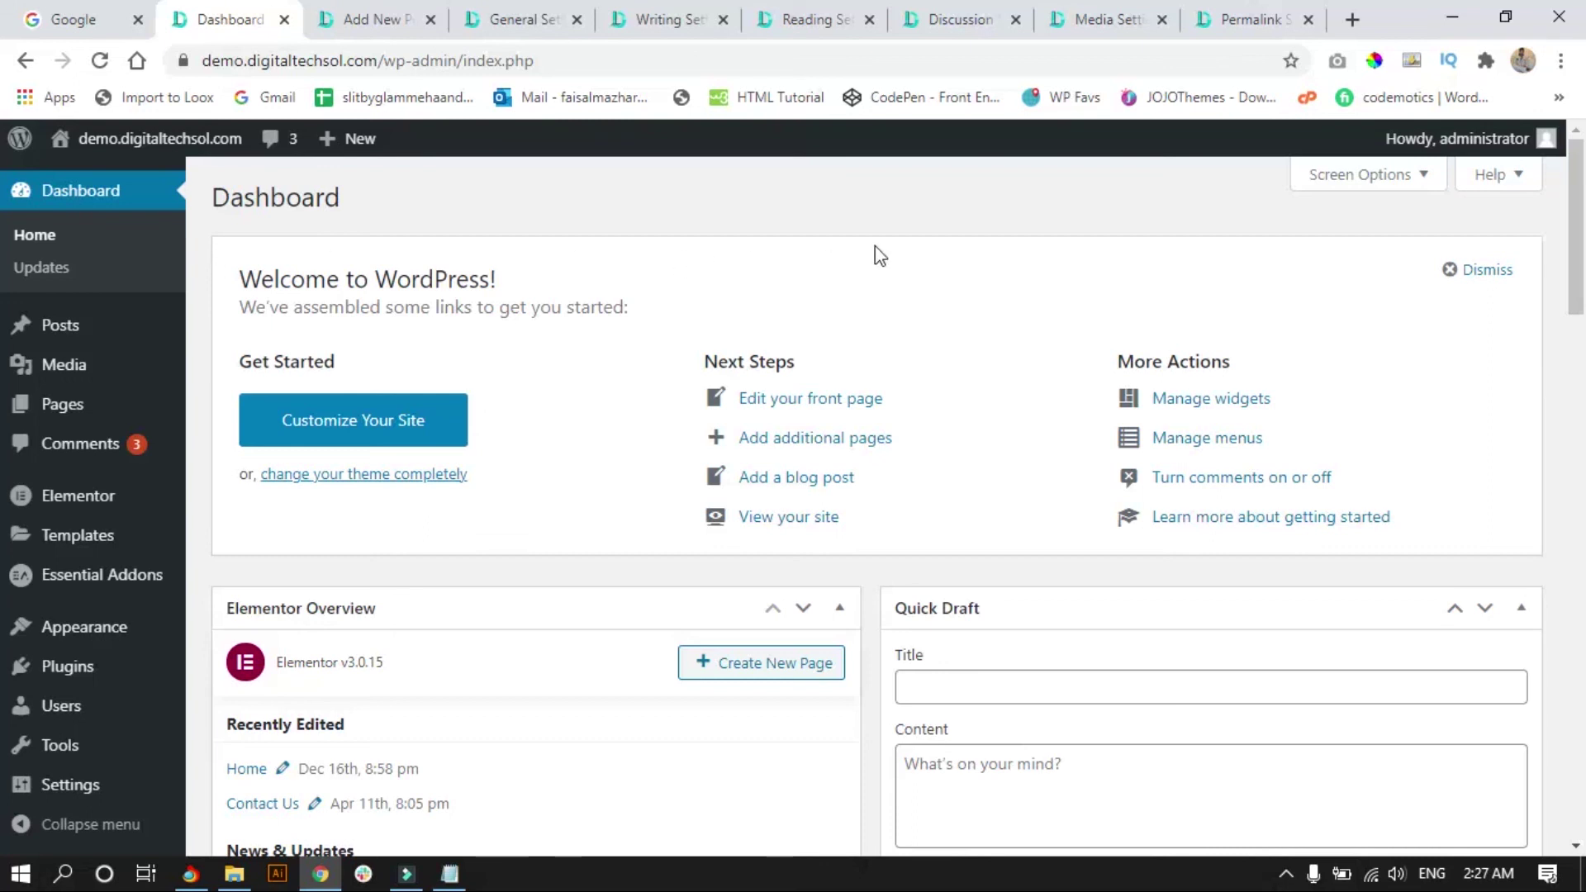
pyautogui.scroll(-10, 1217, 272)
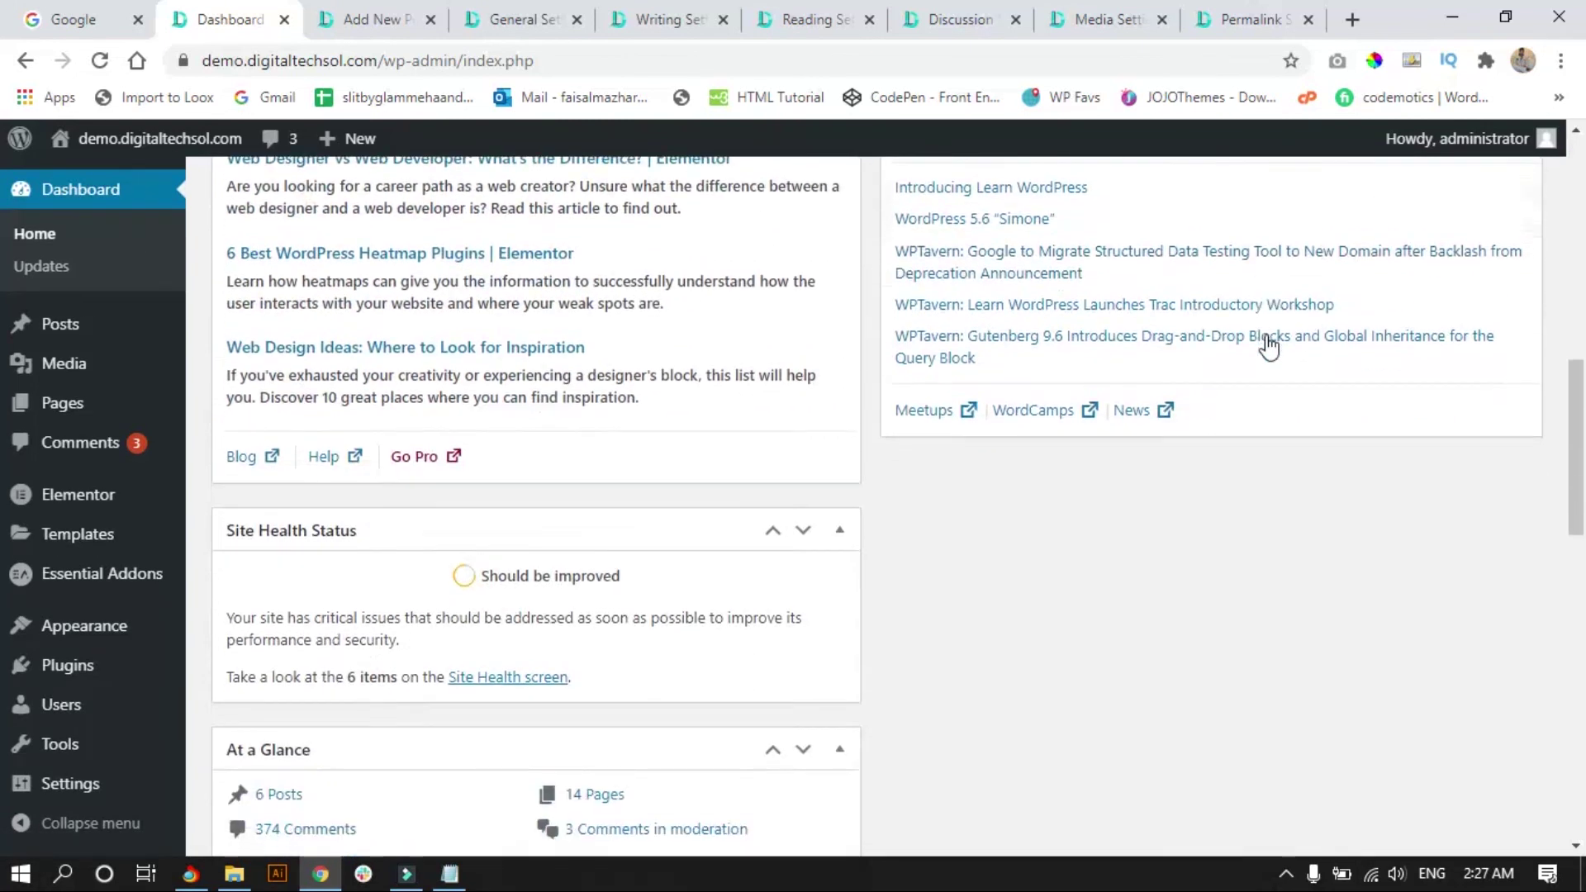
pyautogui.scroll(-15, 1269, 347)
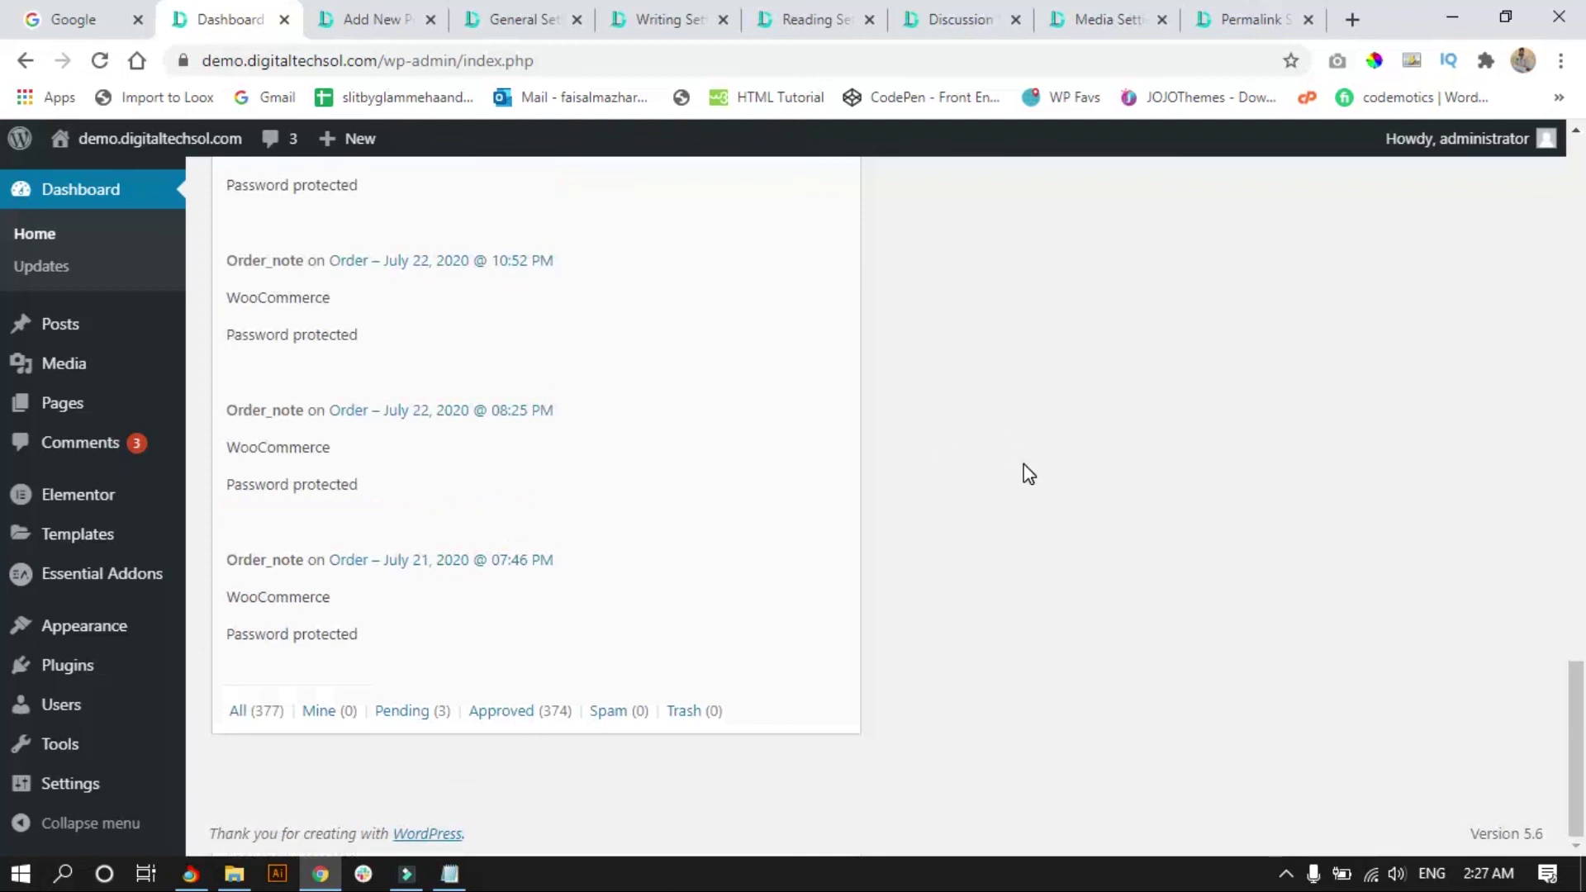
pyautogui.scroll(14, 1028, 473)
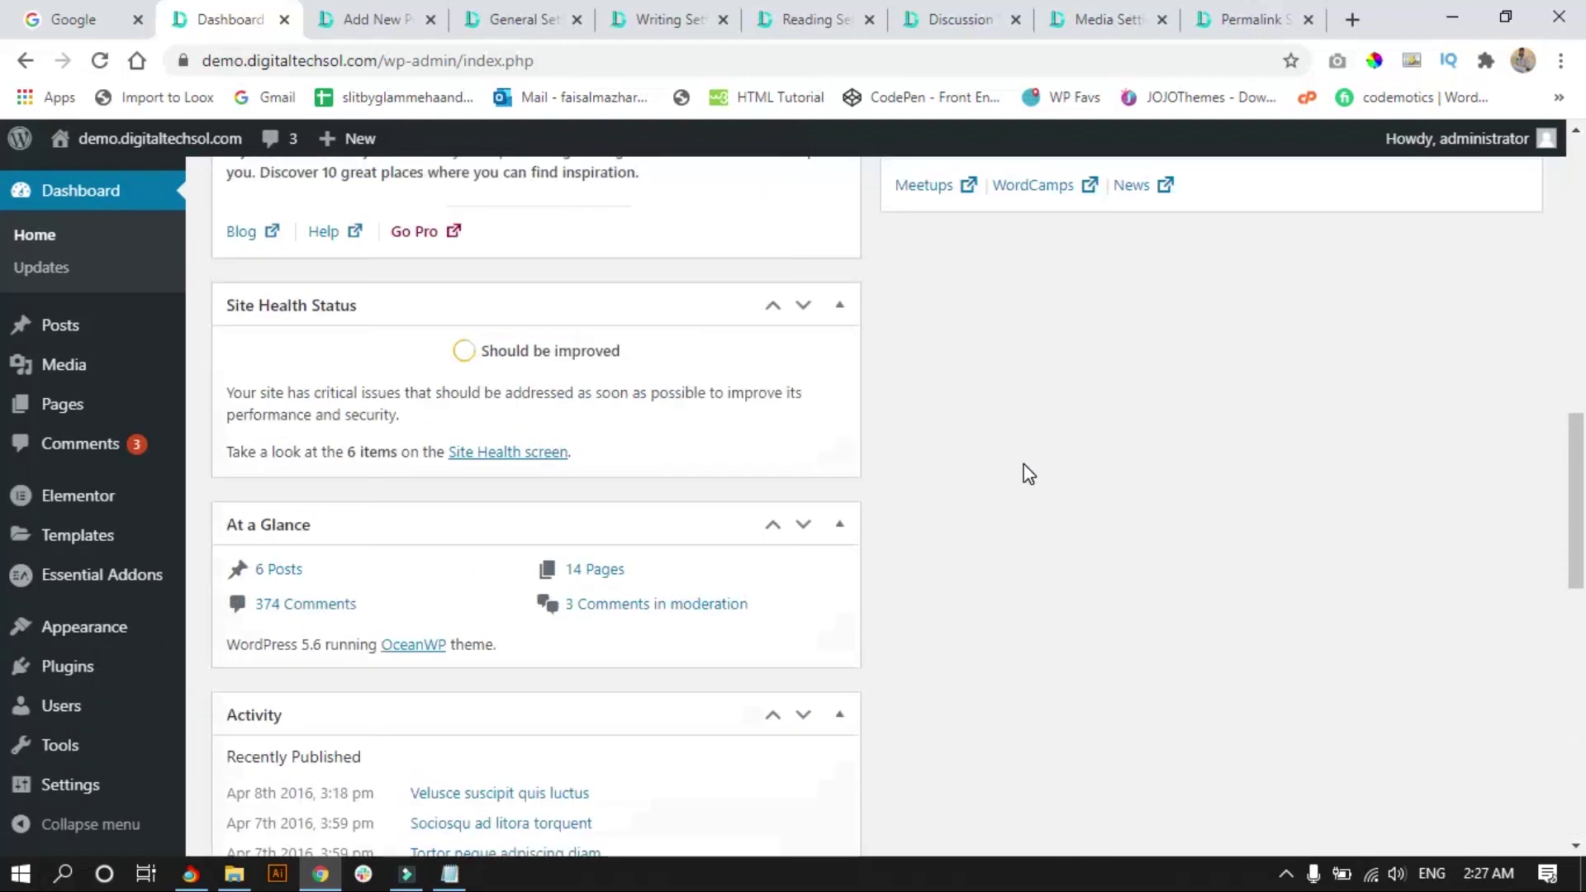
pyautogui.scroll(12, 1028, 473)
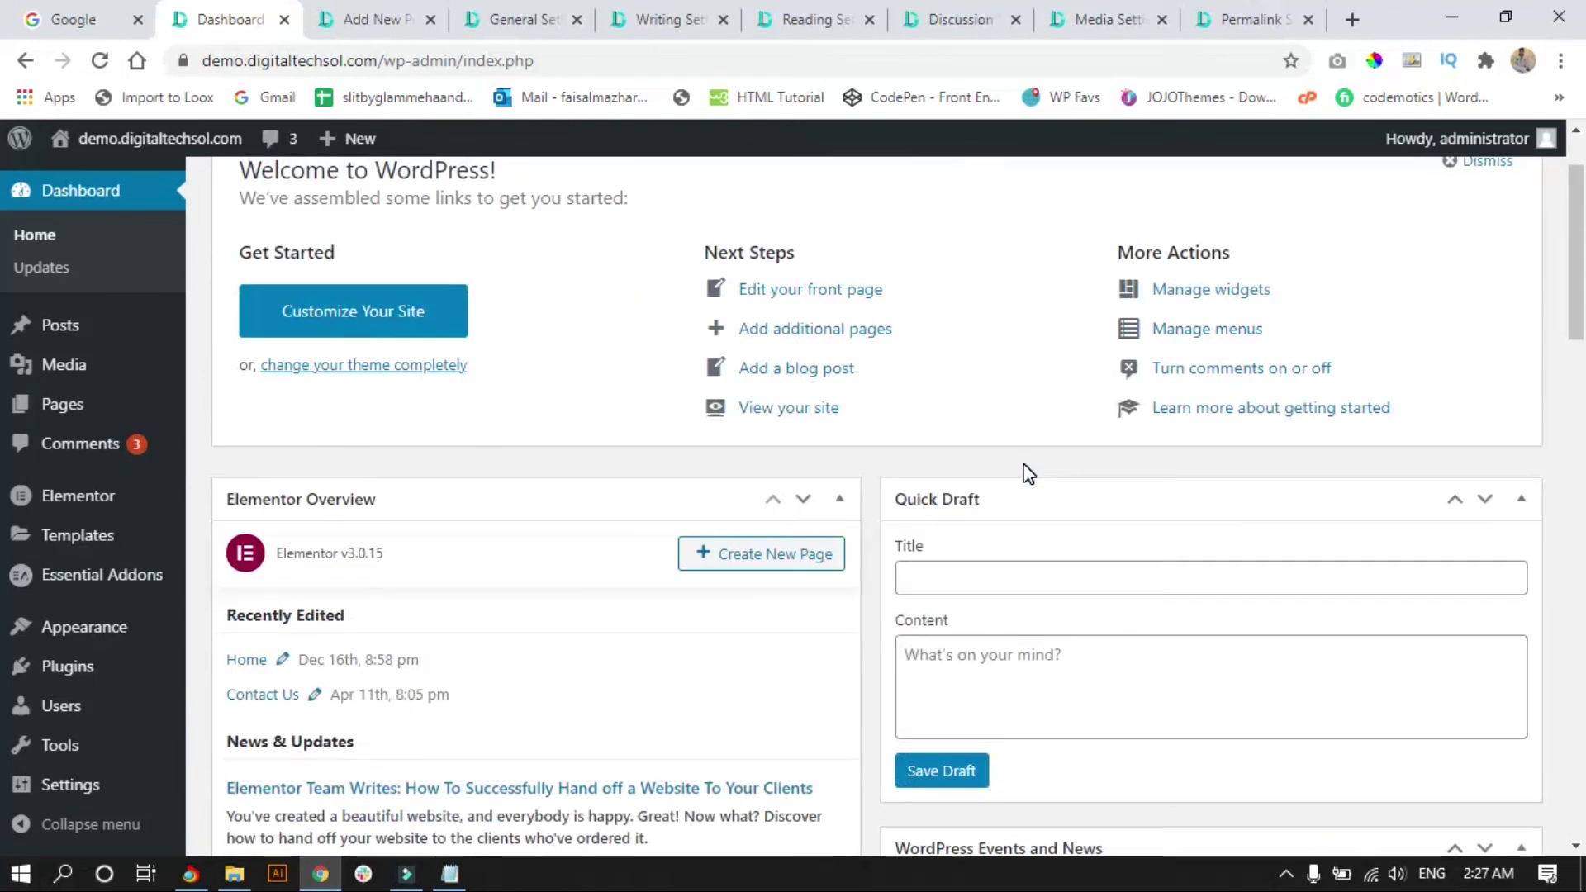
pyautogui.scroll(2, 741, 485)
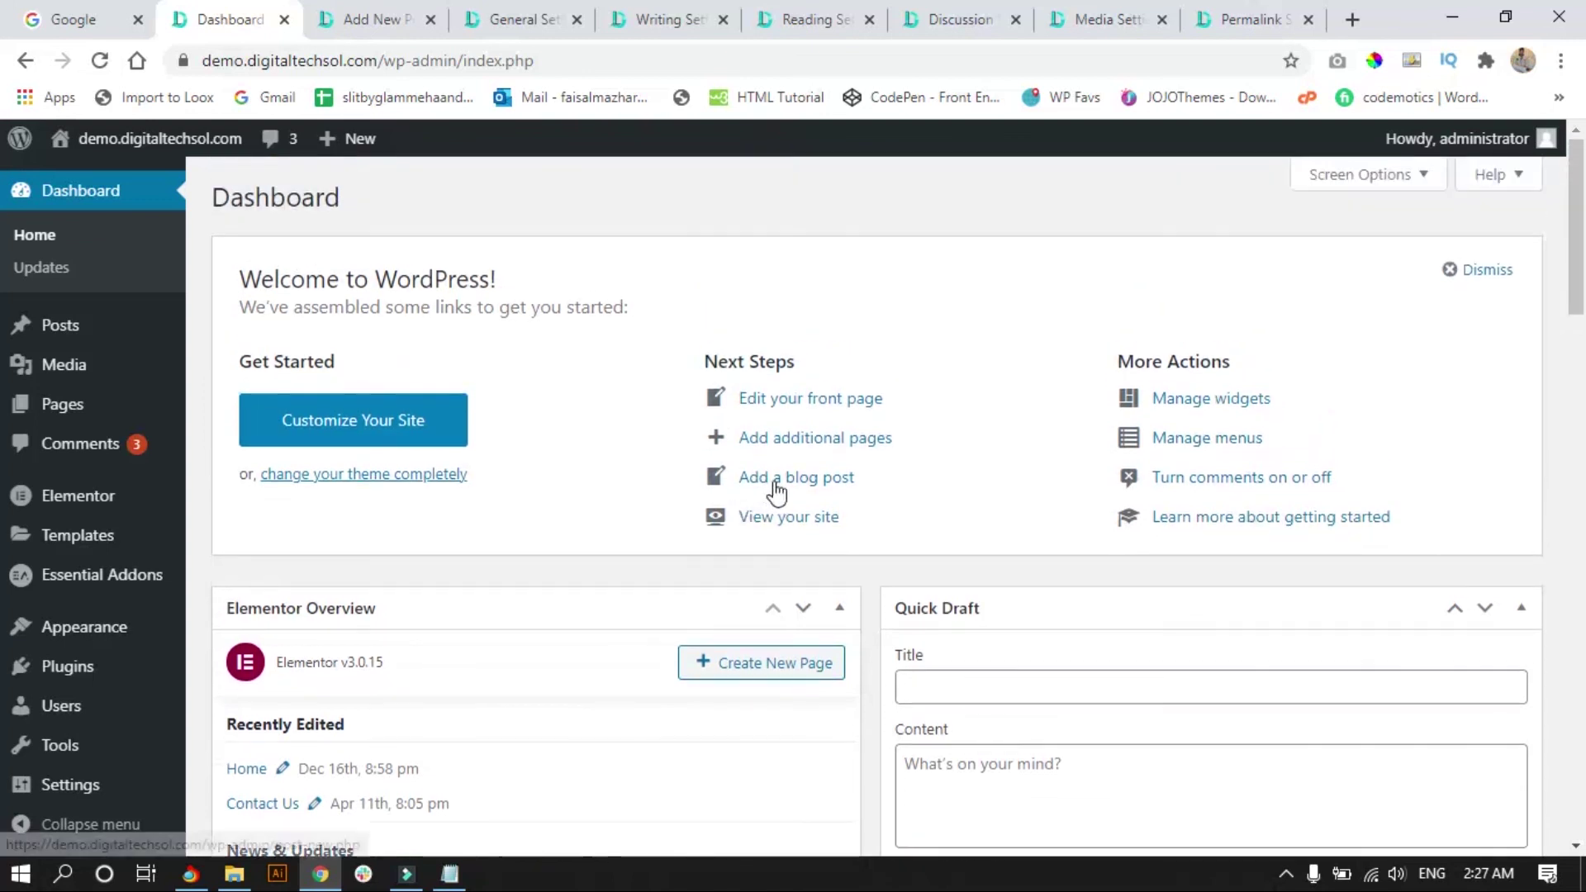
# - Hide the Elementor Overview, Quick Draft and WordPress Events and News boxes on the Dashboard, keeping the Welcome panel shown
pyautogui.click(1416, 192)
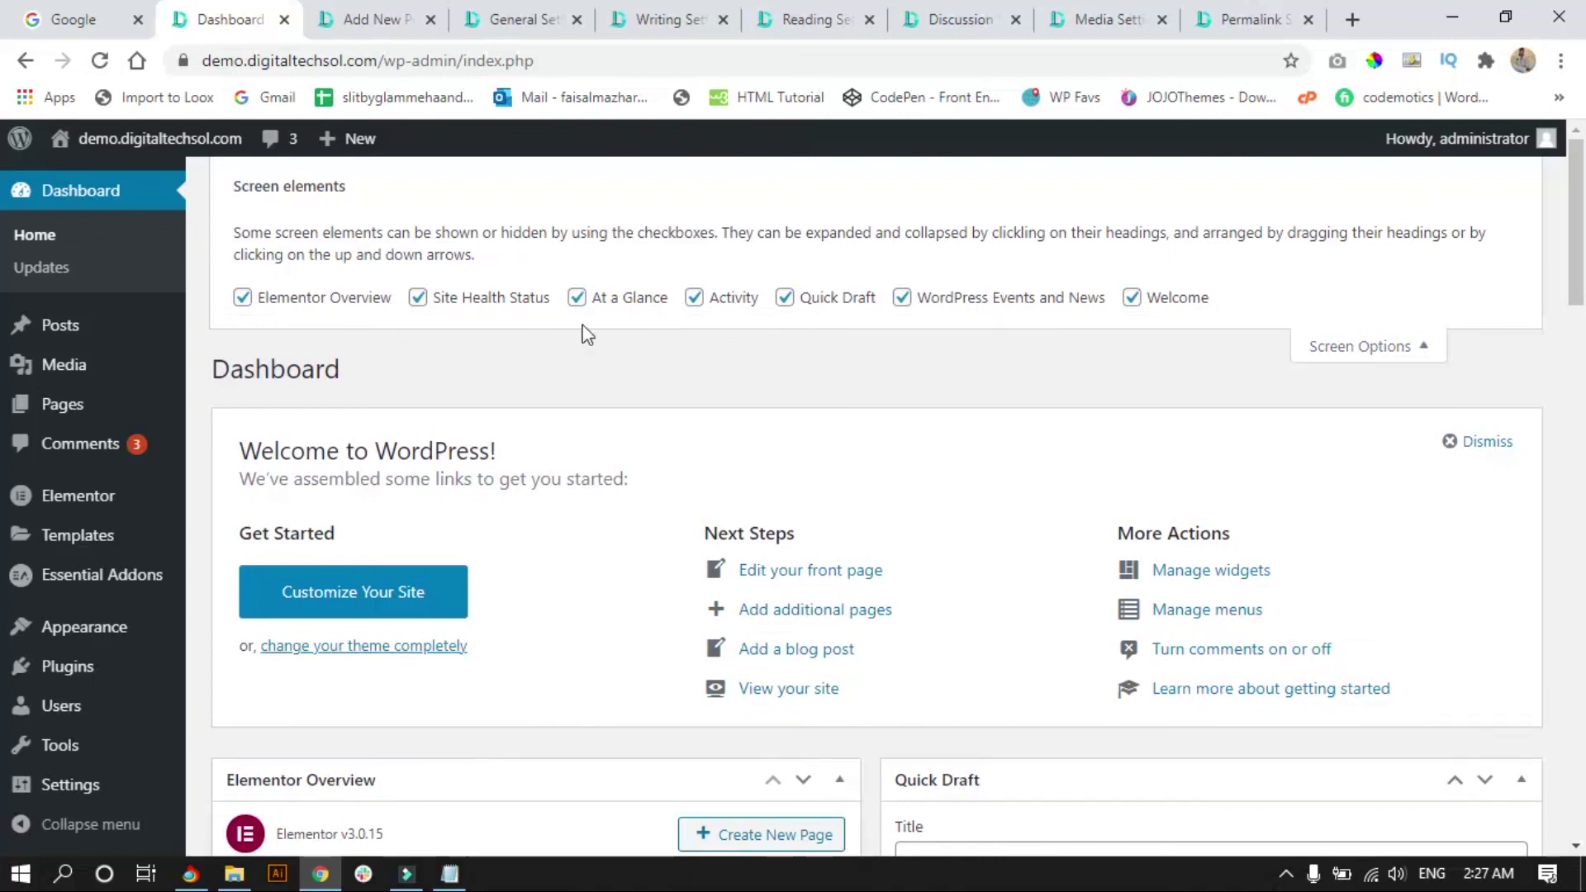
pyautogui.click(242, 299)
pyautogui.click(826, 304)
pyautogui.click(933, 299)
pyautogui.click(1148, 299)
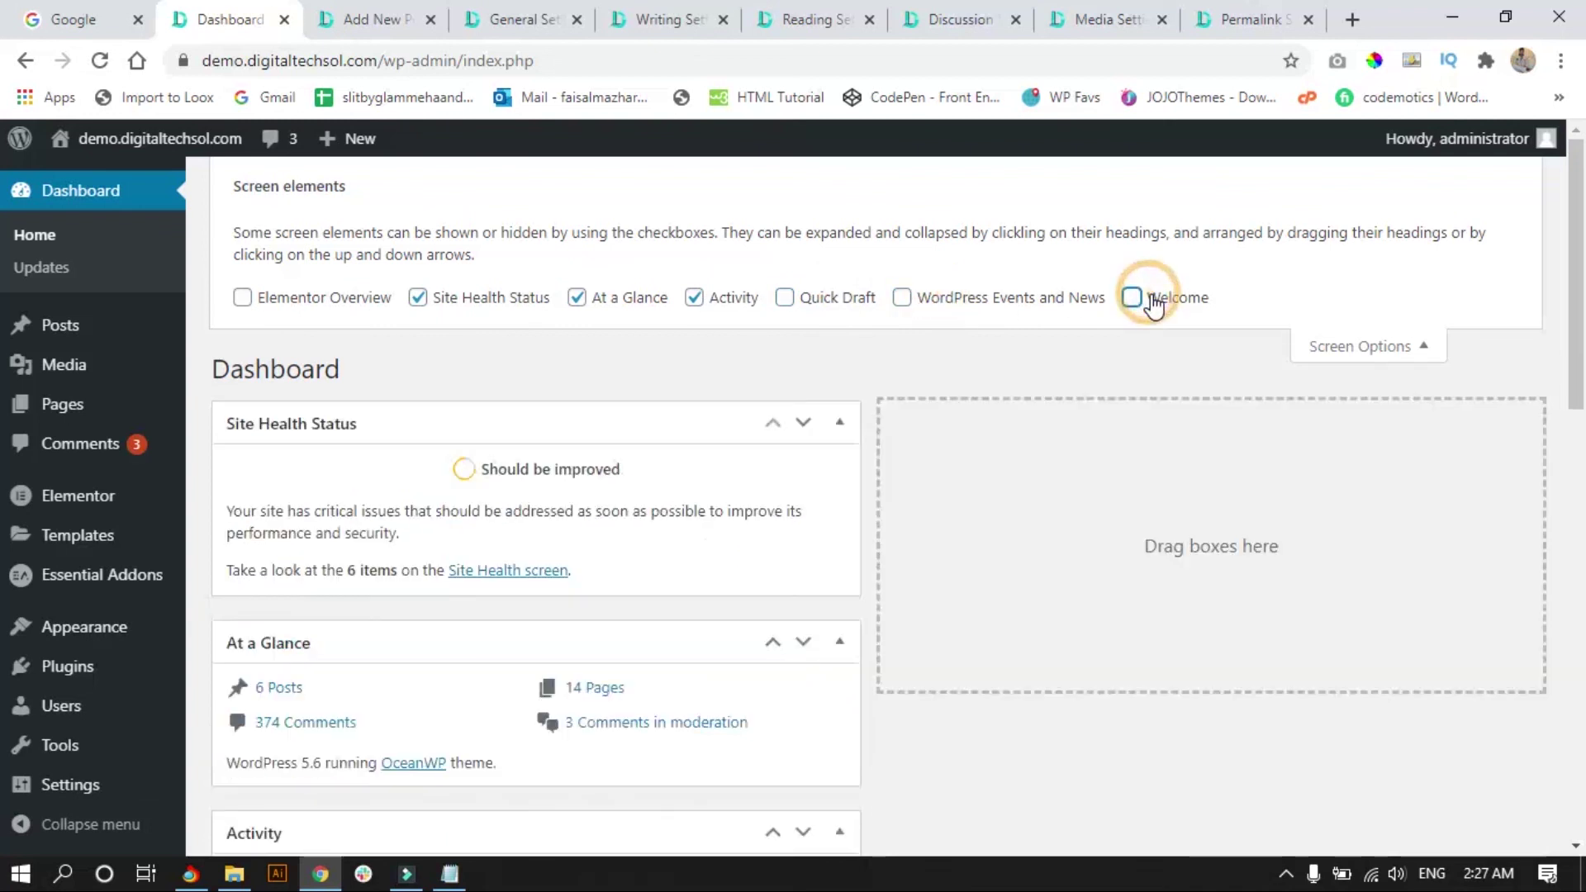
pyautogui.click(1131, 298)
pyautogui.click(1414, 347)
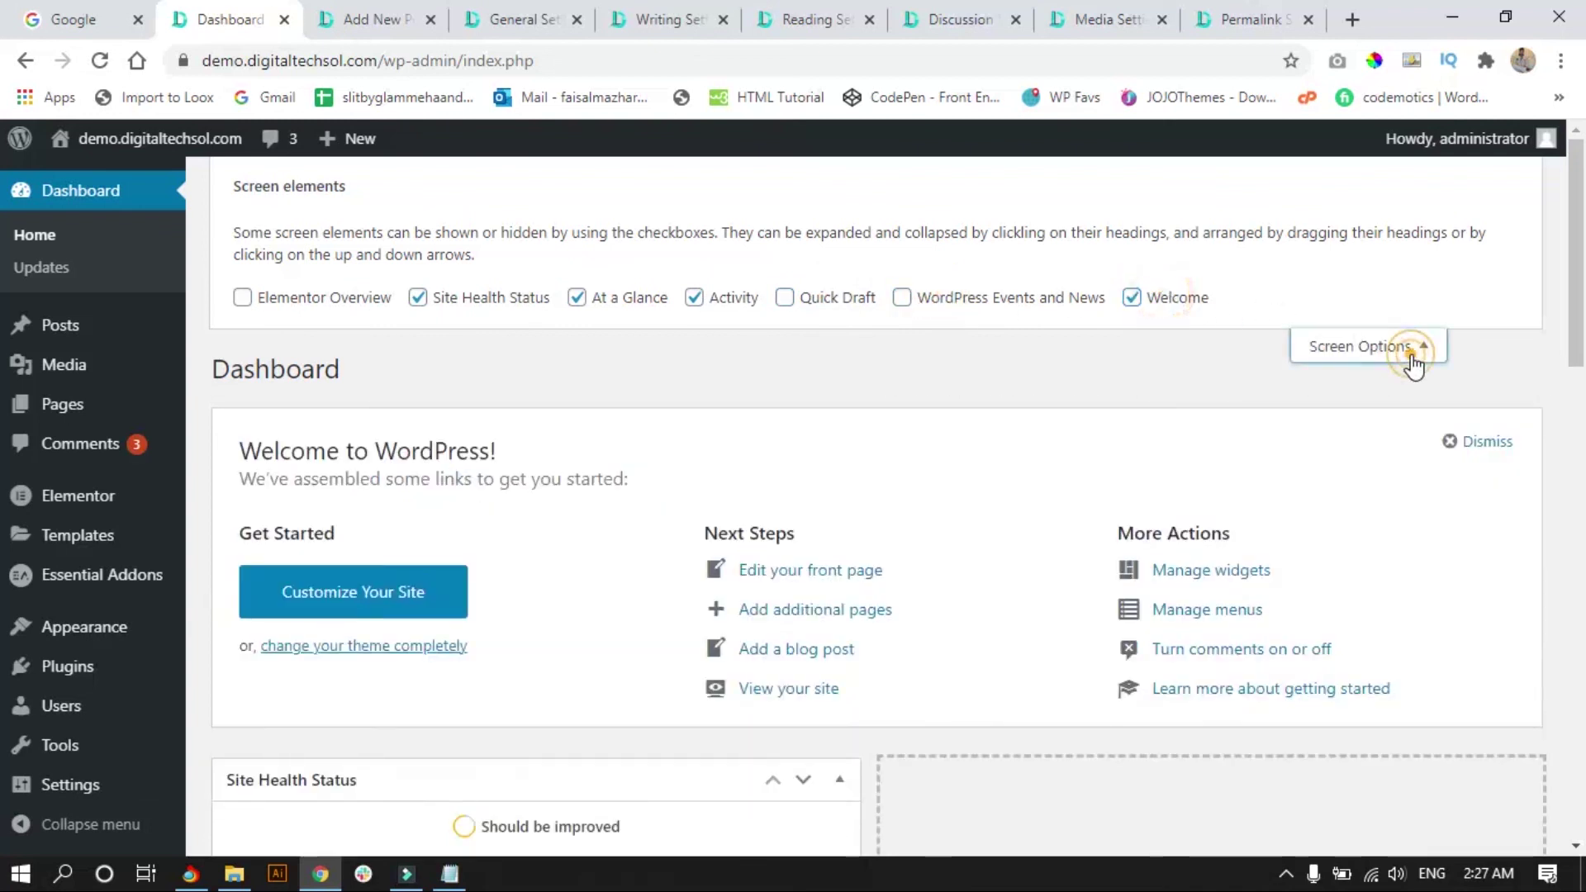
# - Move the Activity box into the empty Dashboard column and look over the new arrangement
pyautogui.scroll(-5, 963, 319)
pyautogui.moveTo(657, 442); pyautogui.dragTo(1327, 354)
pyautogui.scroll(-10, 1327, 354)
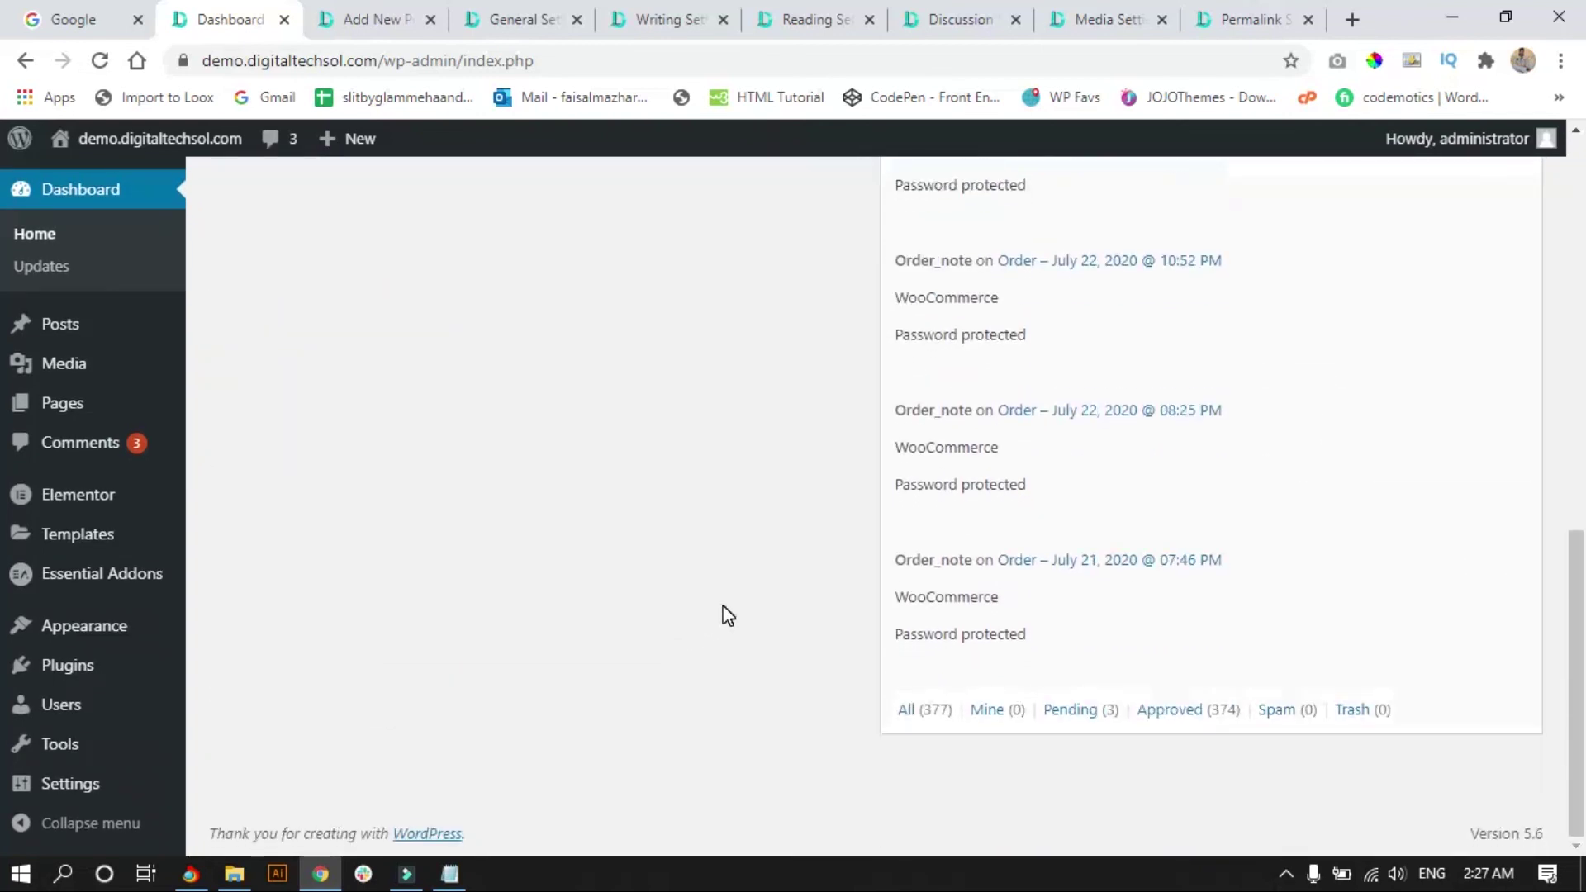
pyautogui.scroll(10, 727, 616)
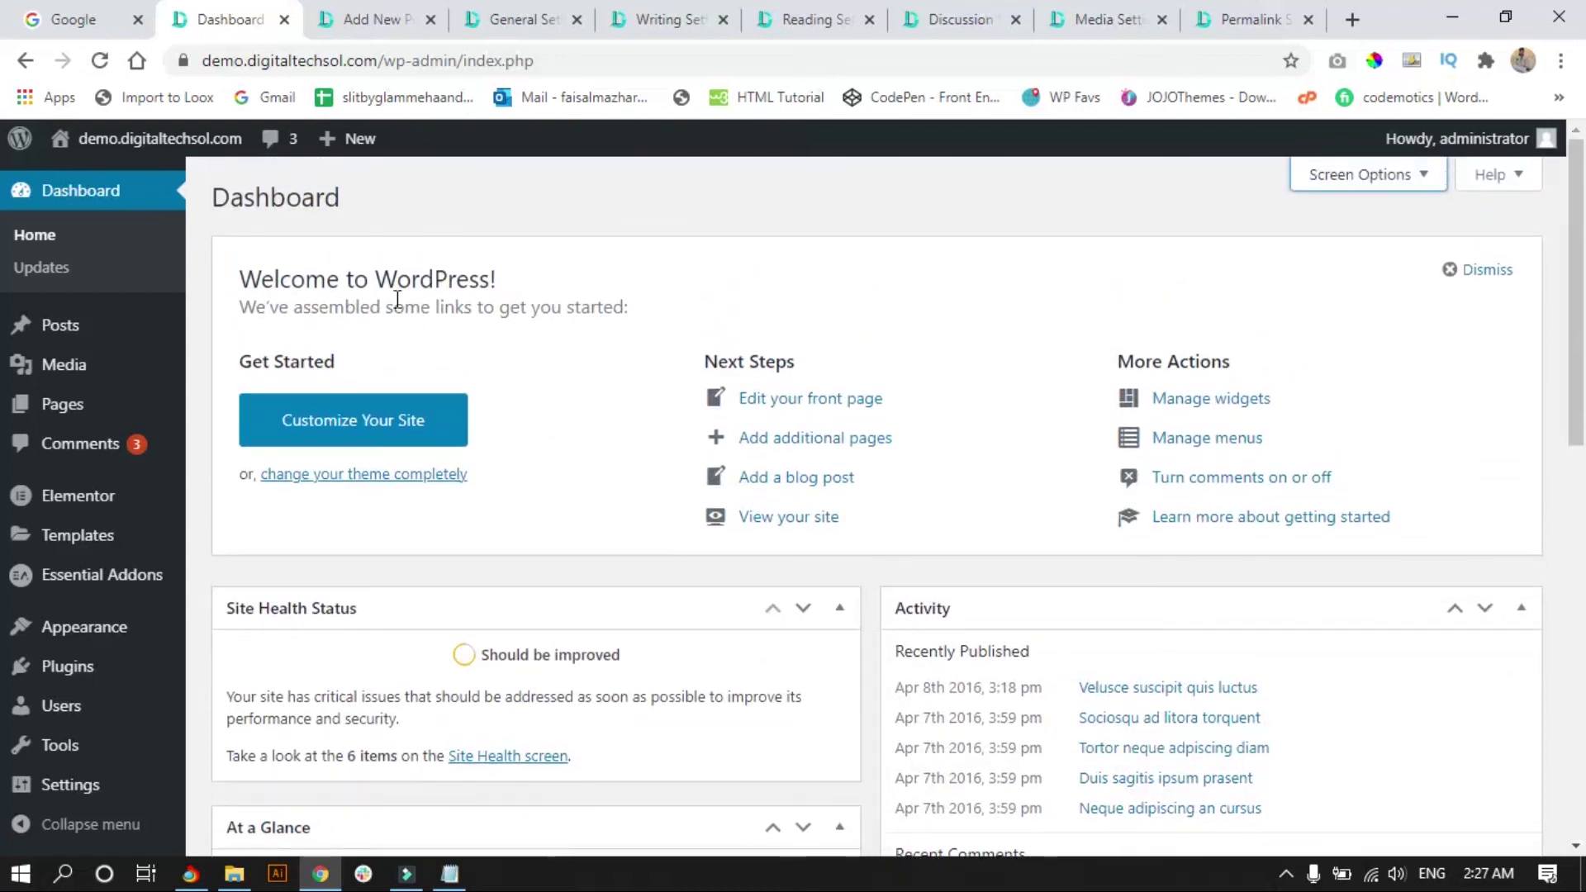
# - Open the live site in a new tab, look through its homepage, and return to the section outline in Notepad
pyautogui.moveTo(82, 144)
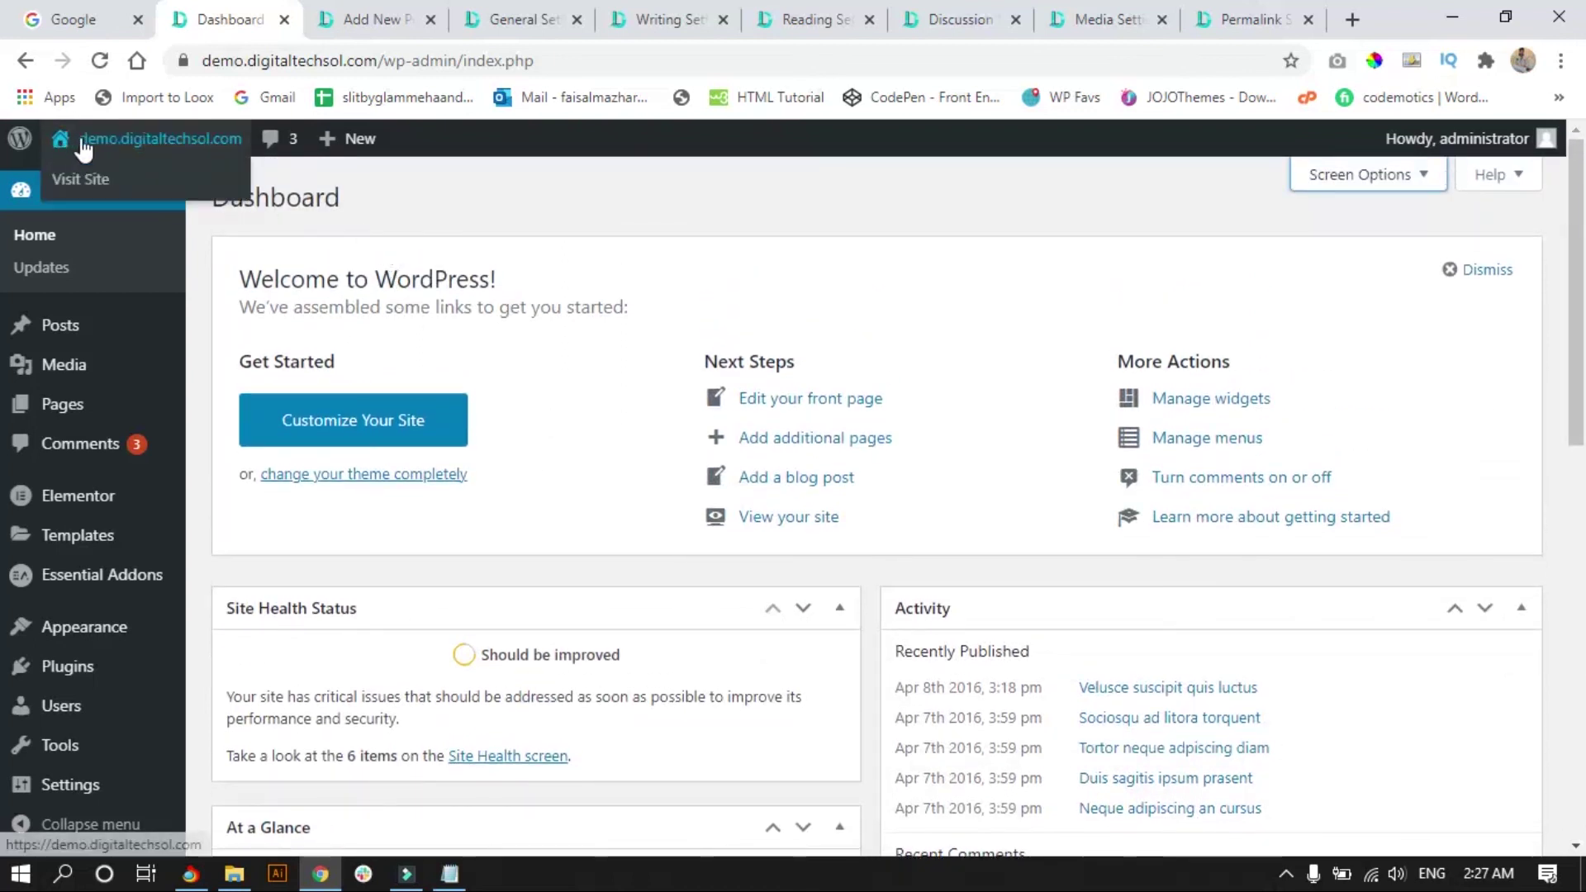
pyautogui.middleClick(85, 192)
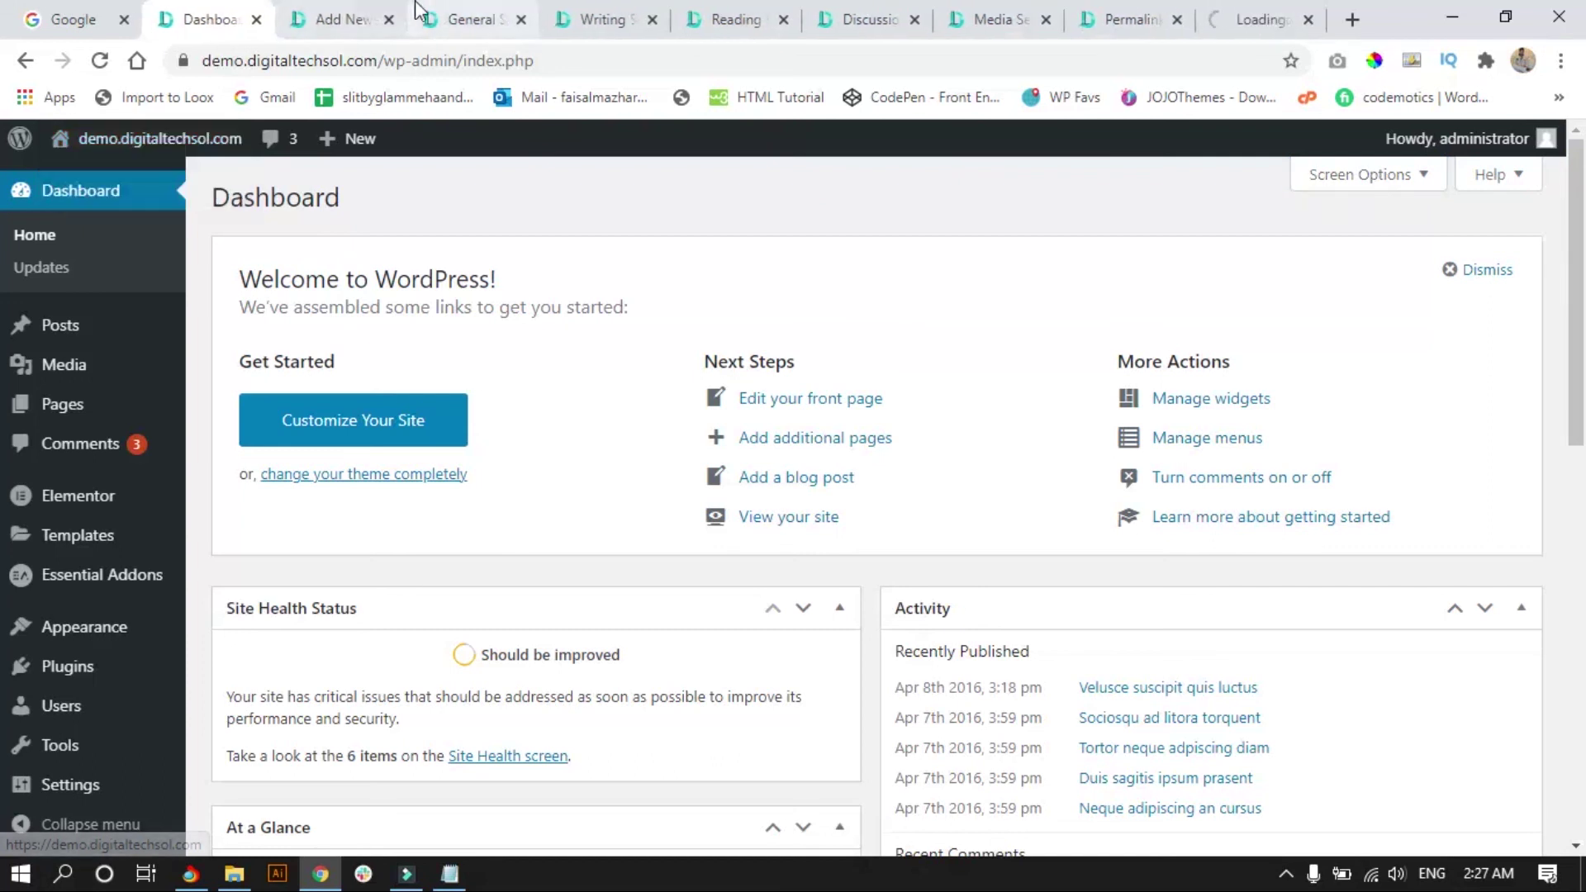
pyautogui.click(1279, 32)
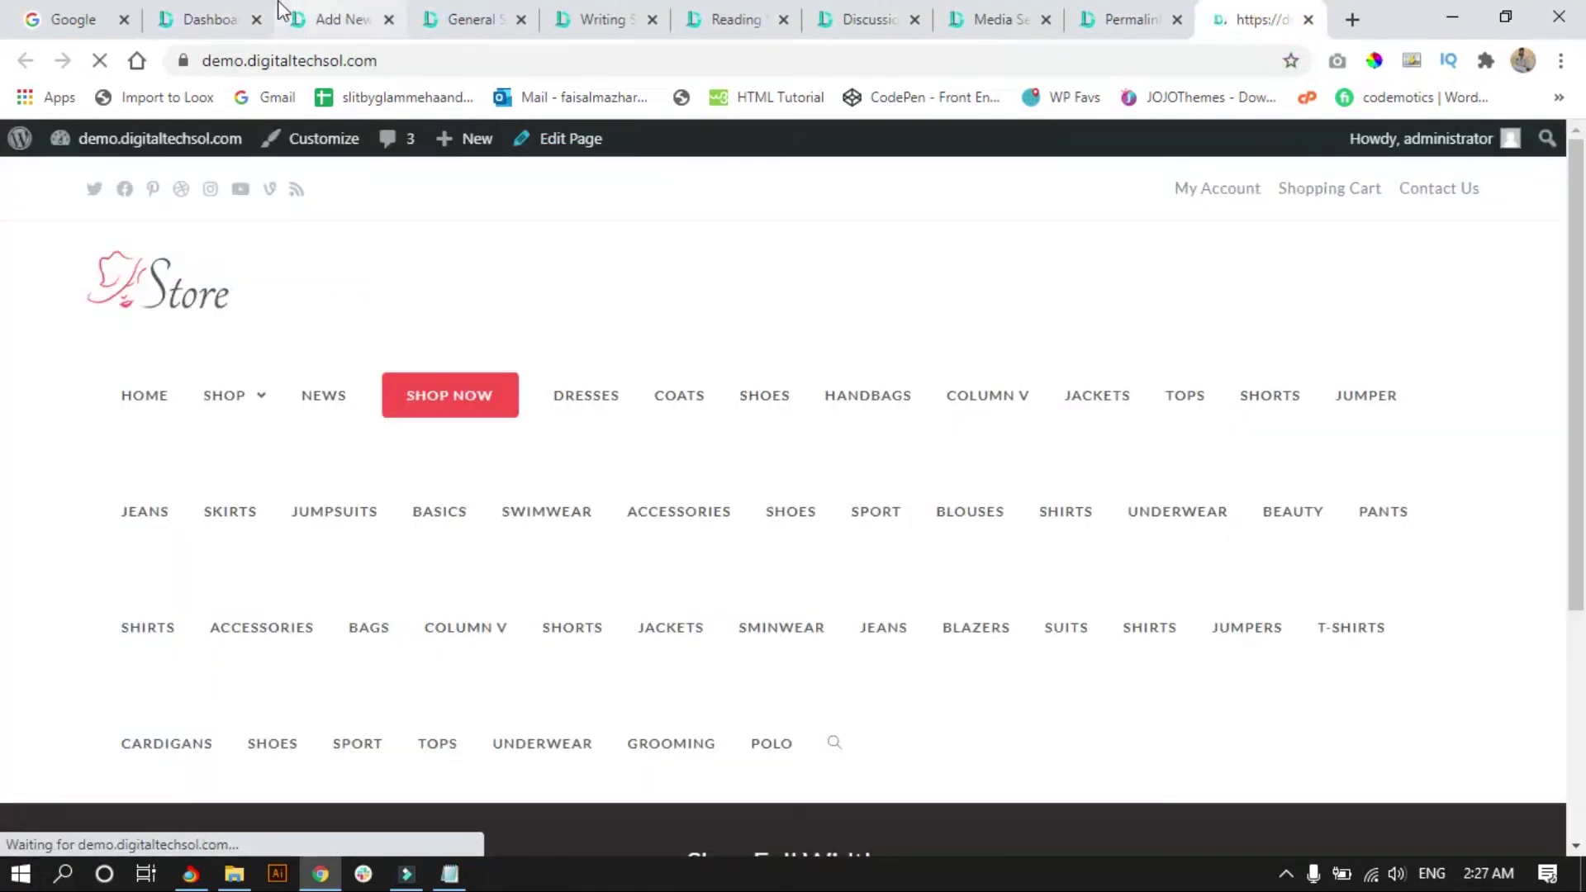
pyautogui.scroll(-4, 357, 422)
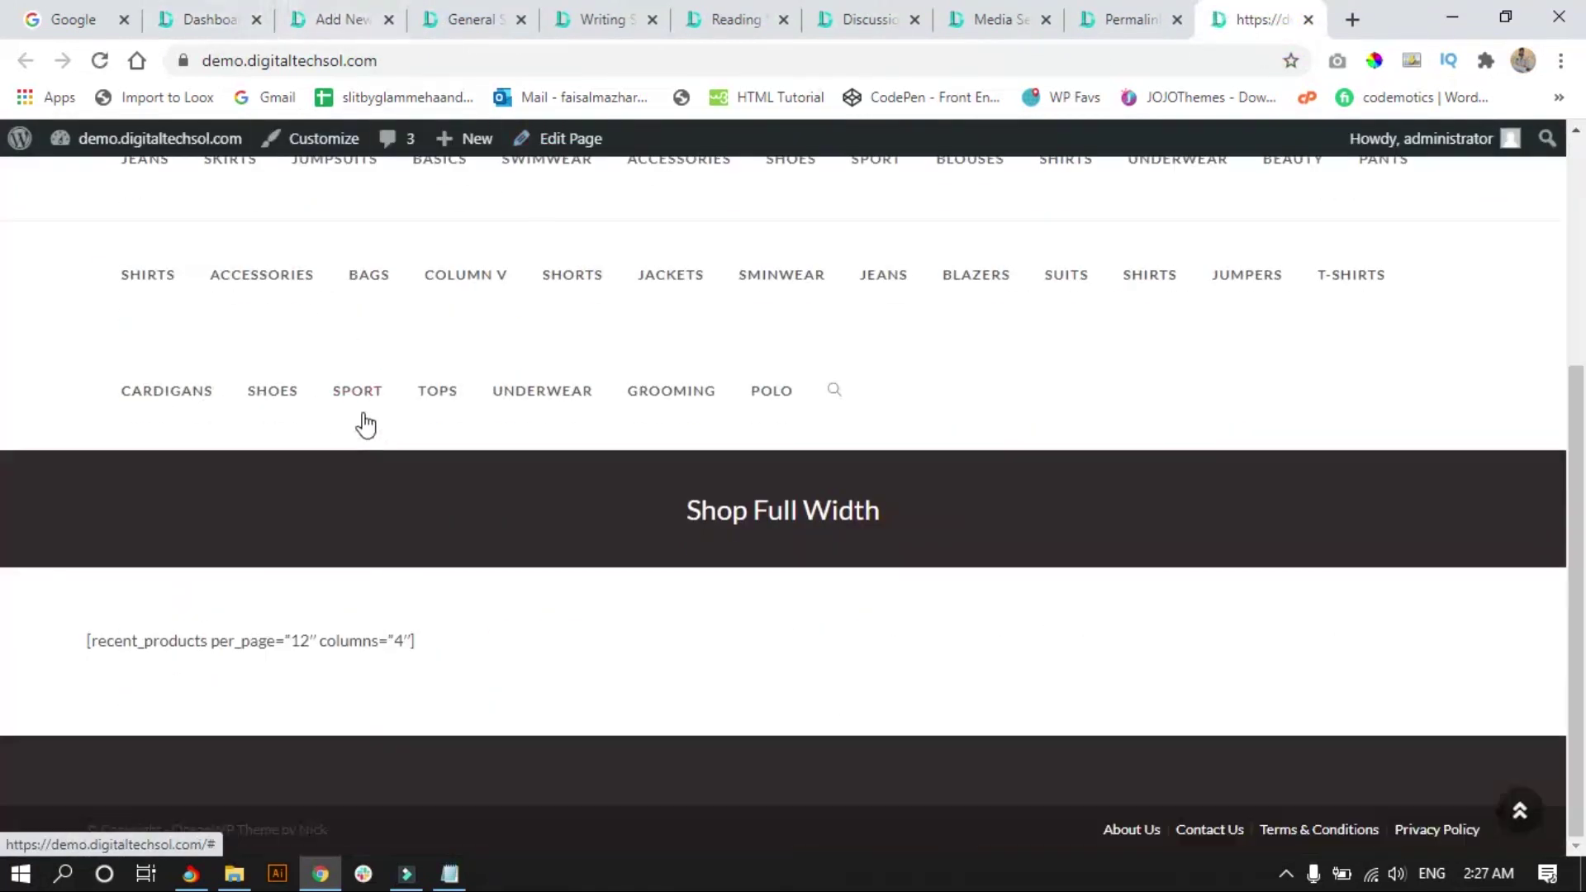
pyautogui.click(231, 4)
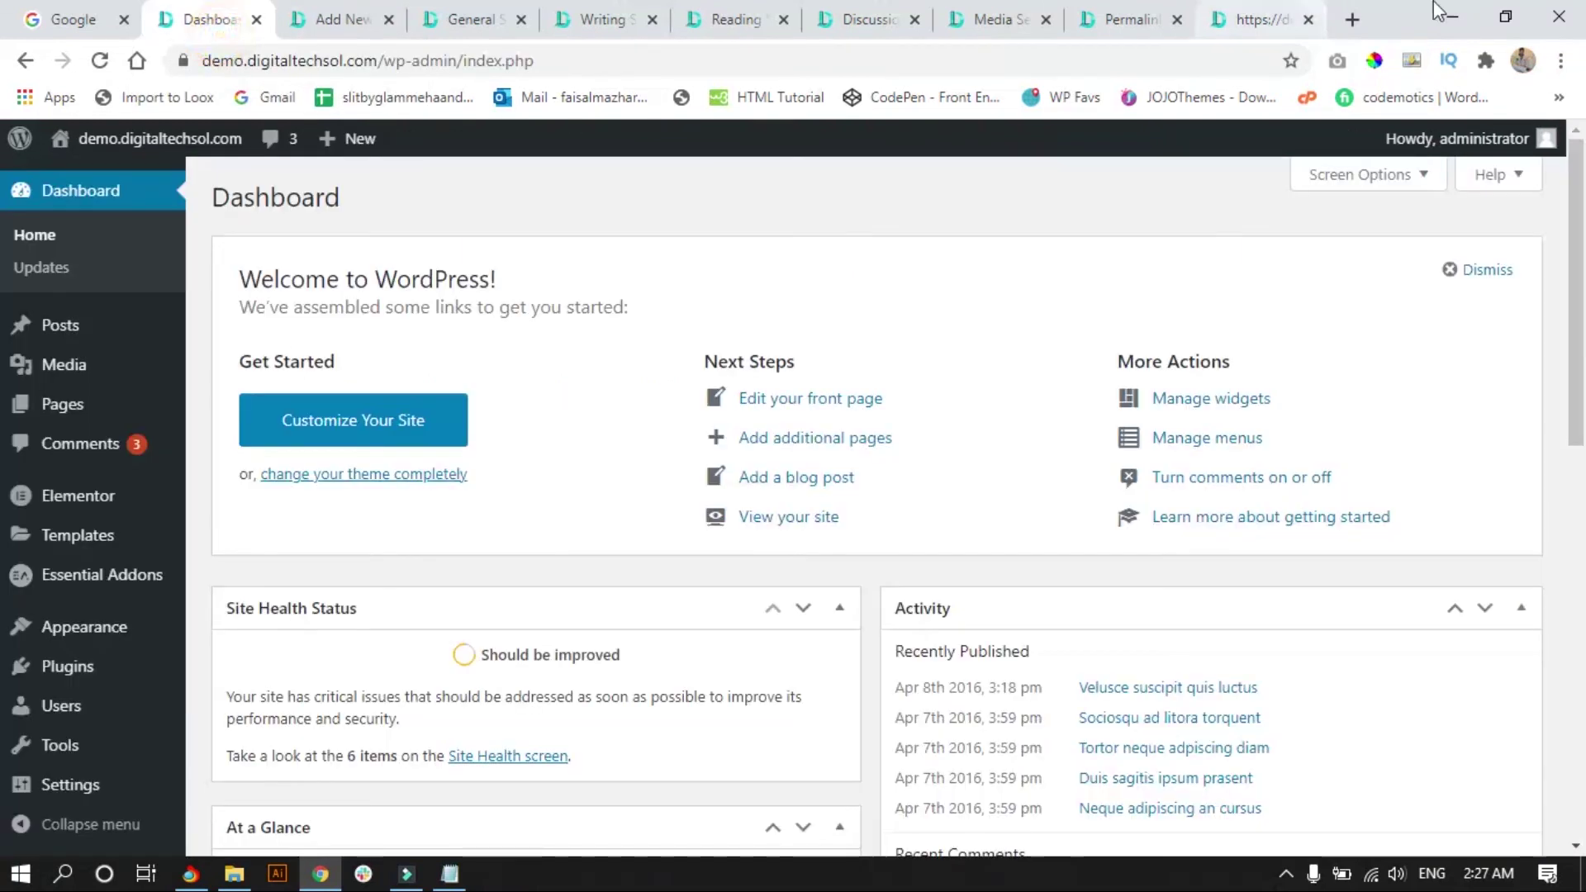
pyautogui.click(1457, 11)
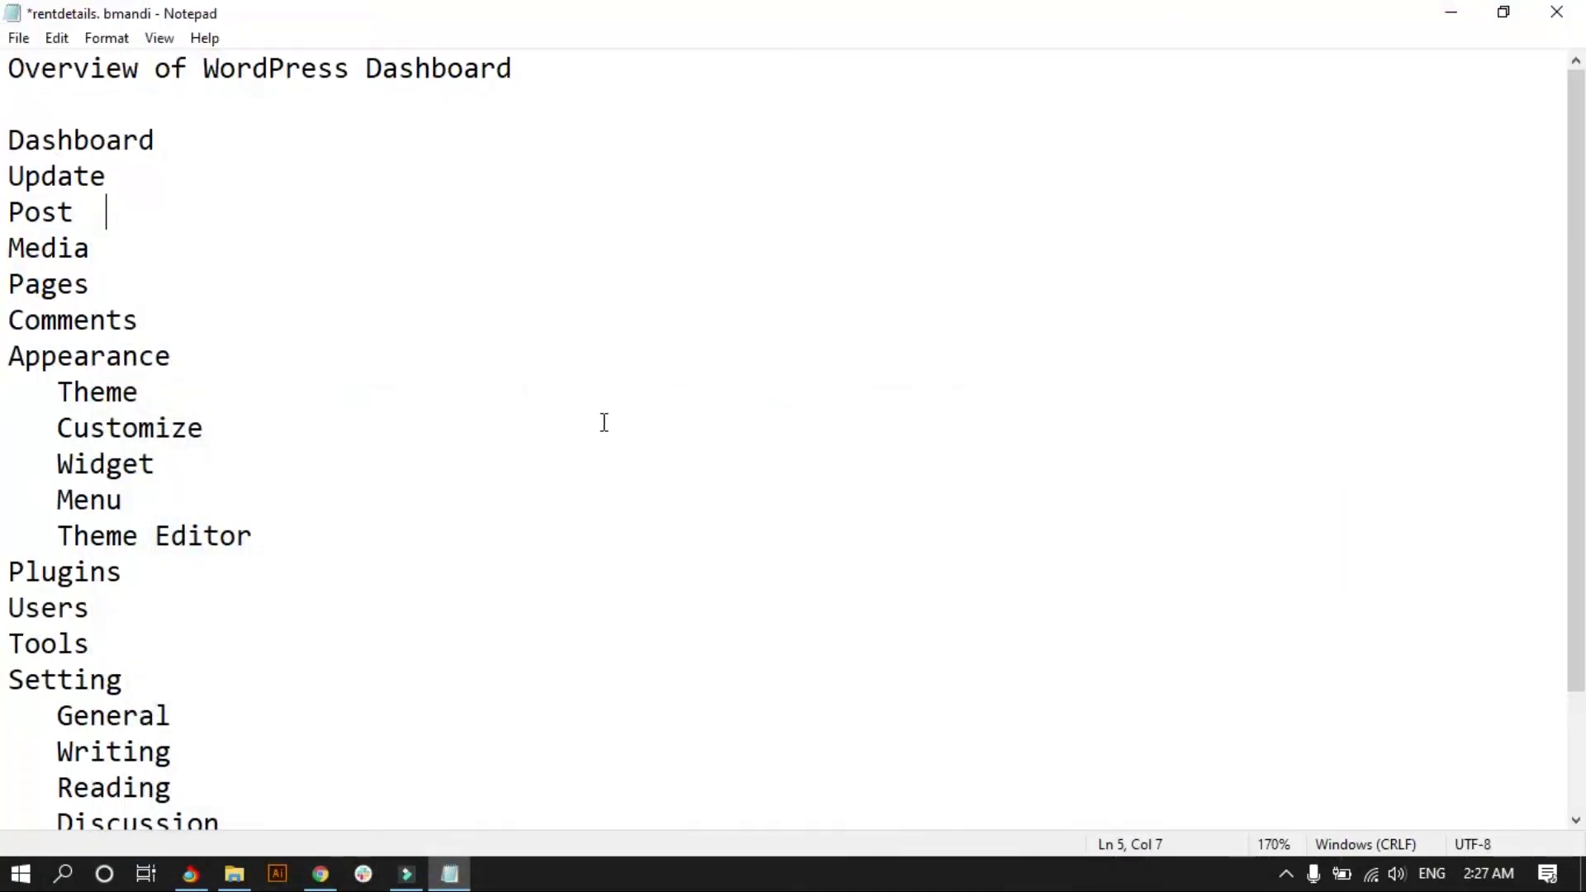